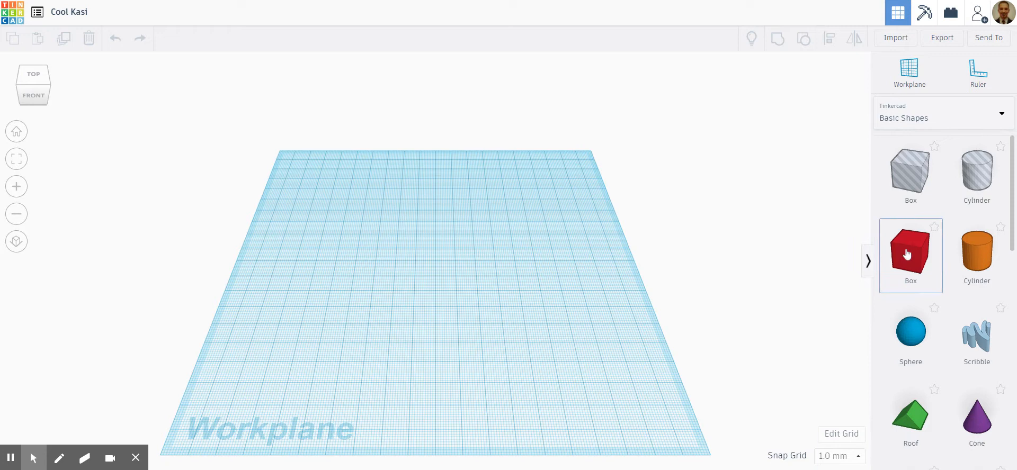
- Place a solid box near the middle of the workplane and set its height and width to 55 mm
{"action": "left_click_drag", "start_coordinate": [907, 255], "coordinate": [458, 286]}
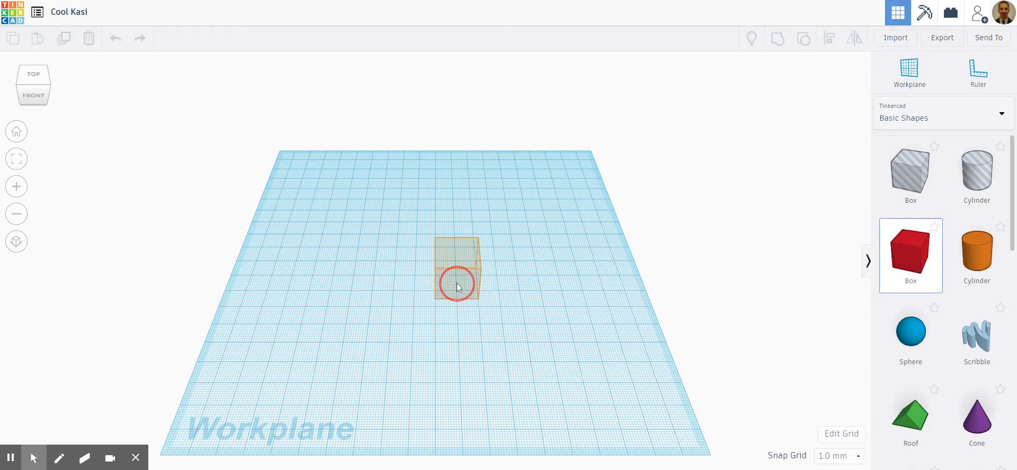
{"action": "left_click_drag", "start_coordinate": [536, 340], "coordinate": [536, 340]}
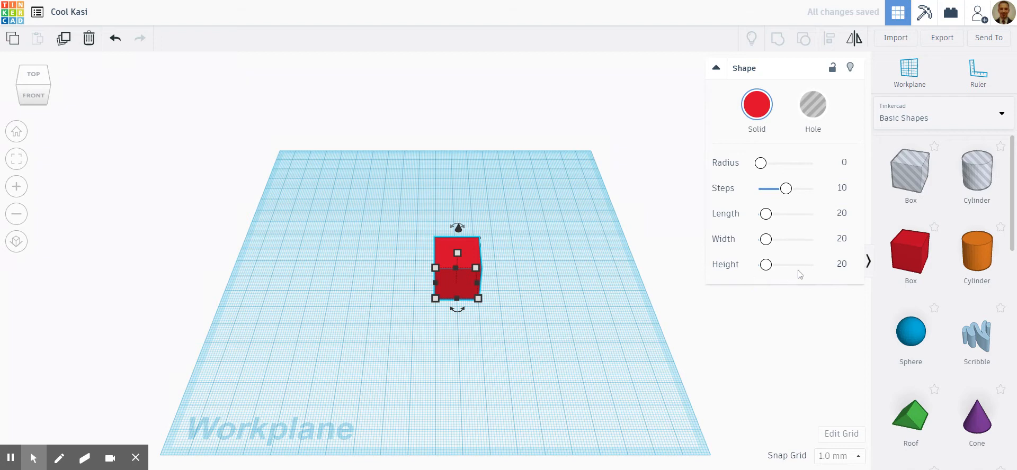
{"action": "left_click", "coordinate": [838, 263]}
{"action": "type", "text": "55"}
{"action": "left_click", "coordinate": [843, 243]}
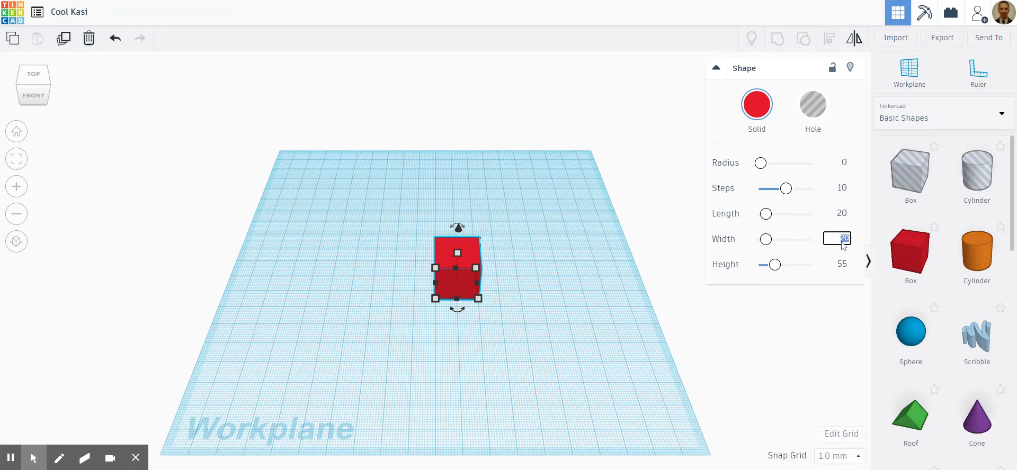
{"action": "type", "text": "55"}
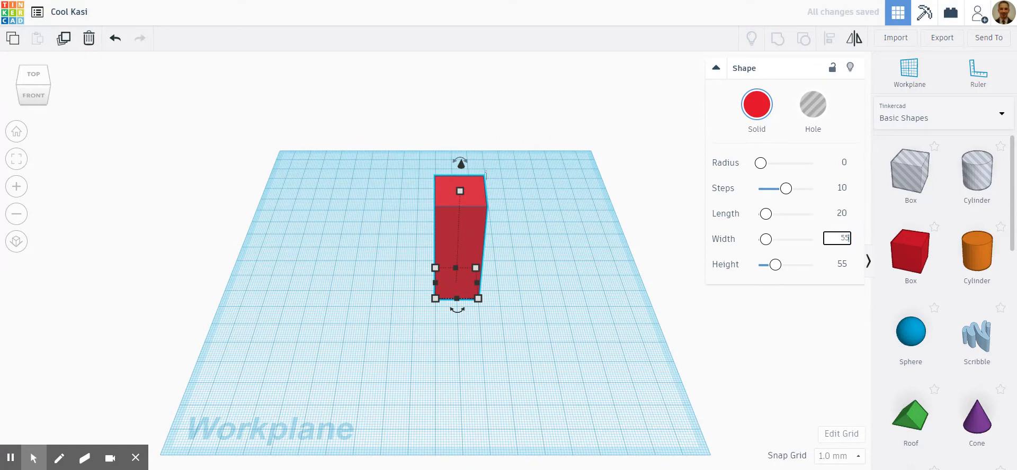
- Set the box's length to 55 mm and reduce its height to 2 mm to form a thin square plate
{"action": "left_click", "coordinate": [844, 264]}
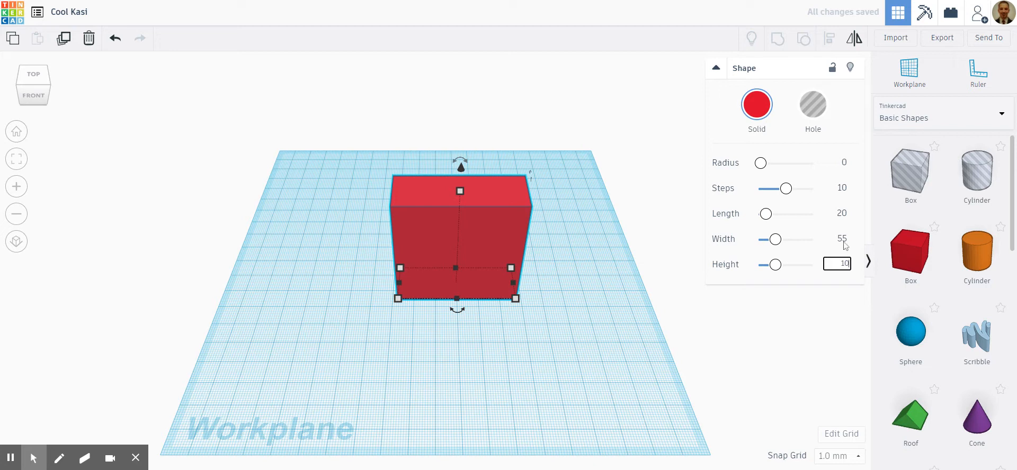
{"action": "left_click", "coordinate": [847, 219]}
{"action": "type", "text": "55"}
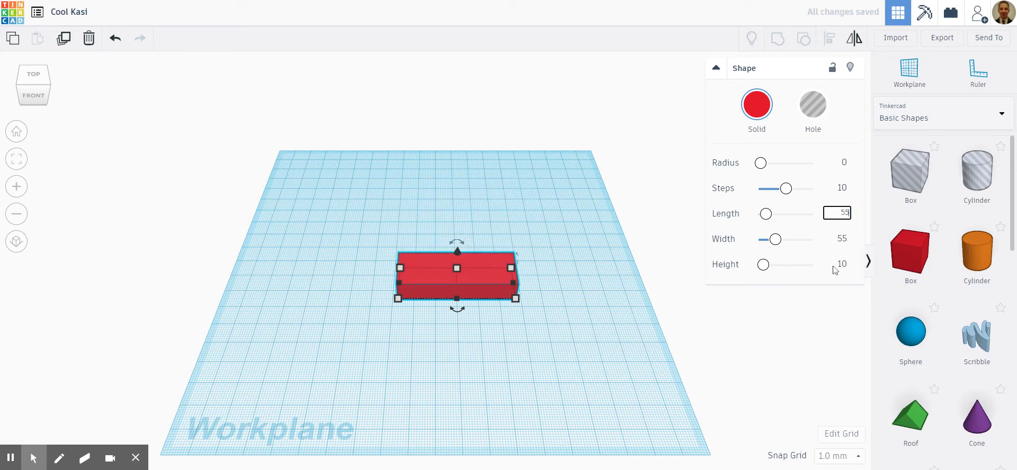
{"action": "left_click", "coordinate": [825, 270]}
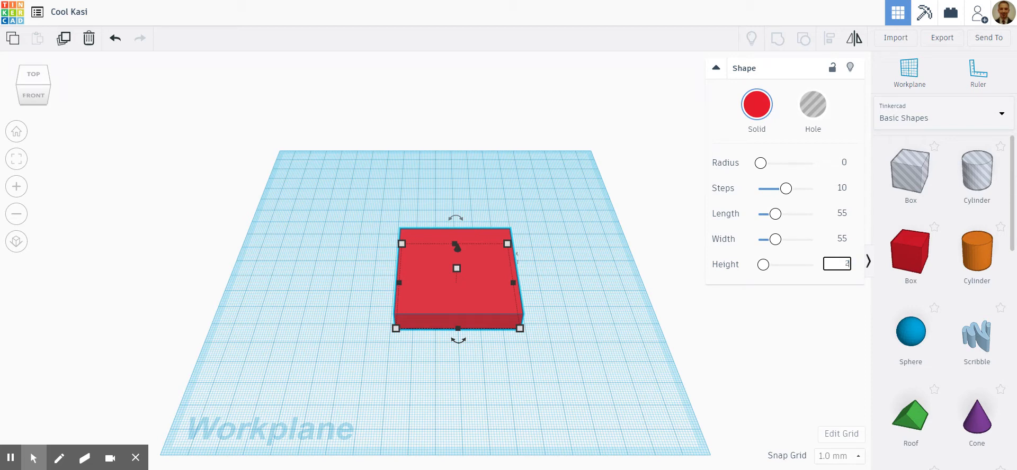
{"action": "key", "text": "Return"}
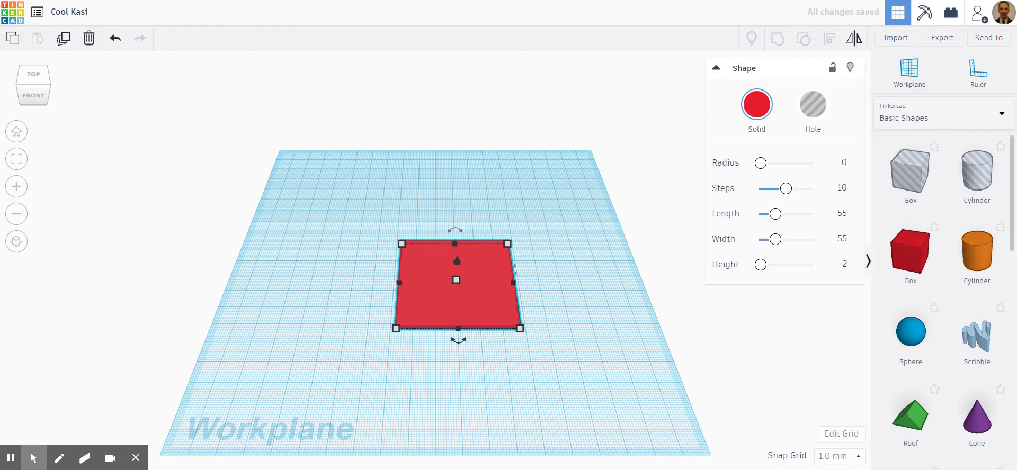
- Collapse the shape settings of the red plate to free up the view of the workplane
{"action": "scroll", "coordinate": [474, 318], "scroll_direction": "up", "scroll_amount": 5}
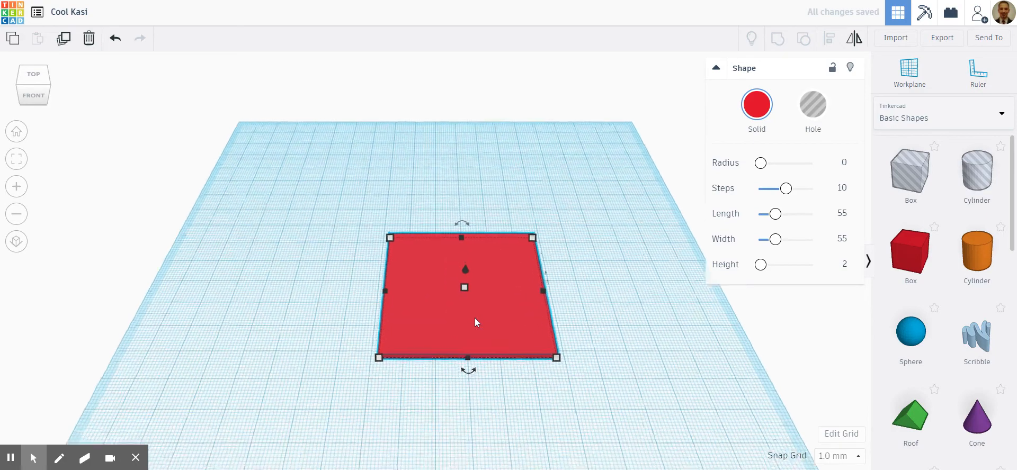
{"action": "scroll", "coordinate": [673, 357], "scroll_direction": "down", "scroll_amount": 5}
{"action": "right_click_drag", "start_coordinate": [708, 438], "coordinate": [544, 364]}
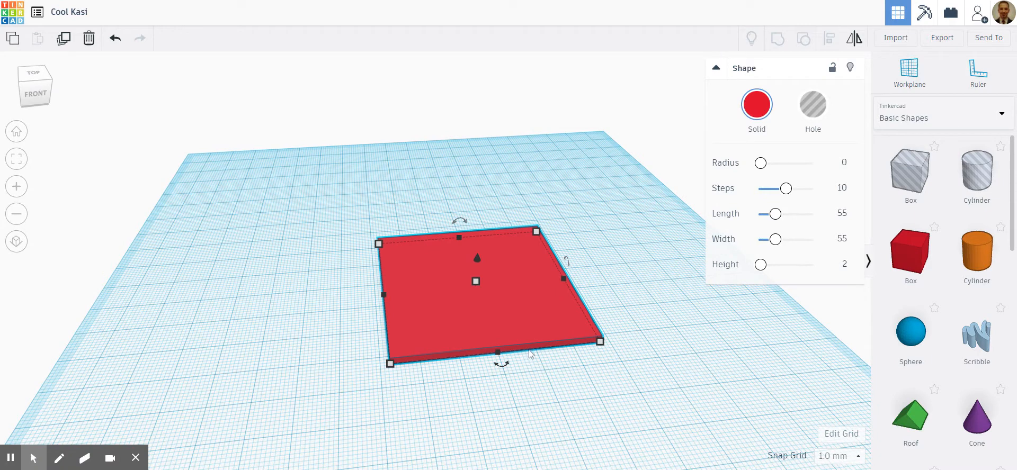
{"action": "scroll", "coordinate": [531, 340], "scroll_direction": "up", "scroll_amount": 2}
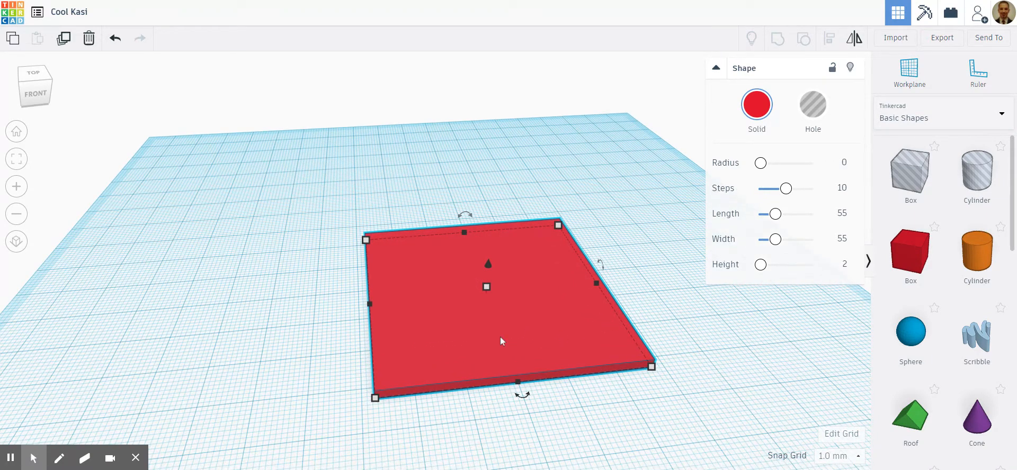
{"action": "left_click", "coordinate": [716, 69]}
{"action": "right_click_drag", "start_coordinate": [730, 150], "coordinate": [719, 165]}
{"action": "scroll", "coordinate": [718, 165], "scroll_direction": "down", "scroll_amount": 3}
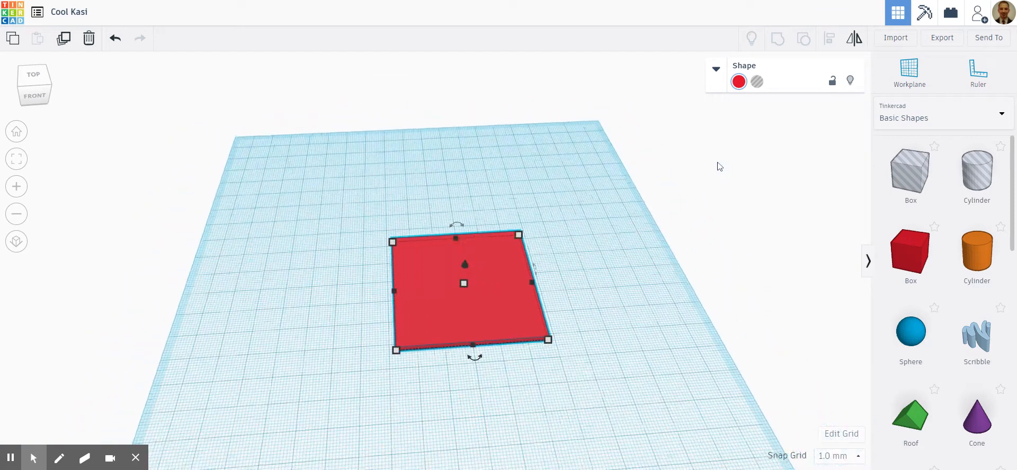
- Set the snap grid to 0.5 mm and move the plate about 12 mm left and 7.5 mm toward the front
{"action": "left_click", "coordinate": [858, 457]}
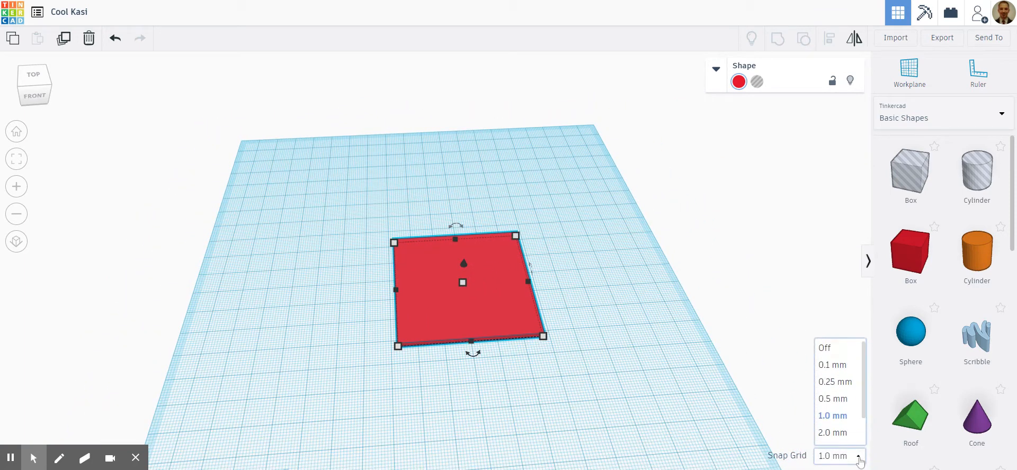
{"action": "left_click", "coordinate": [841, 400]}
{"action": "left_click_drag", "start_coordinate": [492, 297], "coordinate": [464, 317]}
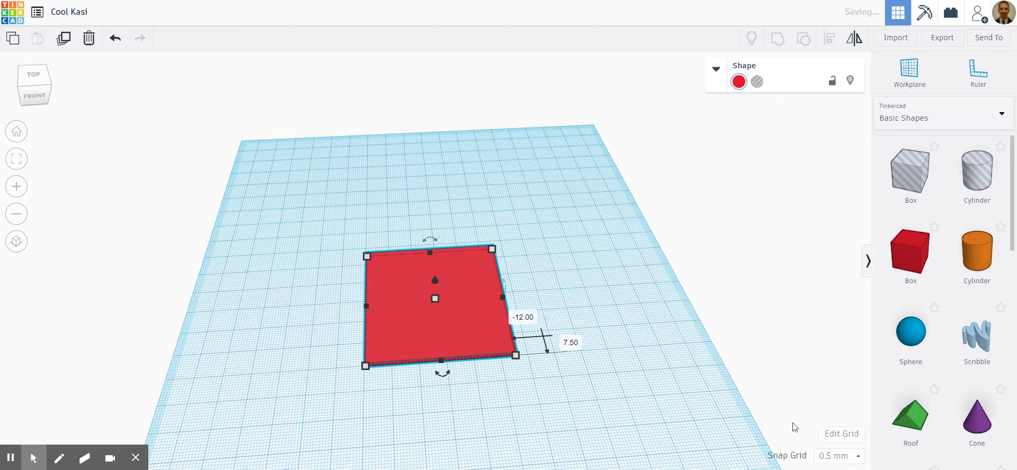
- Set the snap grid to 5.0 mm and move the plate about 10.5 mm further left
{"action": "left_click", "coordinate": [839, 456]}
{"action": "scroll", "coordinate": [842, 393], "scroll_direction": "down", "scroll_amount": 1}
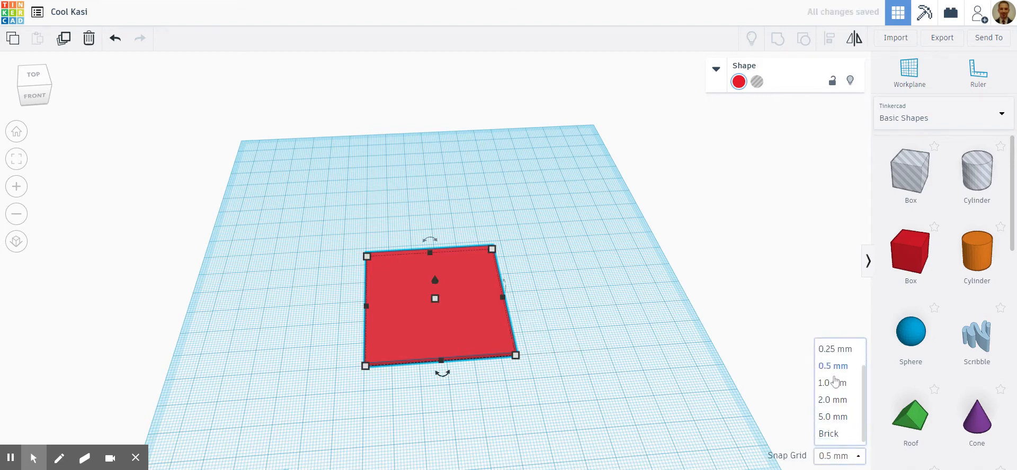
{"action": "left_click", "coordinate": [833, 417]}
{"action": "left_click_drag", "start_coordinate": [420, 306], "coordinate": [396, 306]}
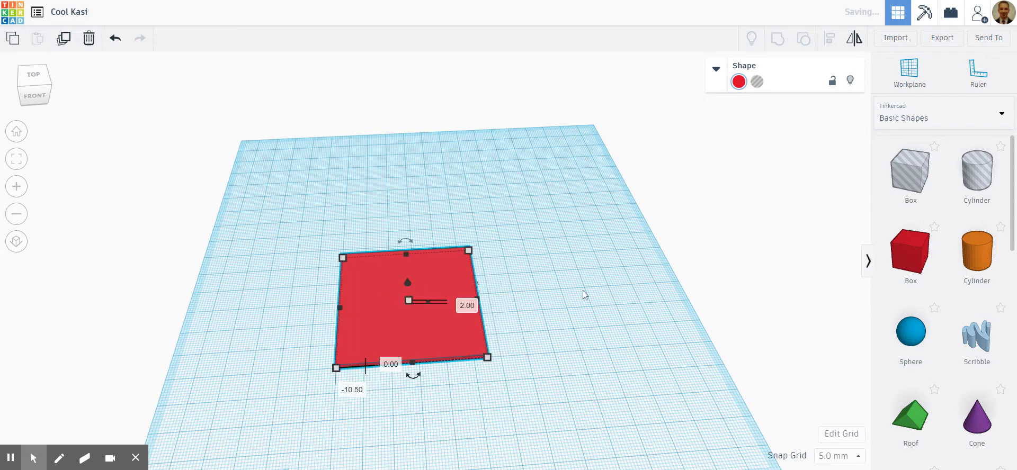
- Place the ruler's origin on the front-left corner of the red plate
{"action": "right_click_drag", "start_coordinate": [411, 424], "coordinate": [457, 412]}
{"action": "scroll", "coordinate": [399, 395], "scroll_direction": "up", "scroll_amount": 3}
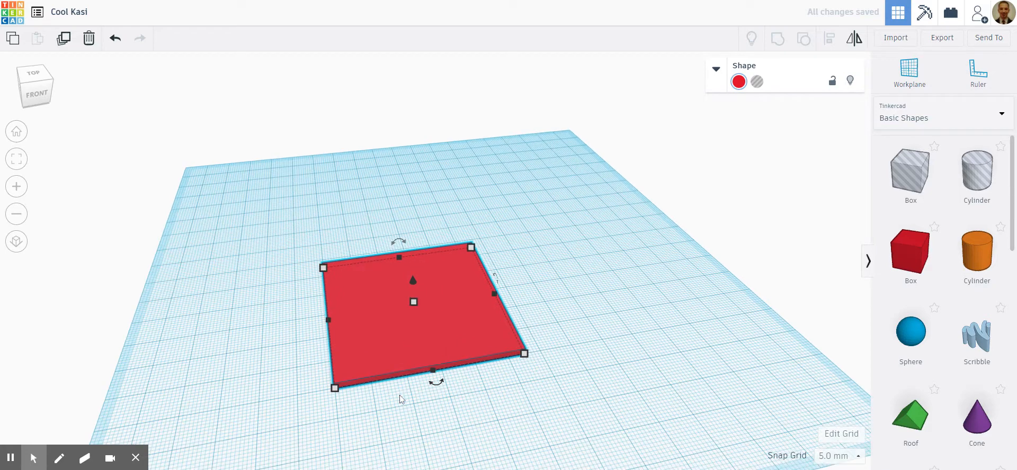
{"action": "left_click_drag", "start_coordinate": [984, 78], "coordinate": [335, 389]}
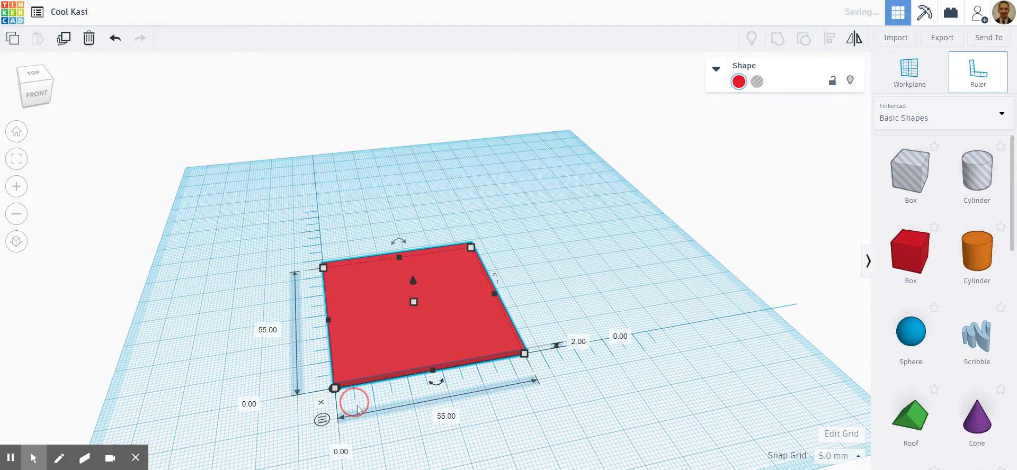
{"action": "scroll", "coordinate": [400, 430], "scroll_direction": "down", "scroll_amount": 3}
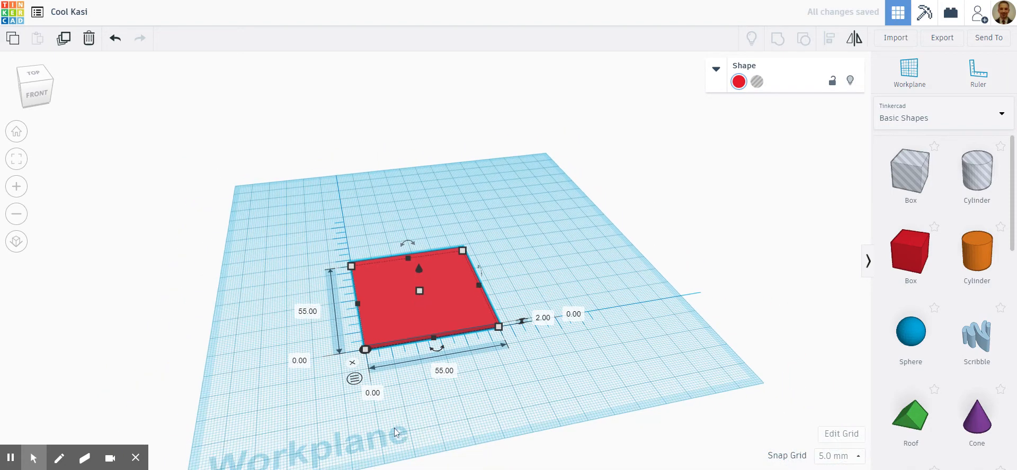
{"action": "scroll", "coordinate": [394, 428], "scroll_direction": "up", "scroll_amount": 3}
{"action": "scroll", "coordinate": [352, 400], "scroll_direction": "down", "scroll_amount": 2}
{"action": "scroll", "coordinate": [363, 415], "scroll_direction": "up", "scroll_amount": 1}
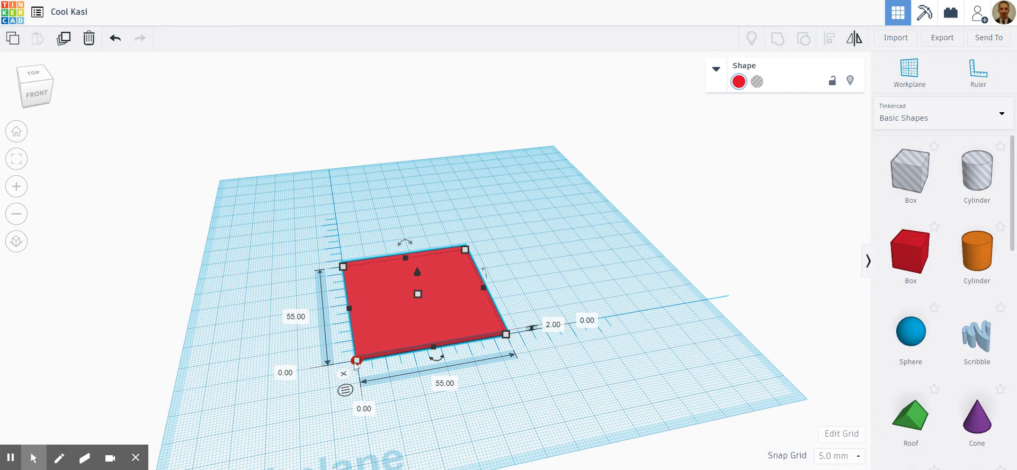
{"action": "scroll", "coordinate": [442, 400], "scroll_direction": "up", "scroll_amount": 2}
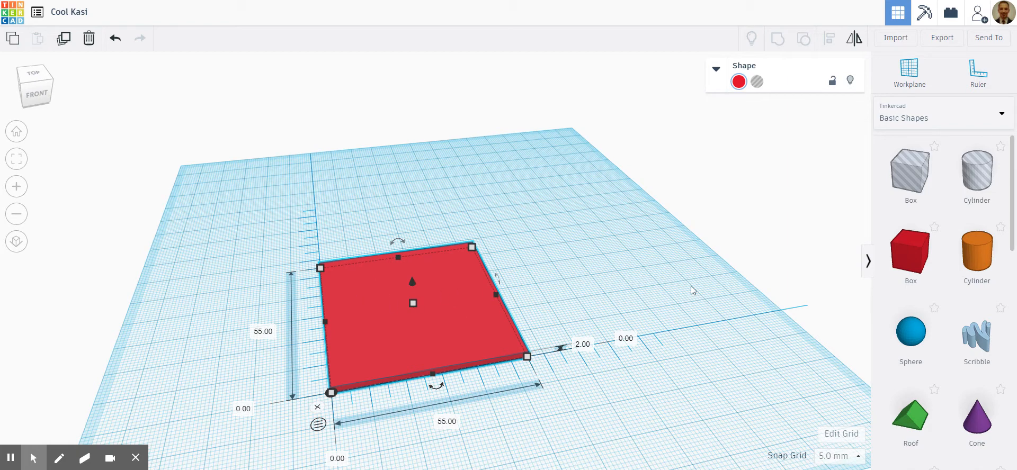
- Show the plate from the top in flat (orthographic) view and deselect it
{"action": "left_click", "coordinate": [32, 75]}
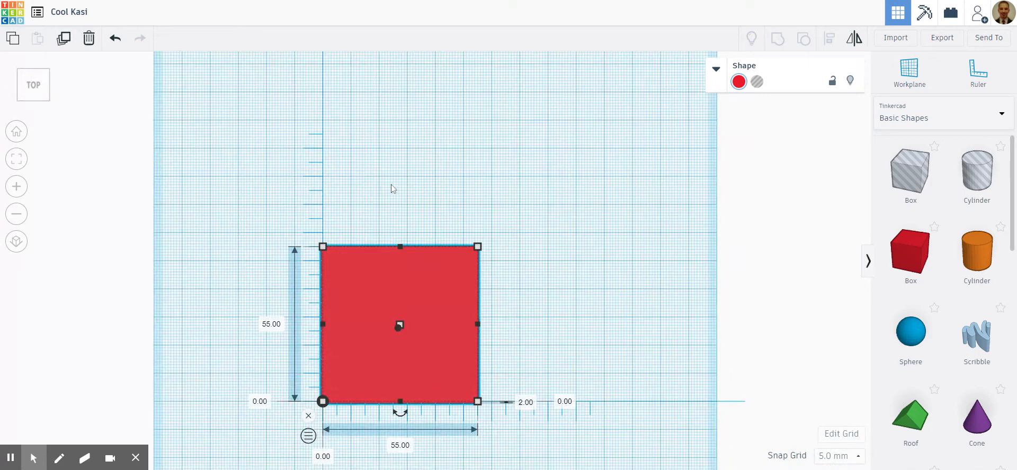
{"action": "left_click", "coordinate": [17, 243]}
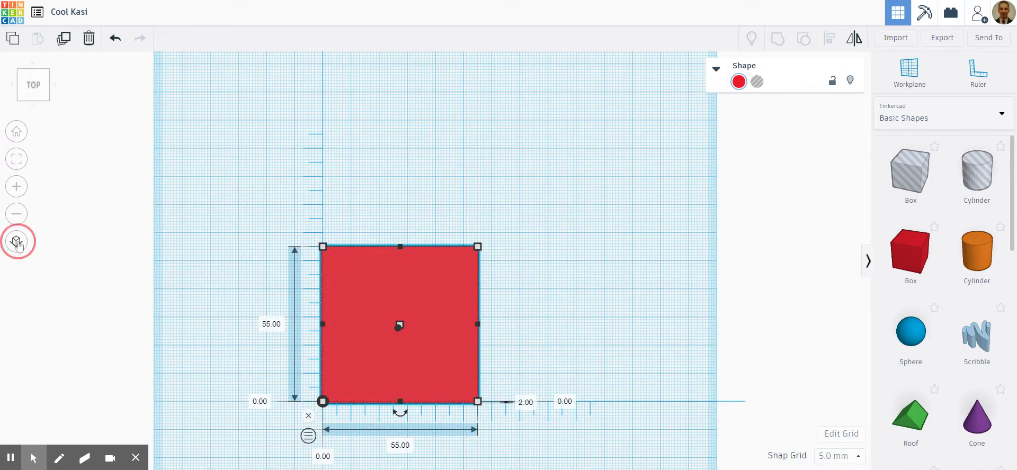
{"action": "left_click", "coordinate": [16, 242]}
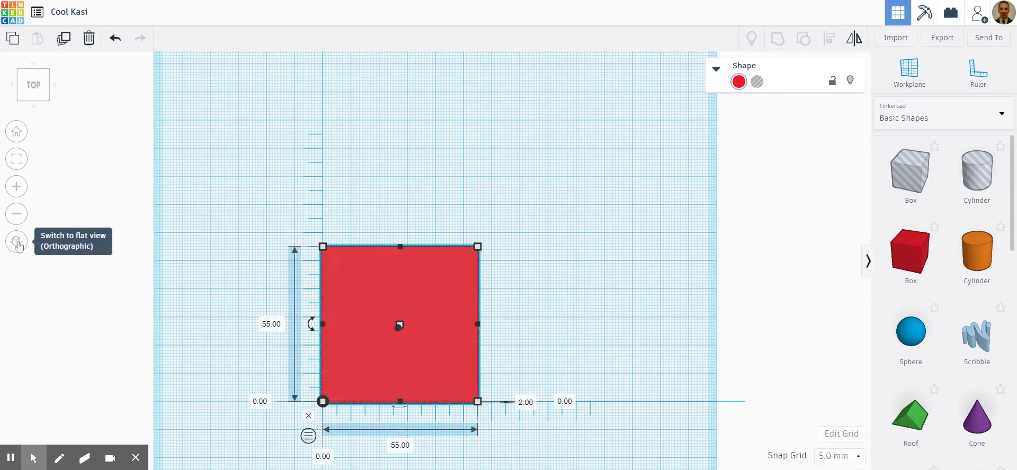
{"action": "left_click", "coordinate": [17, 243]}
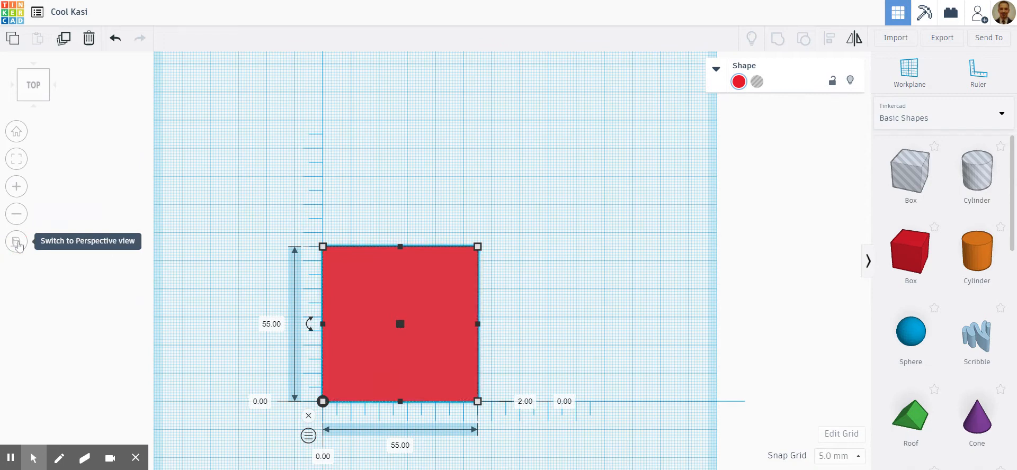
{"action": "left_click", "coordinate": [16, 243]}
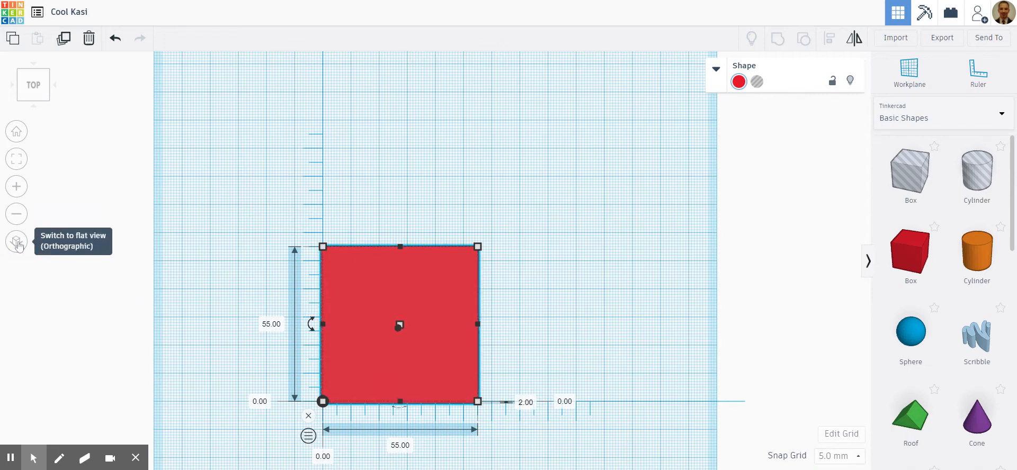
{"action": "left_click", "coordinate": [116, 281]}
{"action": "left_click", "coordinate": [17, 241]}
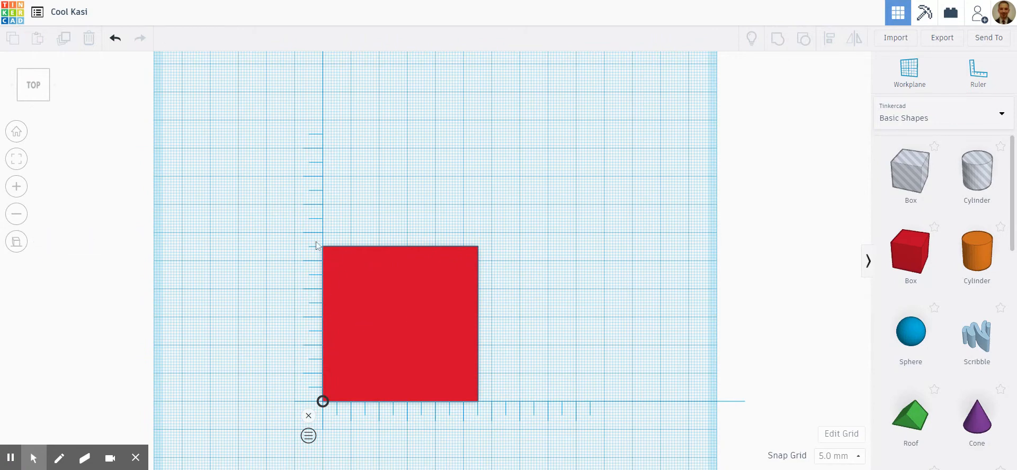
- Add a tube from the basic shapes to the right of the plate, about 85 mm across and 30 mm up from the ruler origin
{"action": "scroll", "coordinate": [364, 414], "scroll_direction": "up", "scroll_amount": 2}
{"action": "scroll", "coordinate": [364, 414], "scroll_direction": "down", "scroll_amount": 2}
{"action": "scroll", "coordinate": [364, 413], "scroll_direction": "up", "scroll_amount": 3}
{"action": "scroll", "coordinate": [364, 413], "scroll_direction": "down", "scroll_amount": 2}
{"action": "scroll", "coordinate": [962, 273], "scroll_direction": "down", "scroll_amount": 5}
{"action": "scroll", "coordinate": [962, 274], "scroll_direction": "down", "scroll_amount": 5}
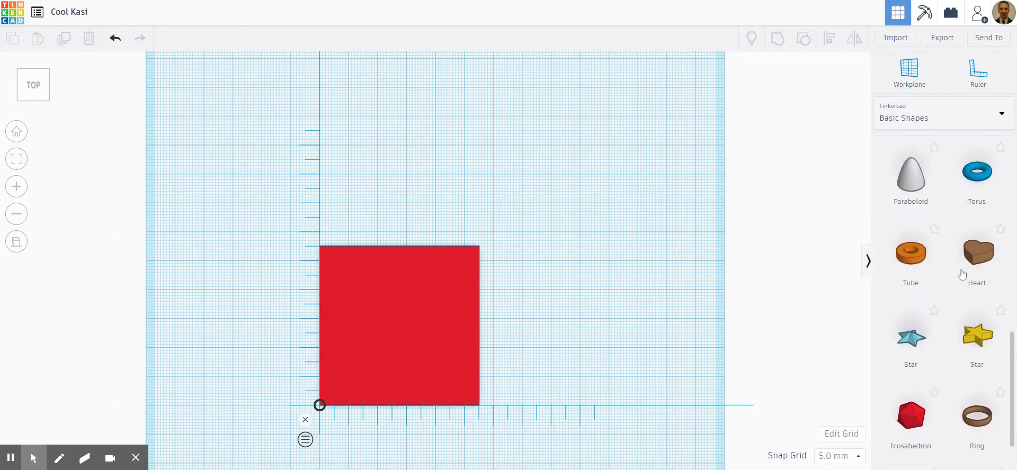
{"action": "left_click_drag", "start_coordinate": [911, 240], "coordinate": [599, 291]}
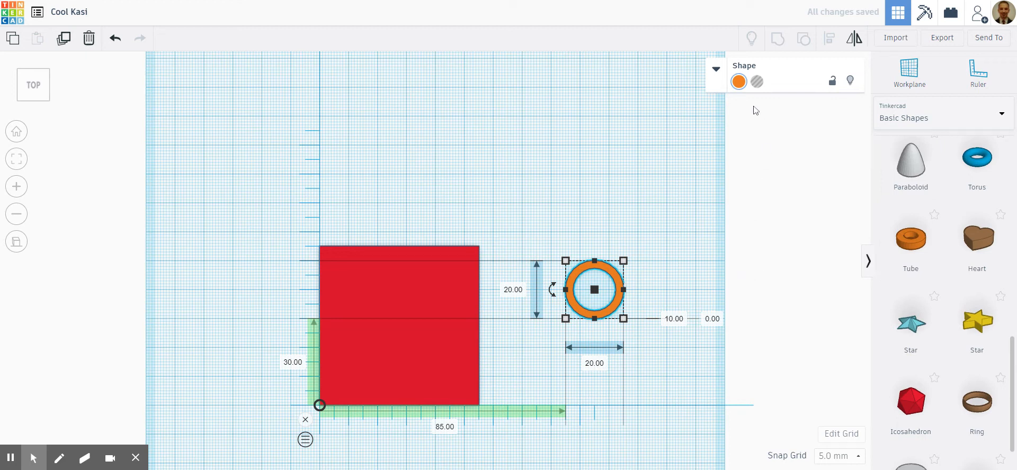
- Set the tube's wall thickness to 2 mm and its radius to 15 mm
{"action": "left_click", "coordinate": [717, 69]}
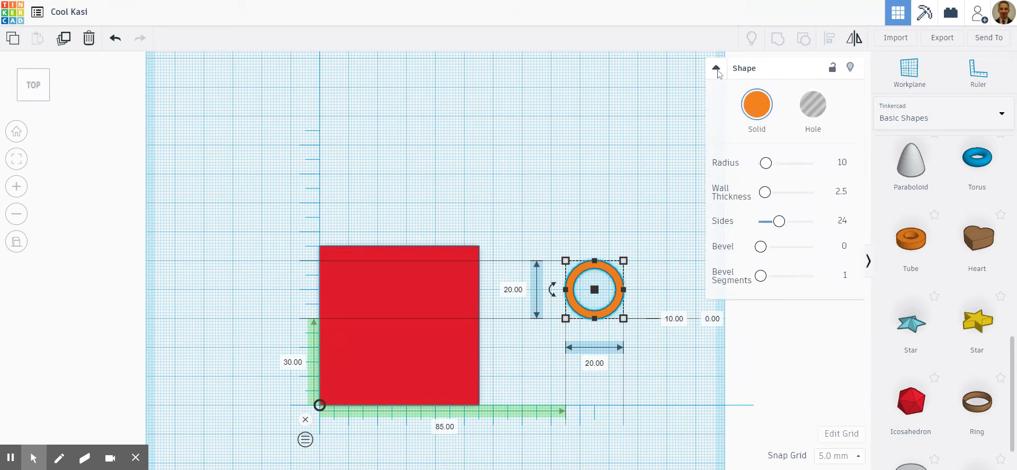
{"action": "left_click", "coordinate": [842, 192]}
{"action": "key", "text": "Return"}
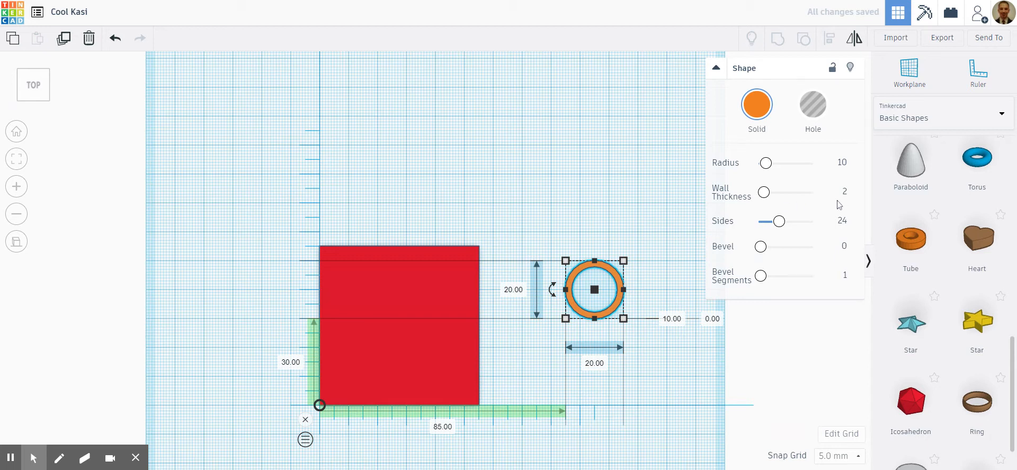
{"action": "left_click", "coordinate": [844, 163]}
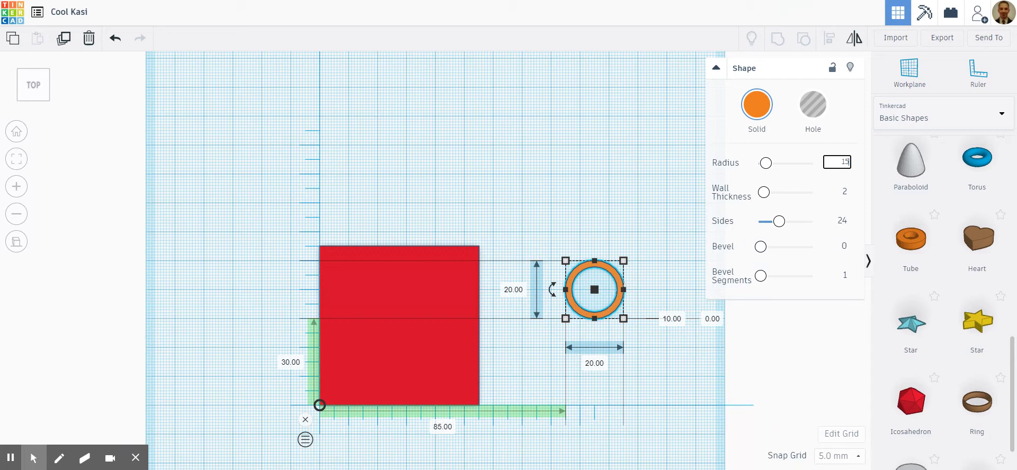
{"action": "type", "text": "15"}
{"action": "key", "text": "Return"}
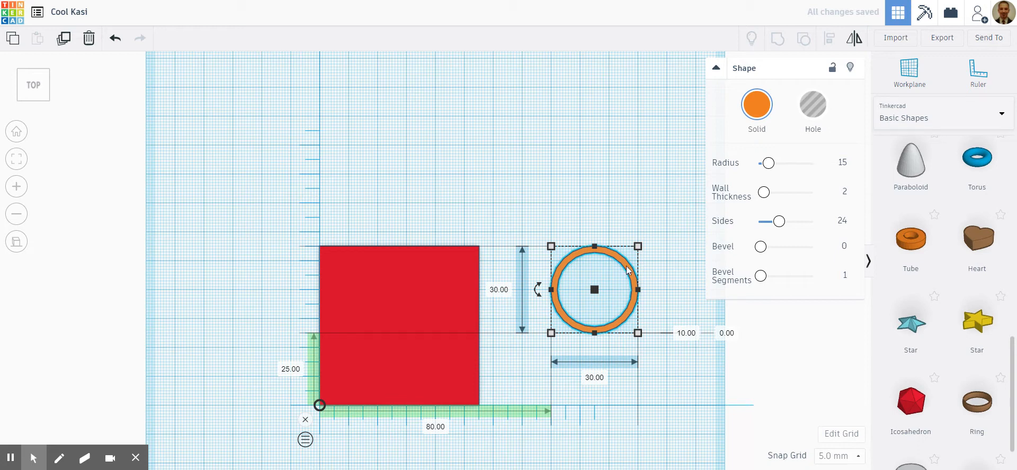
- Set the snap grid to 1.0 mm and move the tube behind the plate, about 44 mm across and 66 mm up from the ruler origin
{"action": "left_click_drag", "start_coordinate": [627, 271], "coordinate": [585, 282]}
{"action": "left_click", "coordinate": [858, 459]}
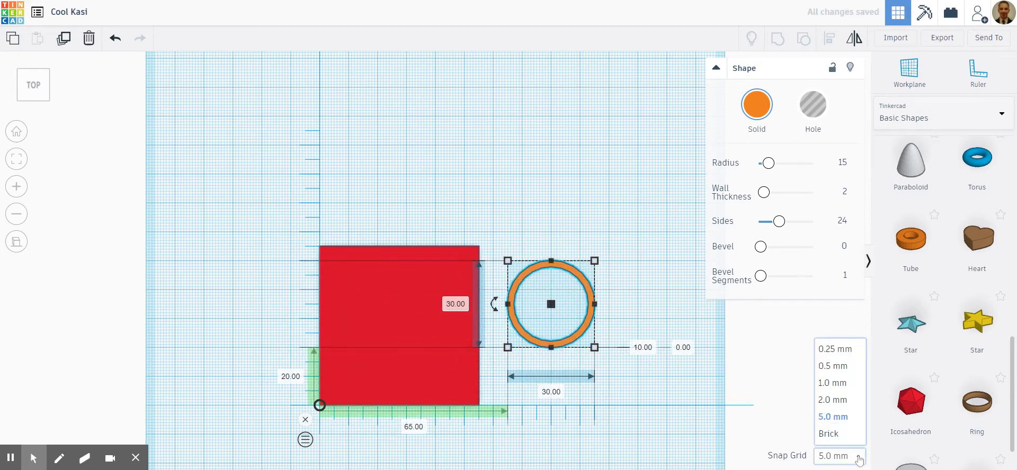
{"action": "left_click", "coordinate": [833, 383]}
{"action": "left_click_drag", "start_coordinate": [592, 289], "coordinate": [528, 155]}
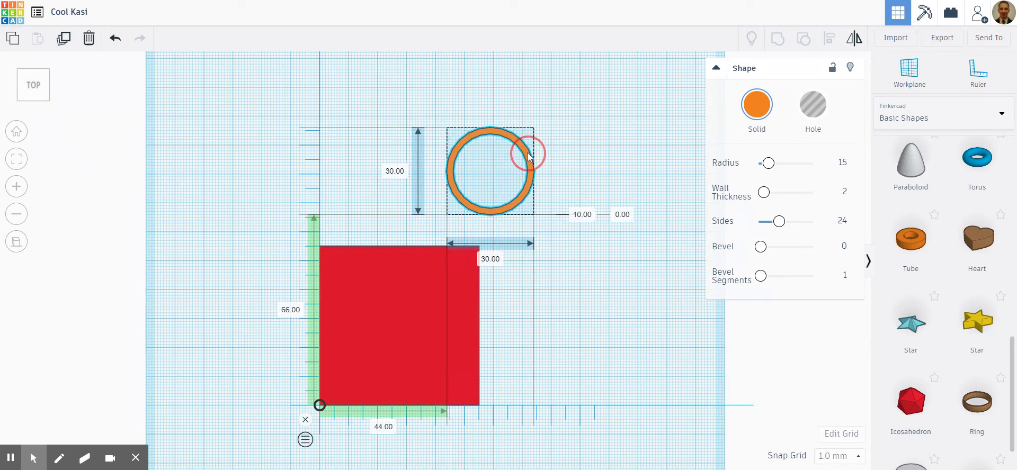
- Add a second tube beside the plate with a wall thickness of 2 mm and a radius of 8 mm
{"action": "left_click_drag", "start_coordinate": [528, 154], "coordinate": [528, 153]}
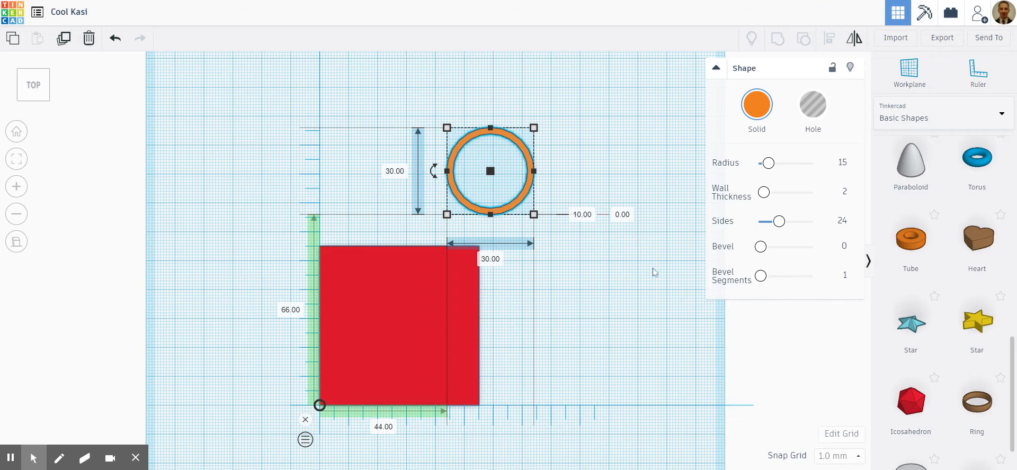
{"action": "left_click_drag", "start_coordinate": [911, 241], "coordinate": [602, 290]}
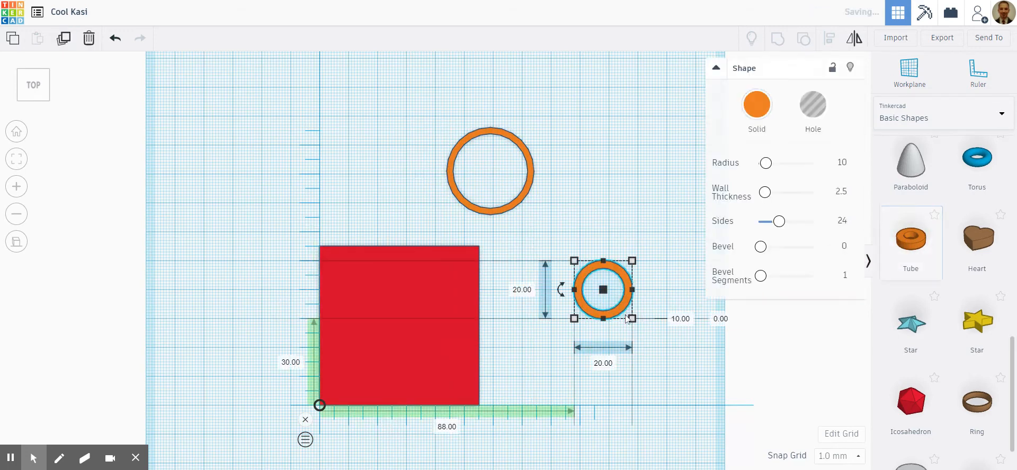
{"action": "left_click", "coordinate": [841, 192]}
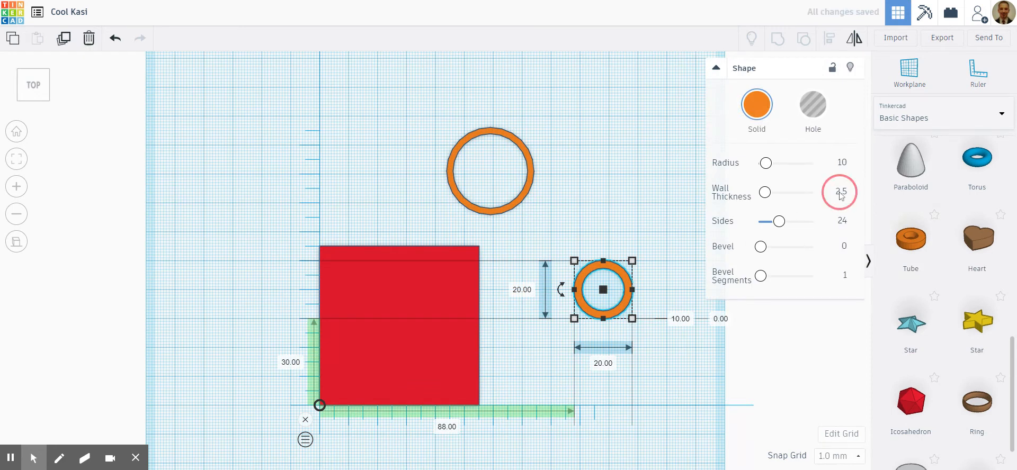
{"action": "type", "text": "2"}
{"action": "key", "text": "Return"}
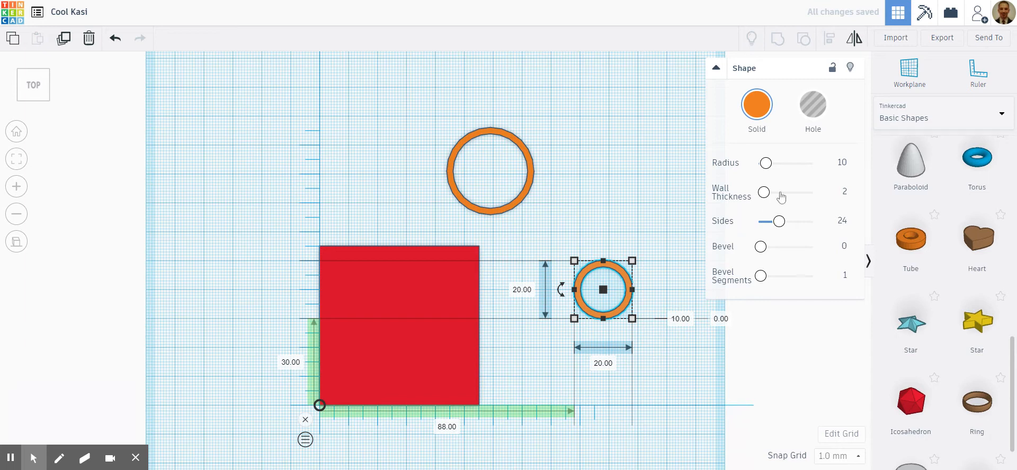
{"action": "left_click", "coordinate": [842, 162]}
{"action": "type", "text": "8"}
{"action": "key", "text": "Return"}
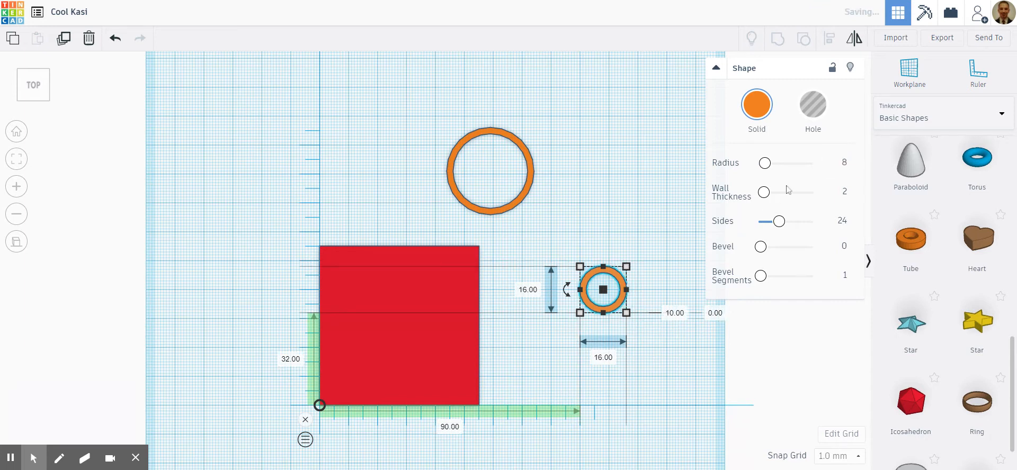
- Set the second tube's radius to 10 mm and move it against the large tube, 70 mm across and 62 mm up from the ruler origin
{"action": "left_click_drag", "start_coordinate": [625, 294], "coordinate": [582, 224]}
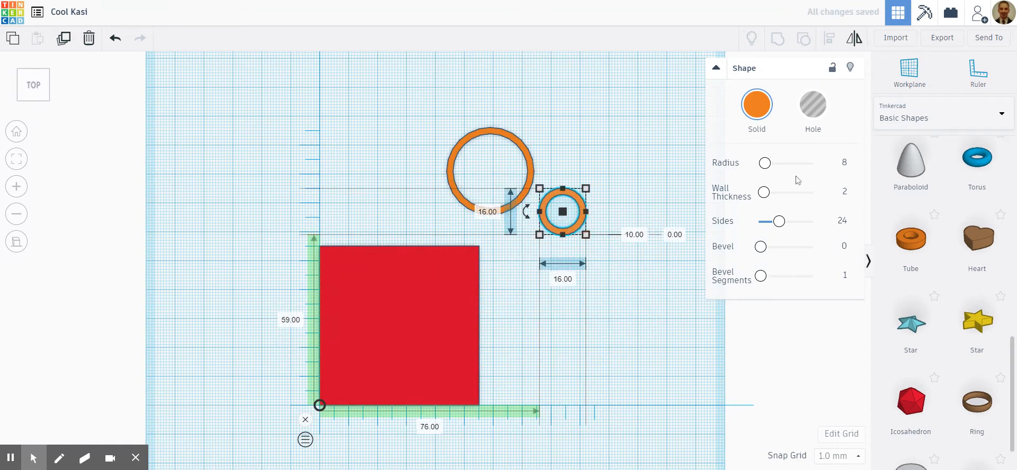
{"action": "left_click", "coordinate": [845, 164]}
{"action": "key", "text": "Return"}
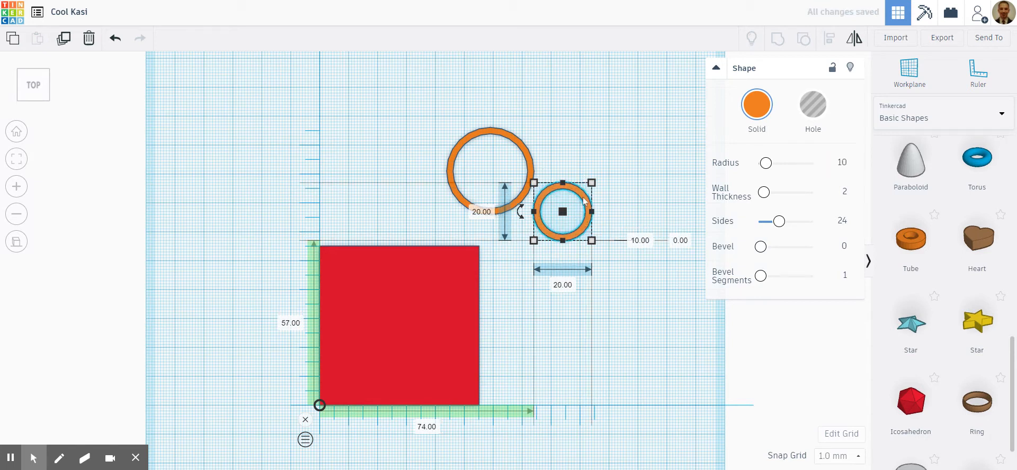
{"action": "left_click", "coordinate": [585, 229]}
{"action": "left_click_drag", "start_coordinate": [585, 229], "coordinate": [575, 214]}
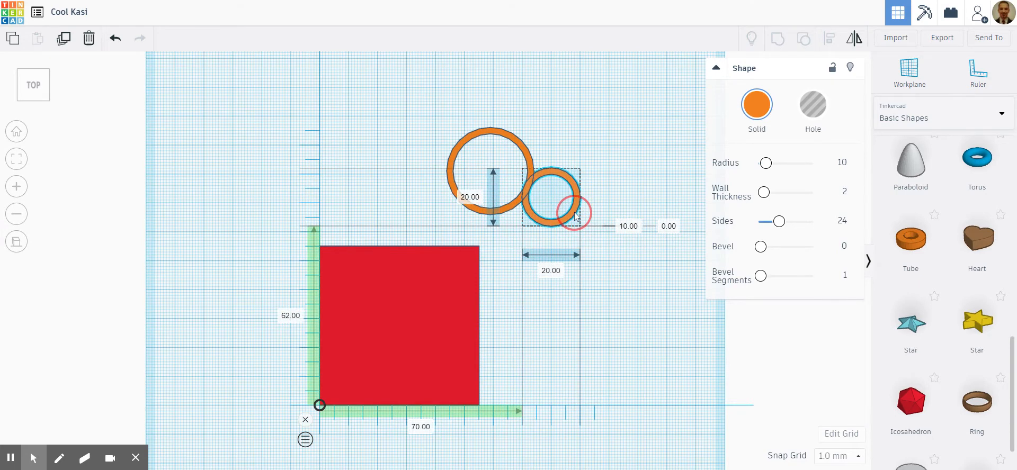
{"action": "left_click_drag", "start_coordinate": [573, 212], "coordinate": [574, 213]}
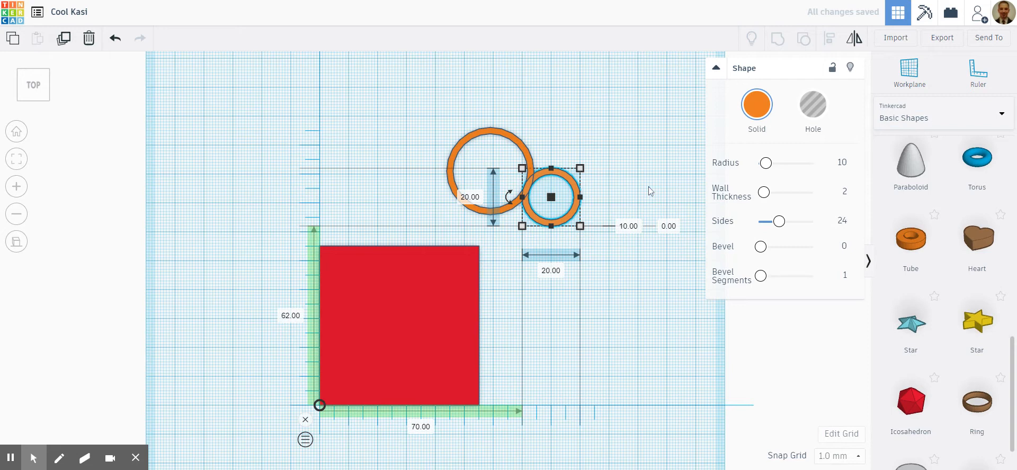
- Duplicate the small tube and move the copy behind it, about 77 mm across and 82 mm up from the ruler origin
{"action": "left_click", "coordinate": [605, 280]}
{"action": "left_click_drag", "start_coordinate": [567, 178], "coordinate": [567, 178]}
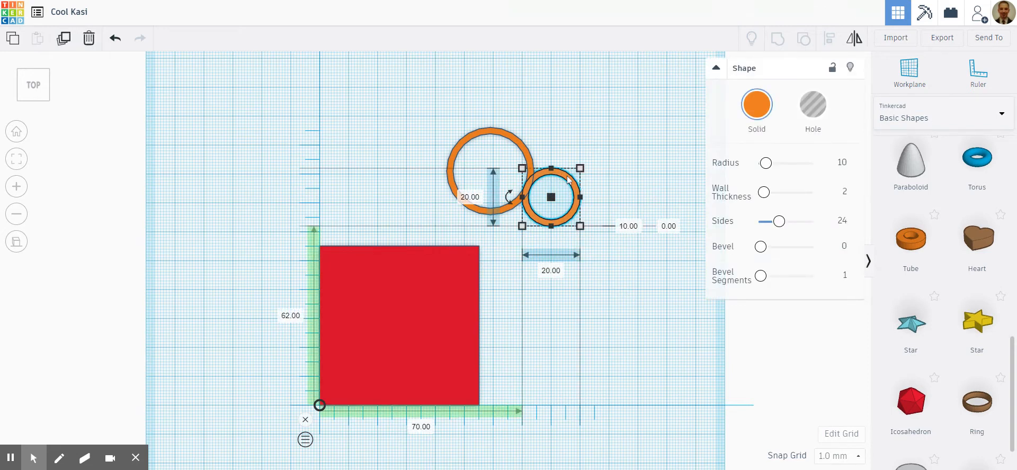
{"action": "left_click", "coordinate": [64, 39]}
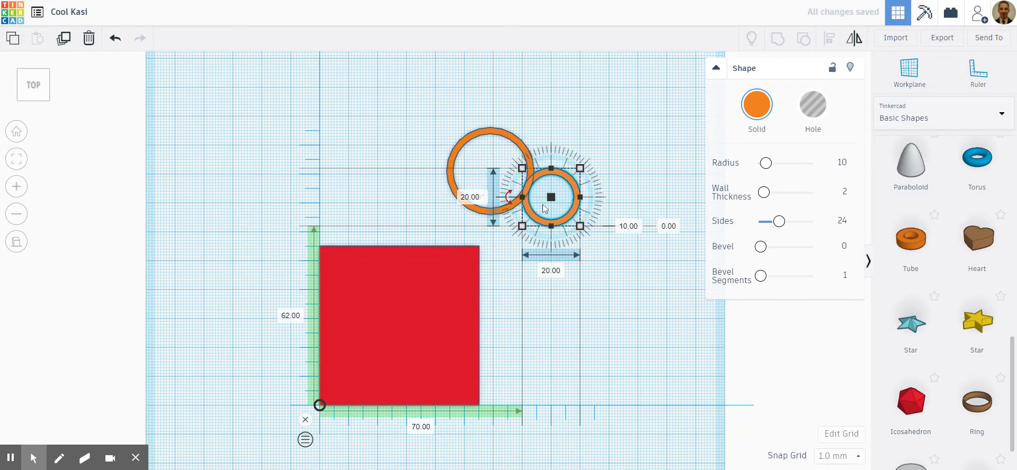
{"action": "left_click_drag", "start_coordinate": [566, 192], "coordinate": [594, 128]}
- Set the copied tube's radius to 12 mm and move it against the other two tubes, 70 mm across from the ruler origin
{"action": "left_click", "coordinate": [846, 163]}
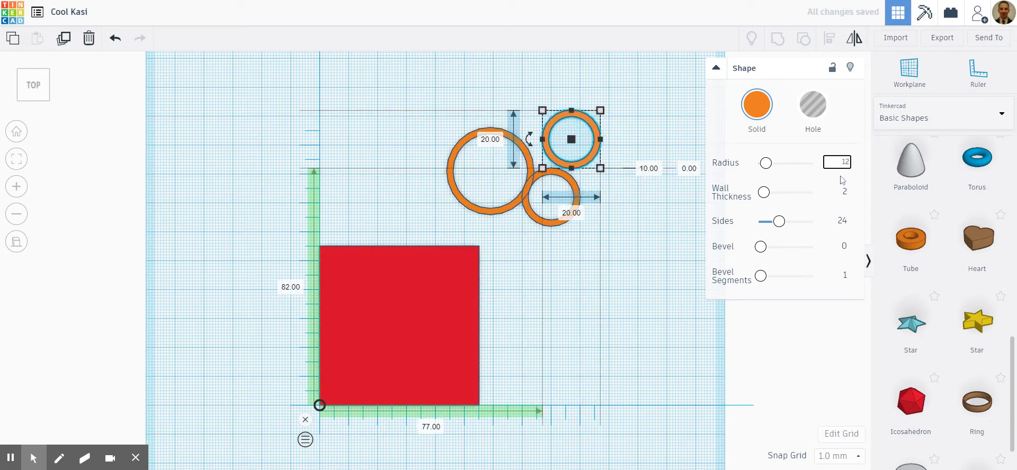
{"action": "key", "text": "Return"}
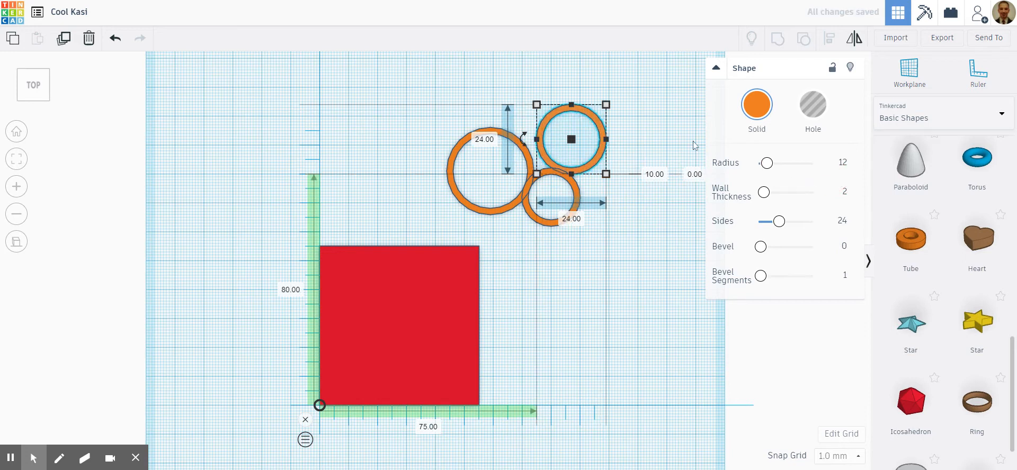
{"action": "left_click_drag", "start_coordinate": [601, 127], "coordinate": [587, 126]}
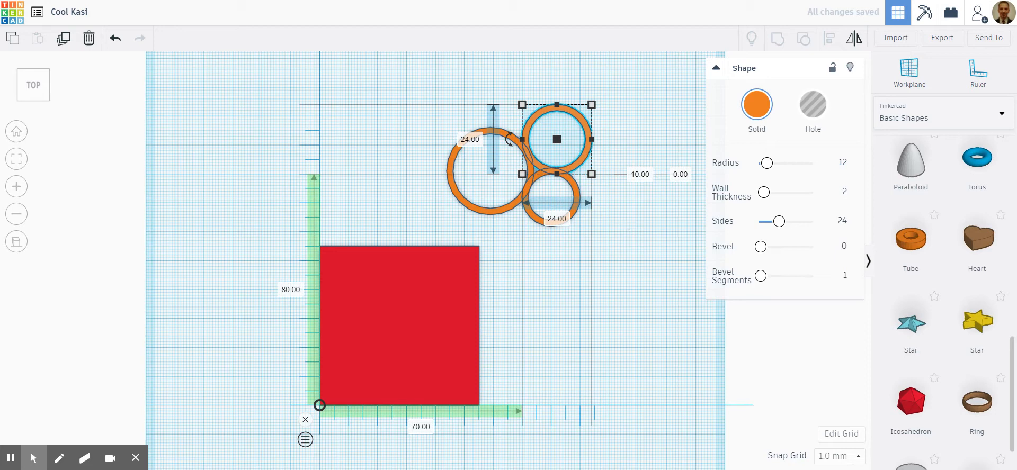
- Set the height of the largest tube to 8 mm
{"action": "left_click", "coordinate": [630, 232]}
{"action": "right_click_drag", "start_coordinate": [629, 231], "coordinate": [633, 197]}
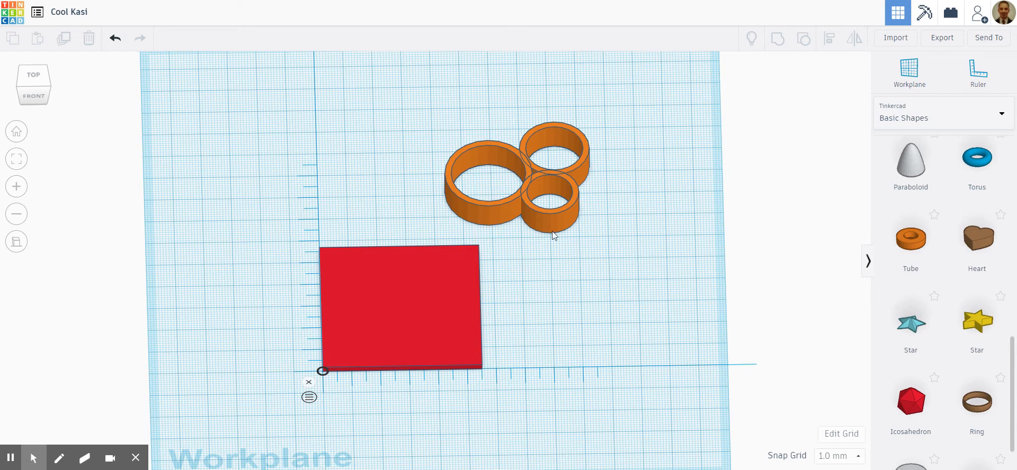
{"action": "scroll", "coordinate": [602, 236], "scroll_direction": "up", "scroll_amount": 2}
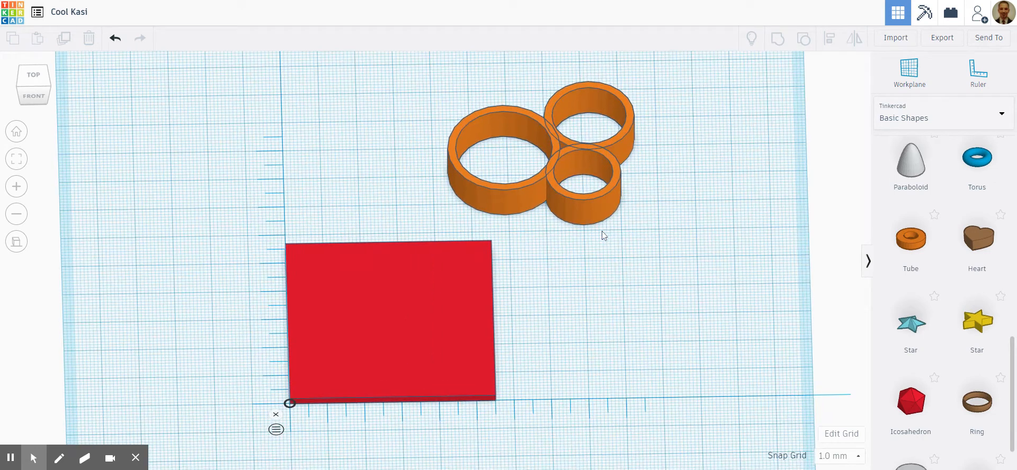
{"action": "left_click", "coordinate": [598, 195]}
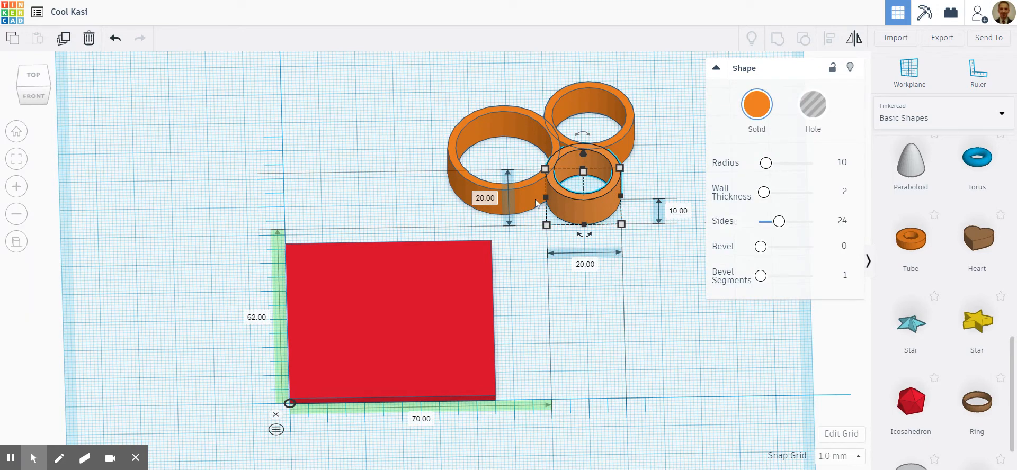
{"action": "left_click", "coordinate": [525, 186]}
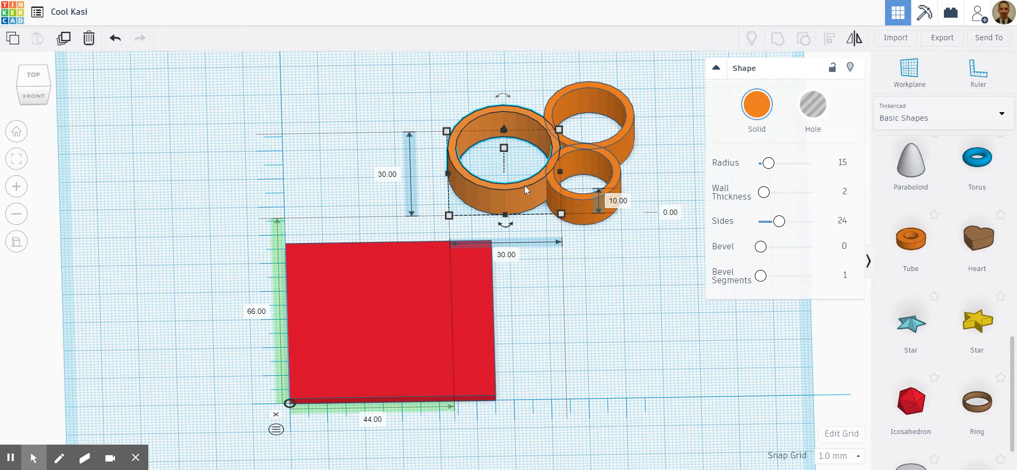
{"action": "left_click", "coordinate": [615, 205]}
{"action": "type", "text": "8"}
{"action": "key", "text": "Return"}
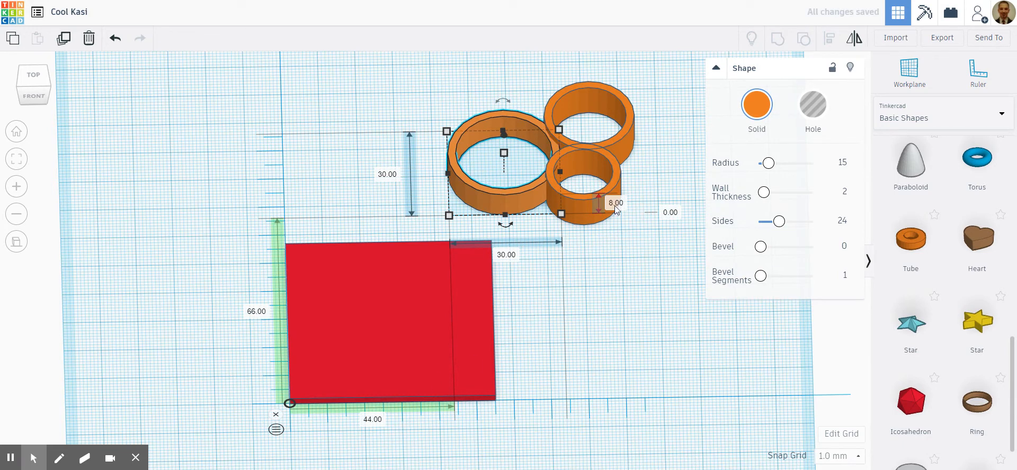
- Set the height of the smallest tube to 6 mm
{"action": "left_click", "coordinate": [618, 184]}
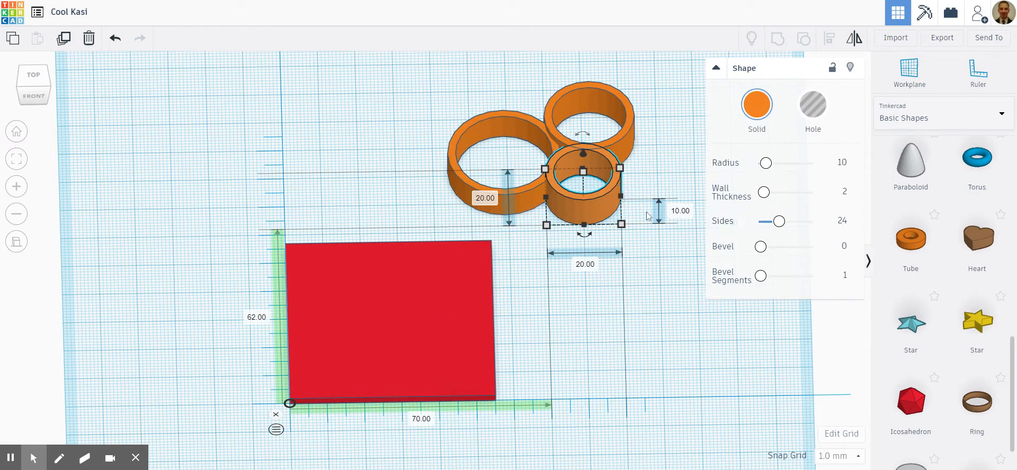
{"action": "left_click", "coordinate": [681, 211]}
{"action": "type", "text": "6"}
{"action": "key", "text": "Return"}
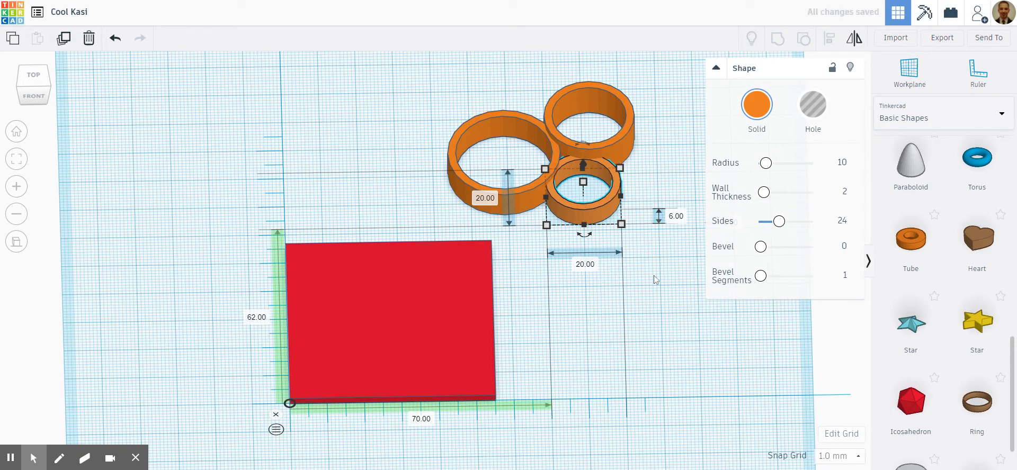
- Set the height of the medium tube at the back to 12 mm and deselect it
{"action": "left_click", "coordinate": [625, 137]}
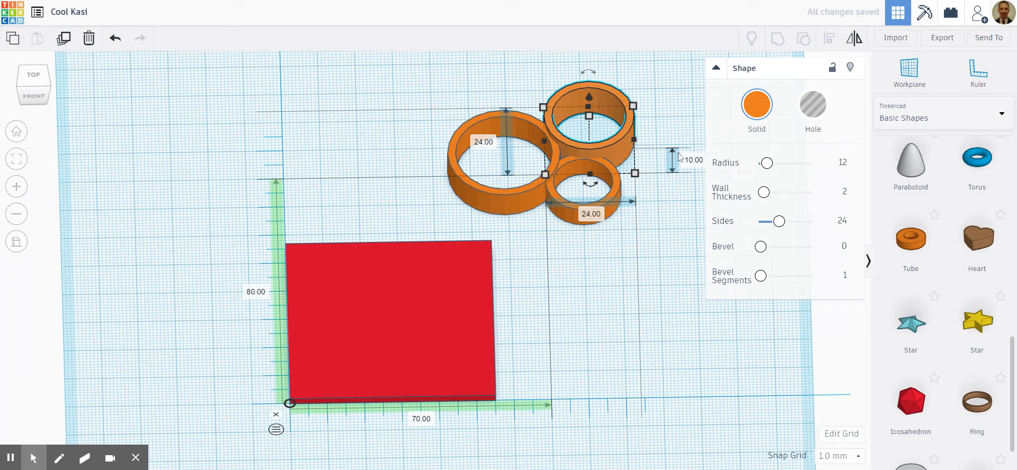
{"action": "left_click", "coordinate": [694, 160]}
{"action": "type", "text": "2"}
{"action": "key", "text": "Return"}
{"action": "left_click", "coordinate": [693, 171]}
{"action": "type", "text": "12"}
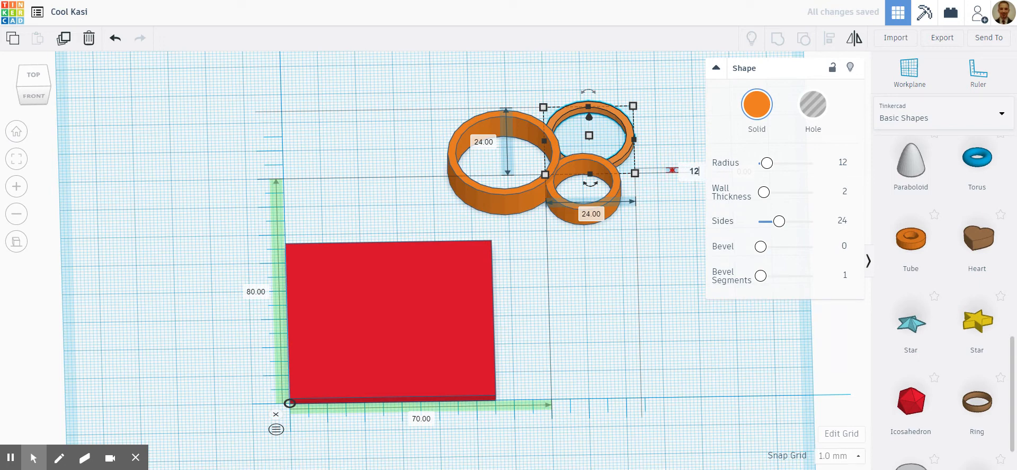
{"action": "key", "text": "Return"}
{"action": "left_click", "coordinate": [660, 232]}
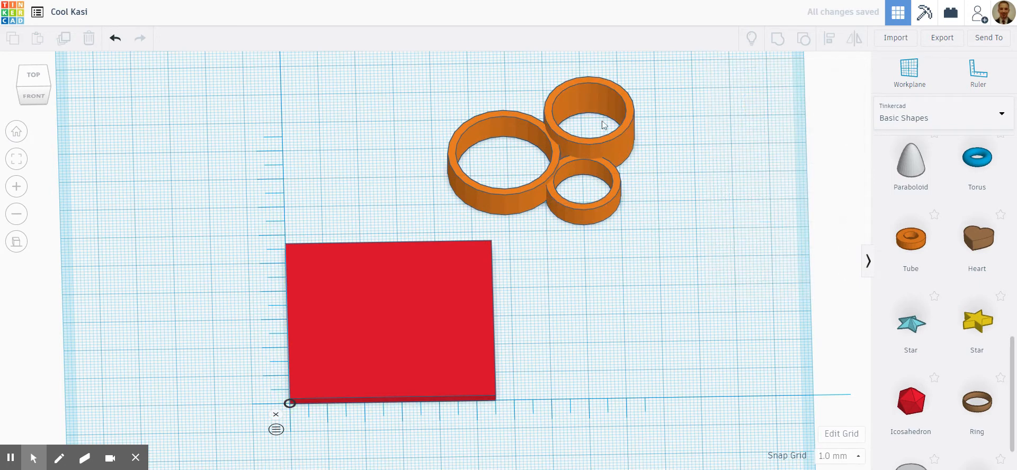
- Select all three tubes and group them into one shape
{"action": "left_click", "coordinate": [567, 164]}
{"action": "left_click", "coordinate": [668, 311]}
{"action": "right_click_drag", "start_coordinate": [571, 309], "coordinate": [570, 321]}
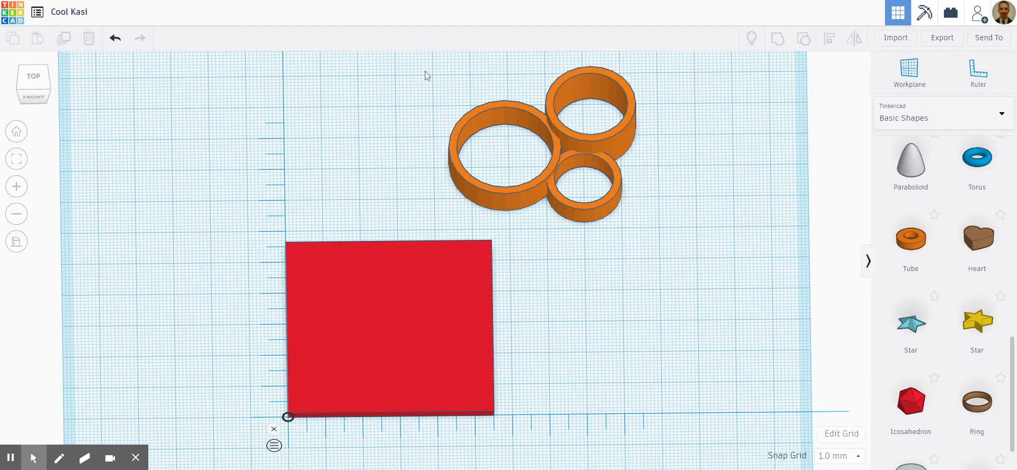
{"action": "left_click_drag", "start_coordinate": [424, 51], "coordinate": [686, 229]}
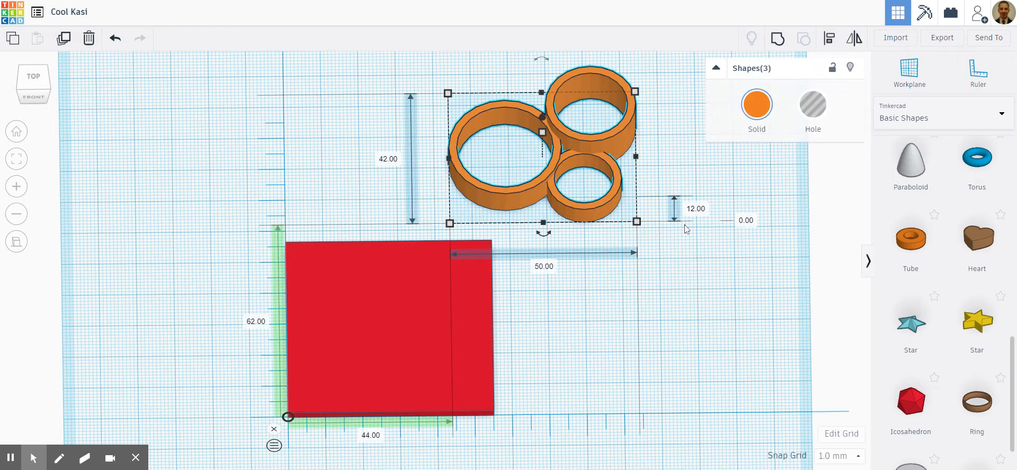
{"action": "left_click", "coordinate": [777, 38]}
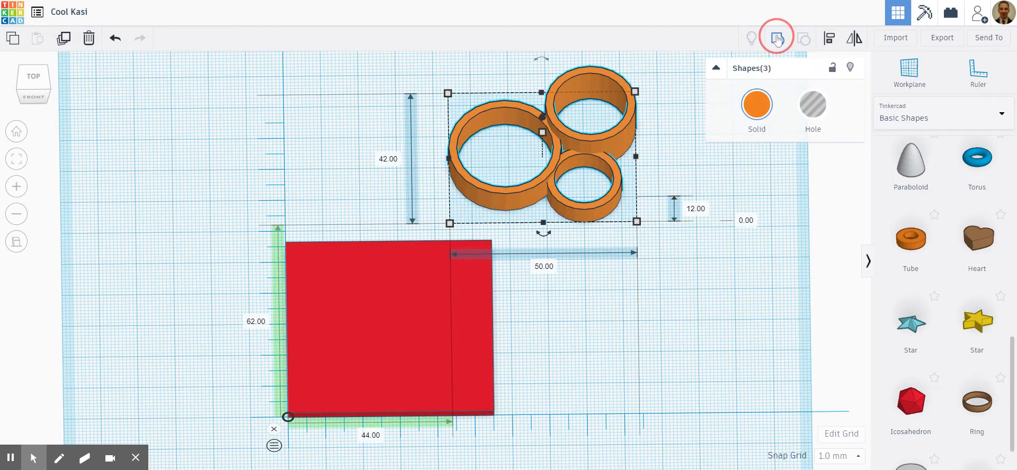
{"action": "left_click", "coordinate": [680, 148]}
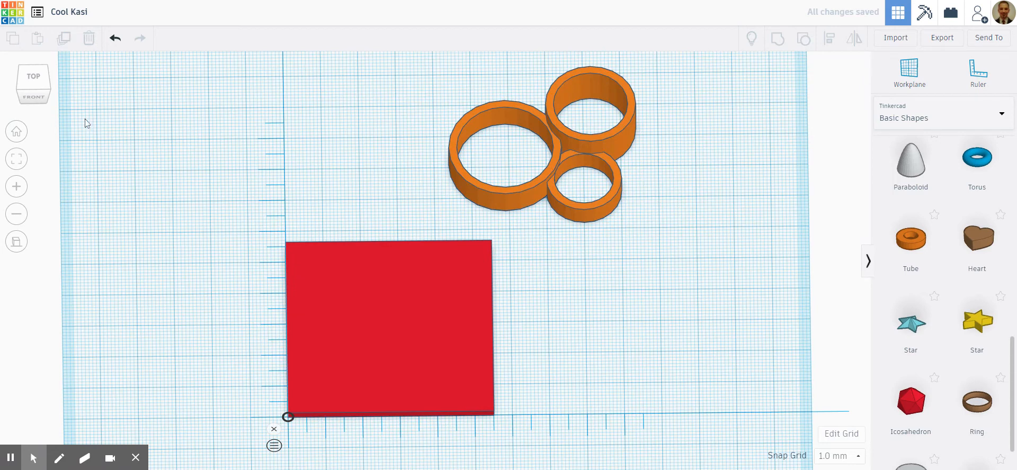
- In top view, move the tube group onto the plate, about 1 mm across and 12 mm up from the ruler origin
{"action": "left_click", "coordinate": [32, 79]}
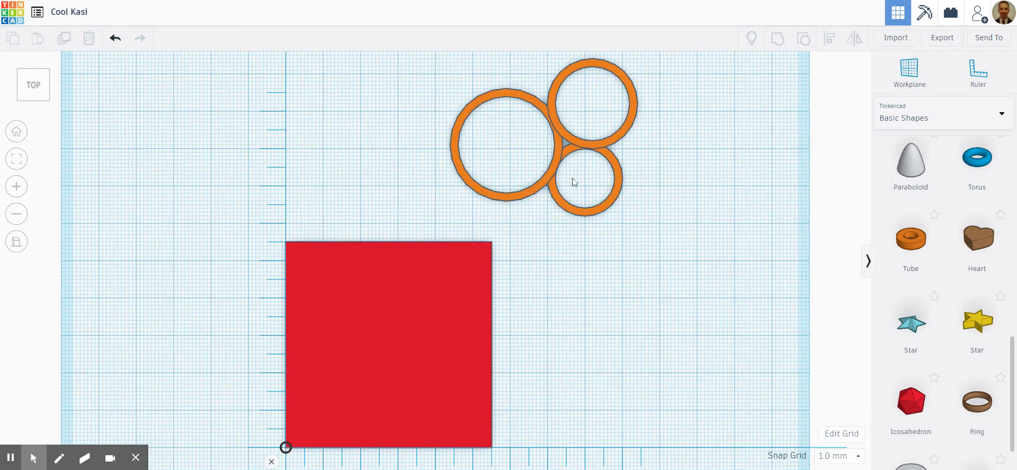
{"action": "left_click_drag", "start_coordinate": [575, 141], "coordinate": [413, 327]}
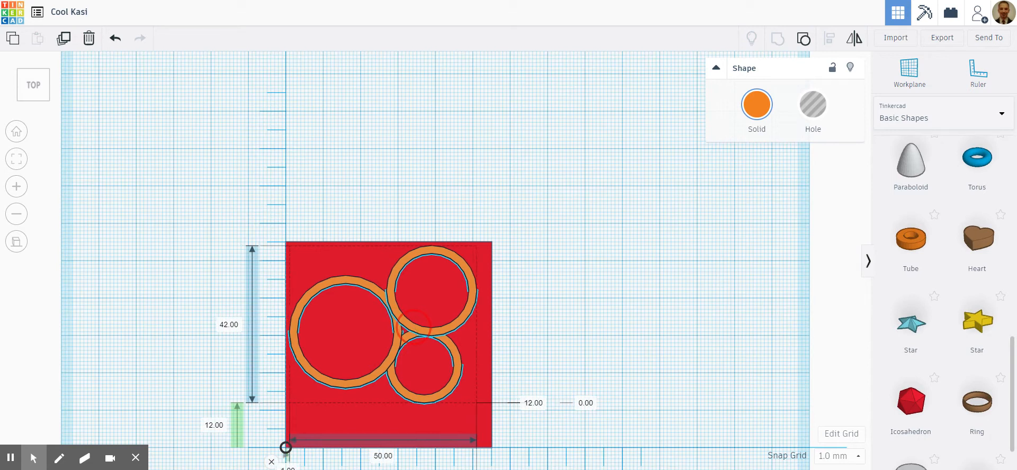
{"action": "left_click_drag", "start_coordinate": [413, 326], "coordinate": [413, 326]}
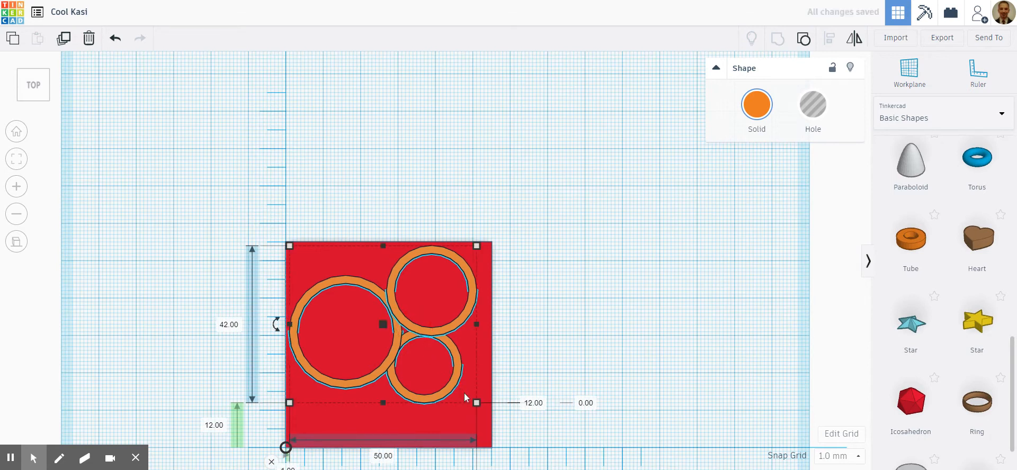
- Reposition the tube group on the plate and scale it proportionally to about 50.4 × 42.3 × 12.1 mm
{"action": "left_click_drag", "start_coordinate": [477, 405], "coordinate": [445, 411]}
{"action": "left_click_drag", "start_coordinate": [402, 348], "coordinate": [405, 365]}
{"action": "left_click", "coordinate": [488, 425]}
{"action": "left_click_drag", "start_coordinate": [489, 428], "coordinate": [480, 419]}
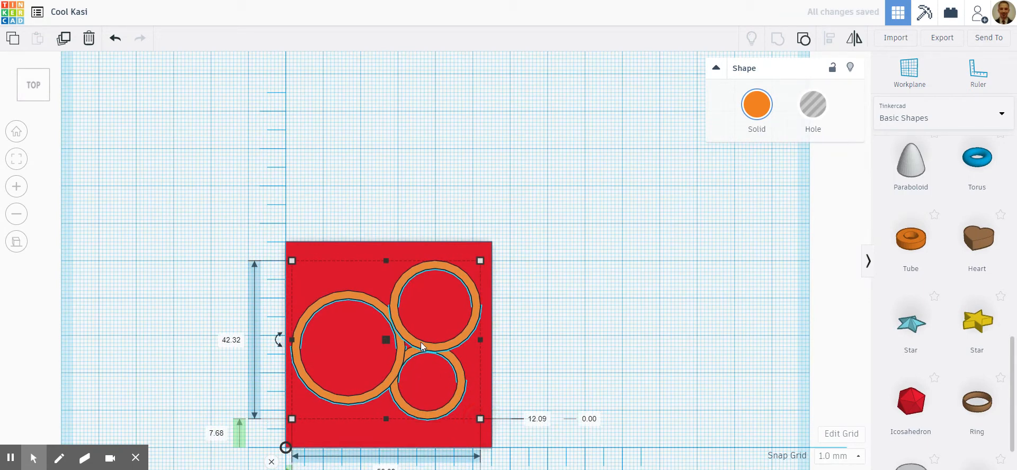
- Move the tube group further back on the plate to 11 mm up from the ruler origin and view it at an angle
{"action": "left_click_drag", "start_coordinate": [420, 347], "coordinate": [420, 337]}
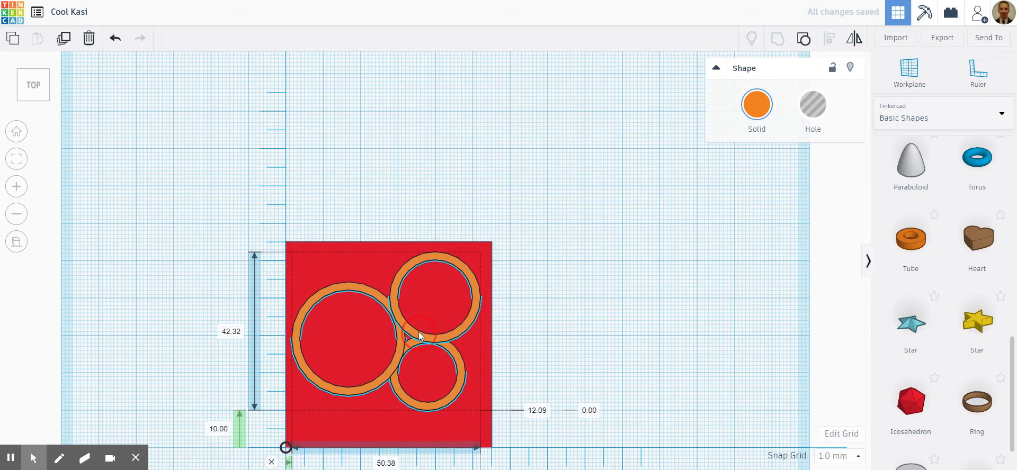
{"action": "key", "text": "Up"}
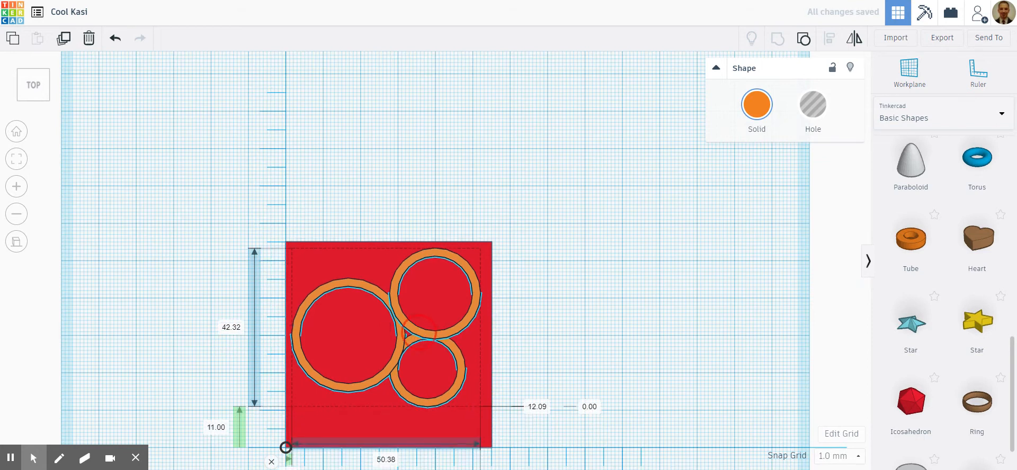
{"action": "right_click_drag", "start_coordinate": [583, 345], "coordinate": [581, 277]}
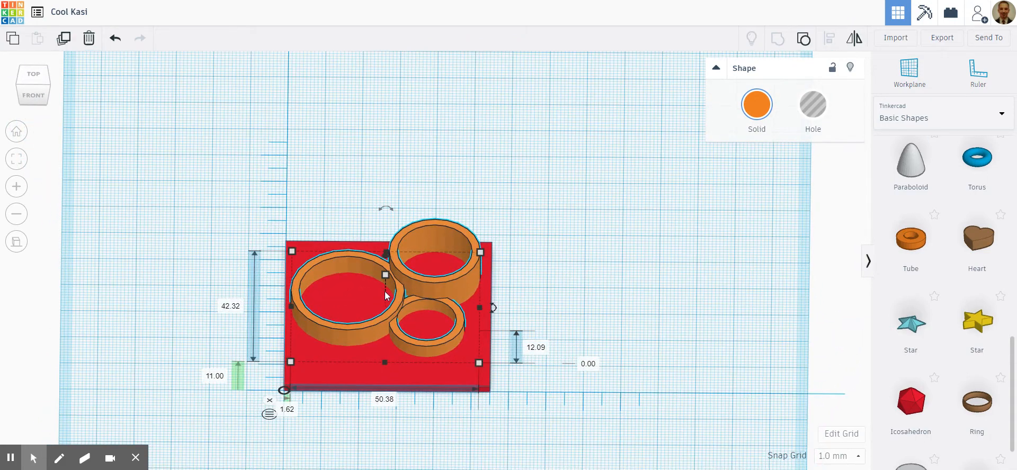
- Select the tube group together with the base plate and group them into one shape
{"action": "scroll", "coordinate": [387, 295], "scroll_direction": "up", "scroll_amount": 2}
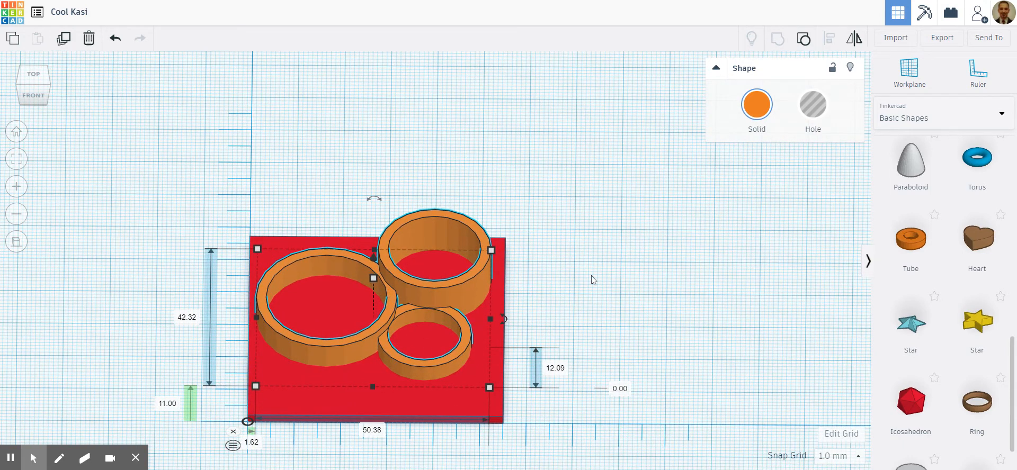
{"action": "scroll", "coordinate": [593, 281], "scroll_direction": "down", "scroll_amount": 2}
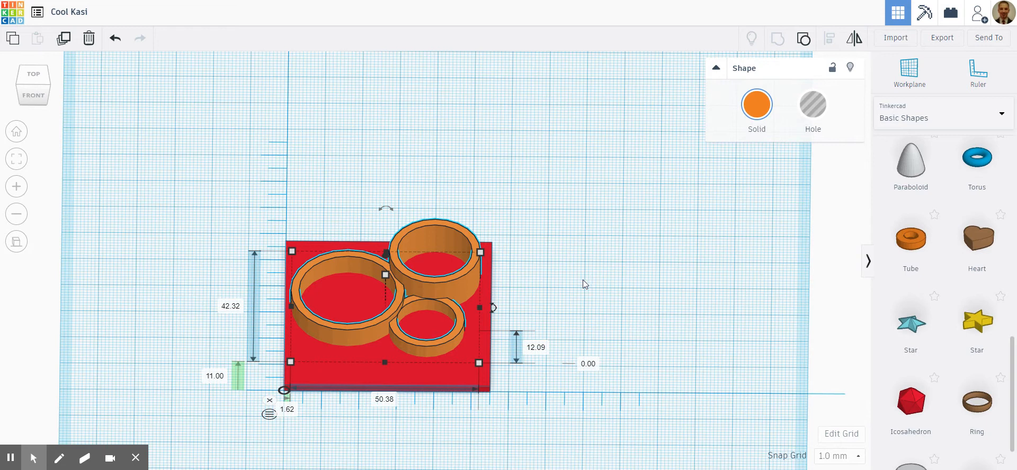
{"action": "left_click_drag", "start_coordinate": [191, 174], "coordinate": [556, 423]}
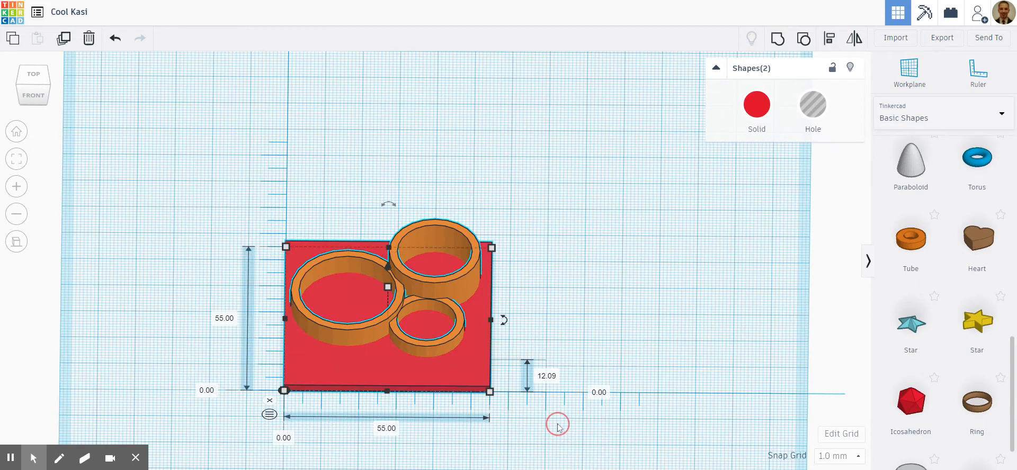
{"action": "left_click", "coordinate": [778, 41]}
{"action": "left_click", "coordinate": [580, 225]}
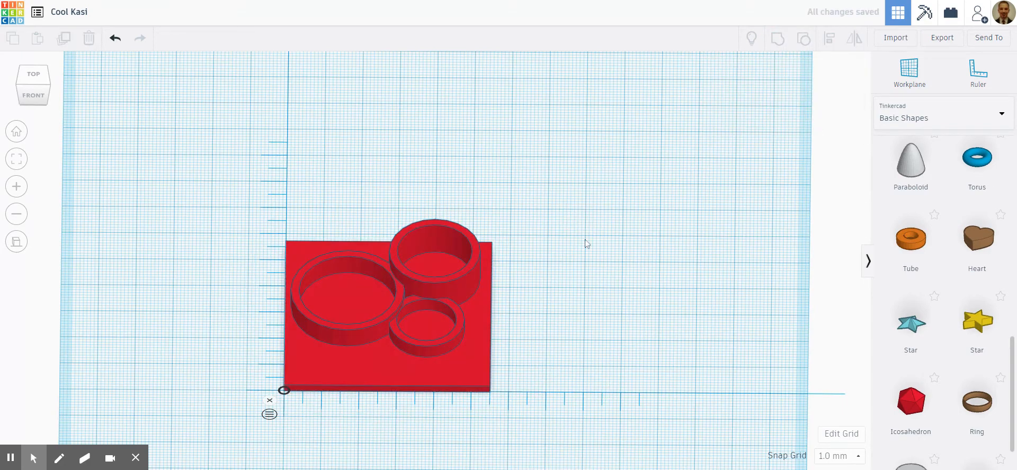
- Examine the combined plate and tubes in top view, checking the free space in front of the tubes
{"action": "mouse_move", "coordinate": [587, 245]}
{"action": "right_mouse_down"}
{"action": "mouse_move", "coordinate": [575, 286]}
{"action": "mouse_move", "coordinate": [592, 241]}
{"action": "mouse_move", "coordinate": [611, 264]}
{"action": "mouse_move", "coordinate": [613, 205]}
{"action": "mouse_move", "coordinate": [579, 269]}
{"action": "mouse_move", "coordinate": [583, 254]}
{"action": "right_mouse_up"}
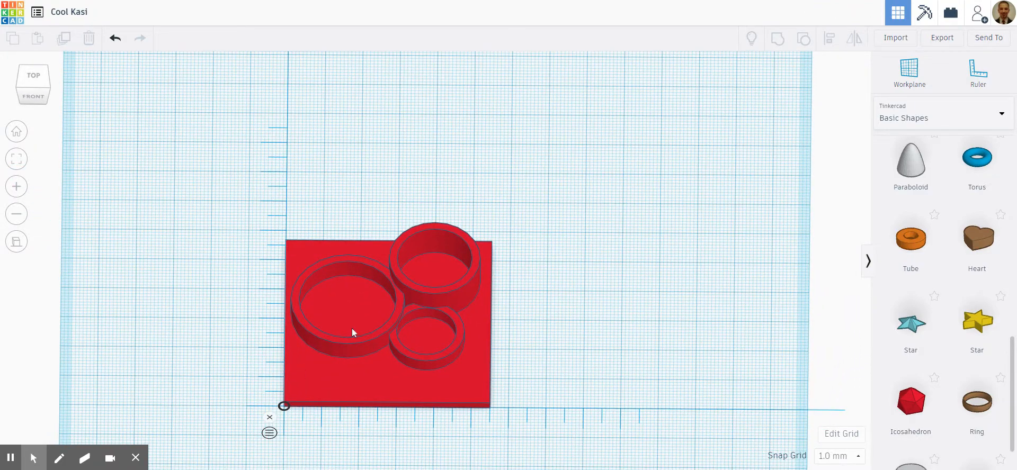
{"action": "left_click", "coordinate": [33, 76]}
{"action": "scroll", "coordinate": [349, 345], "scroll_direction": "down", "scroll_amount": 3}
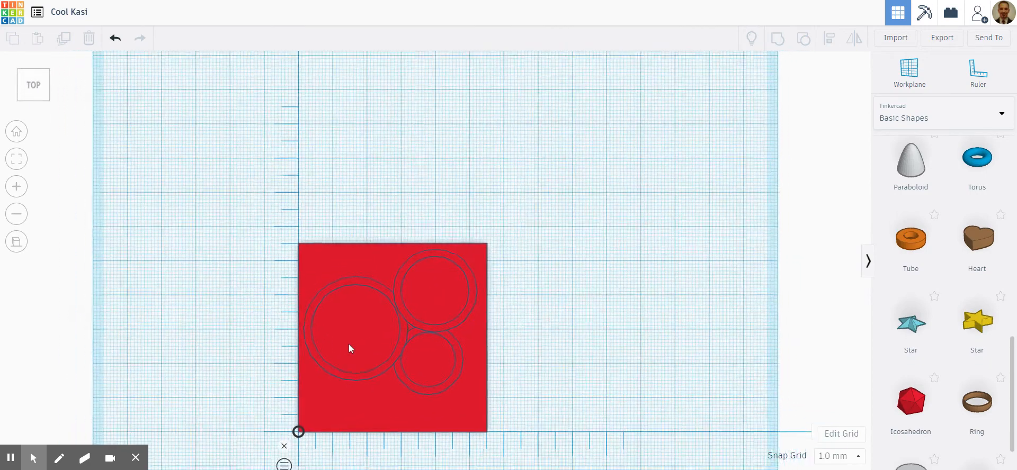
{"action": "scroll", "coordinate": [367, 382], "scroll_direction": "up", "scroll_amount": 3}
{"action": "scroll", "coordinate": [366, 381], "scroll_direction": "down", "scroll_amount": 3}
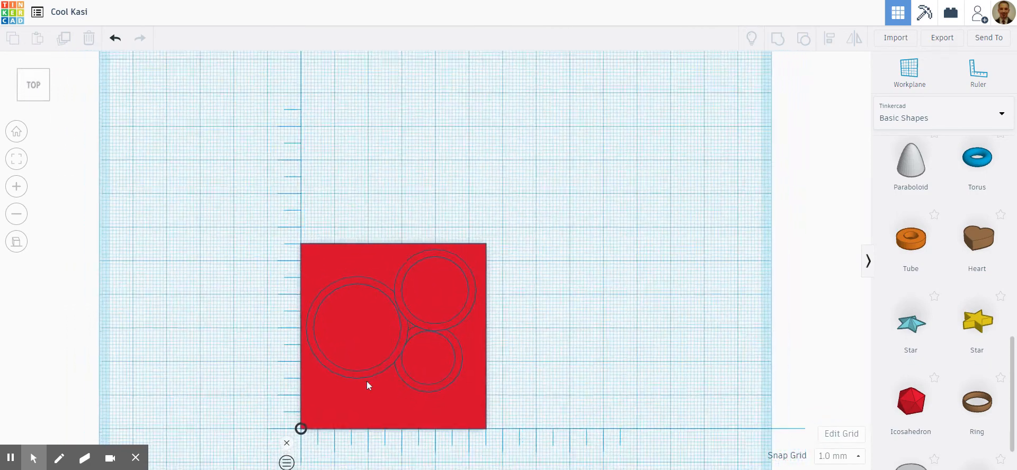
{"action": "scroll", "coordinate": [365, 407], "scroll_direction": "up", "scroll_amount": 3}
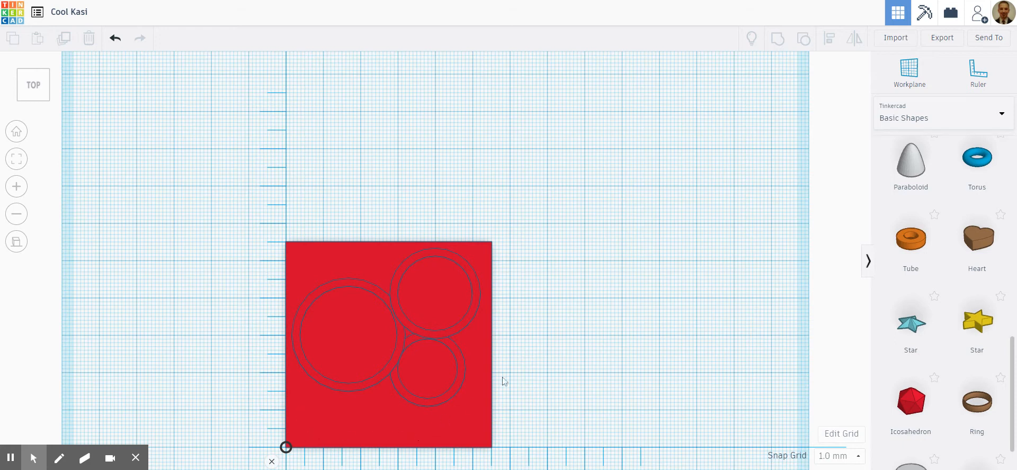
{"action": "scroll", "coordinate": [911, 266], "scroll_direction": "down", "scroll_amount": 3}
{"action": "scroll", "coordinate": [911, 266], "scroll_direction": "up", "scroll_amount": 1}
- Add a Text shape on the workplane behind the plate and set its text to "Hello"
{"action": "scroll", "coordinate": [911, 267], "scroll_direction": "up", "scroll_amount": 9}
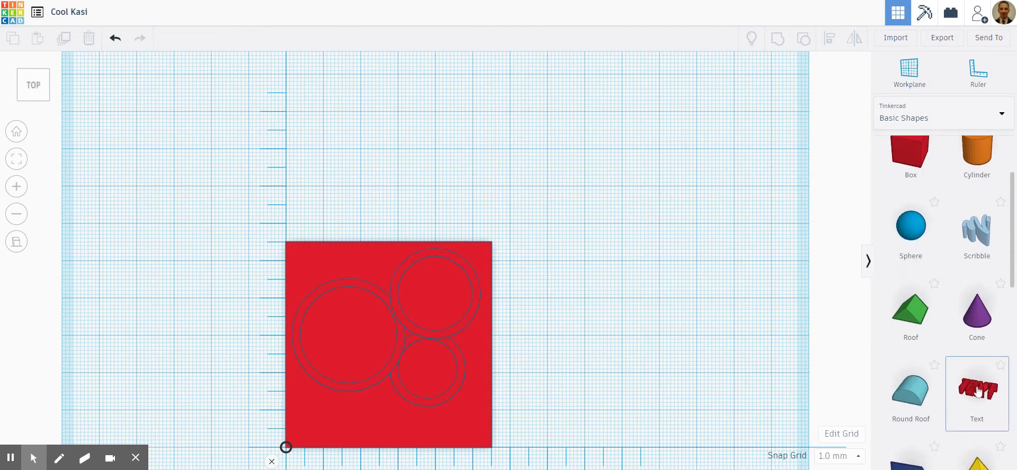
{"action": "left_click_drag", "start_coordinate": [977, 392], "coordinate": [531, 162]}
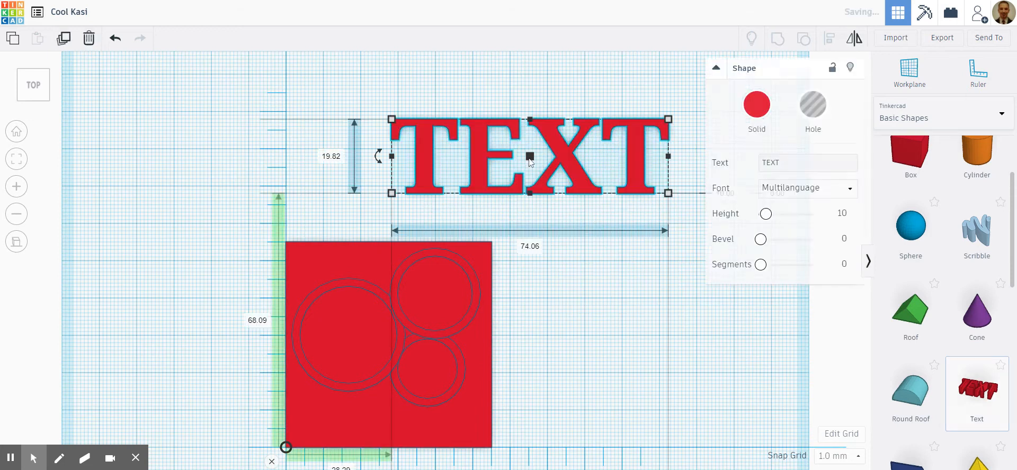
{"action": "left_click", "coordinate": [806, 162]}
{"action": "double_click", "coordinate": [764, 162]}
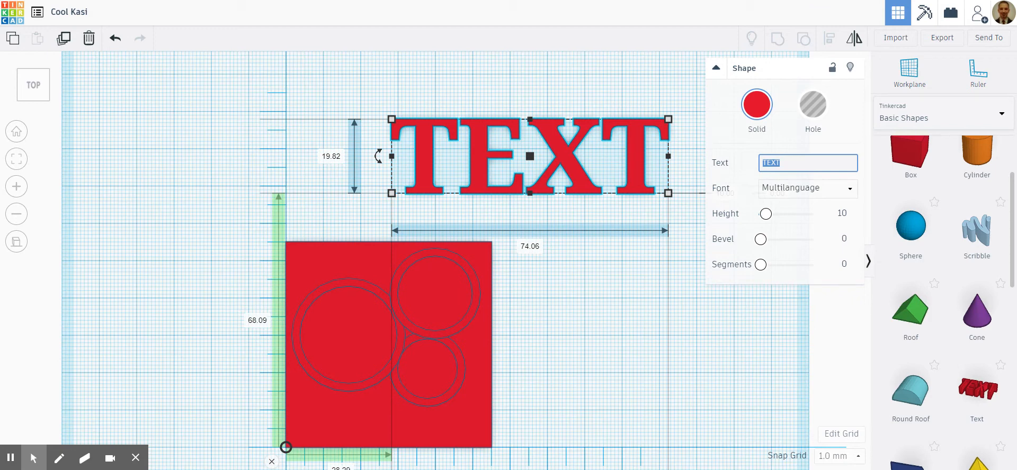
{"action": "type", "text": "He"}
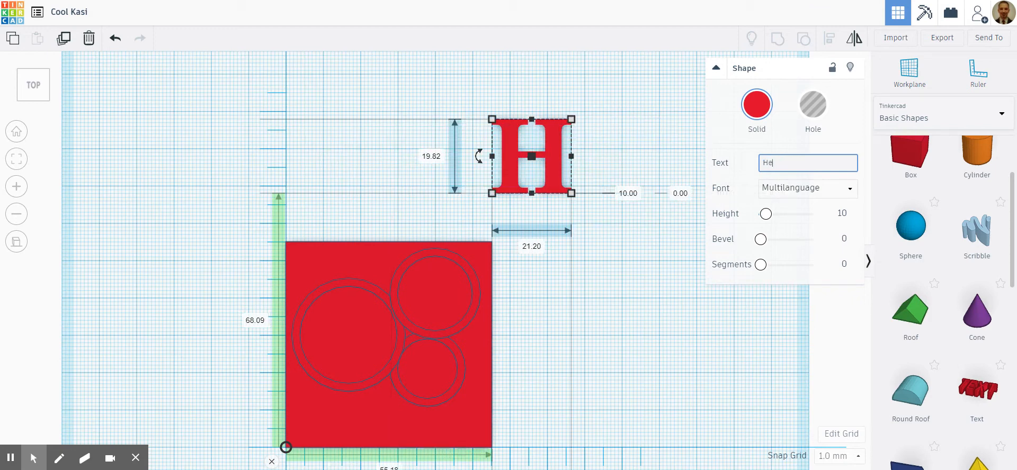
{"action": "type", "text": "llo"}
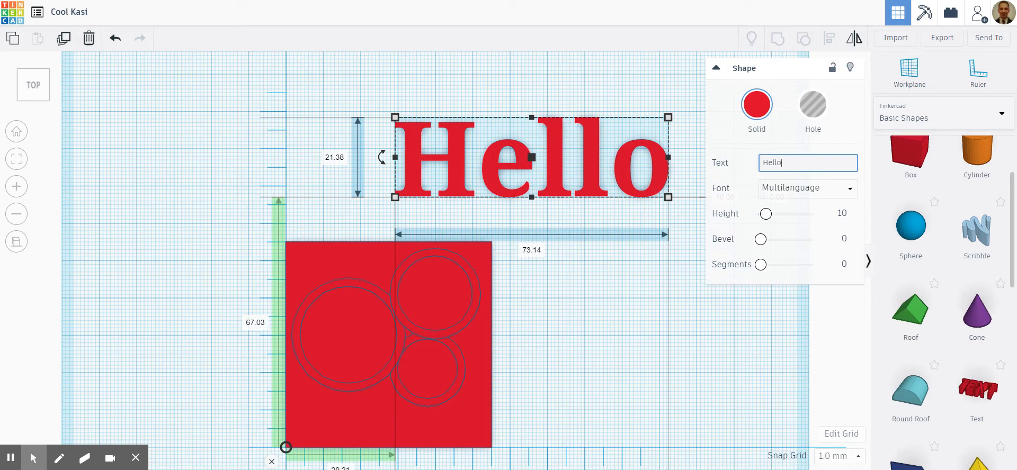
- Try the Sans and Sans Mono fonts on the Hello text
{"action": "left_click", "coordinate": [844, 191]}
{"action": "left_click", "coordinate": [783, 231]}
{"action": "left_click", "coordinate": [829, 198]}
{"action": "left_click", "coordinate": [805, 246]}
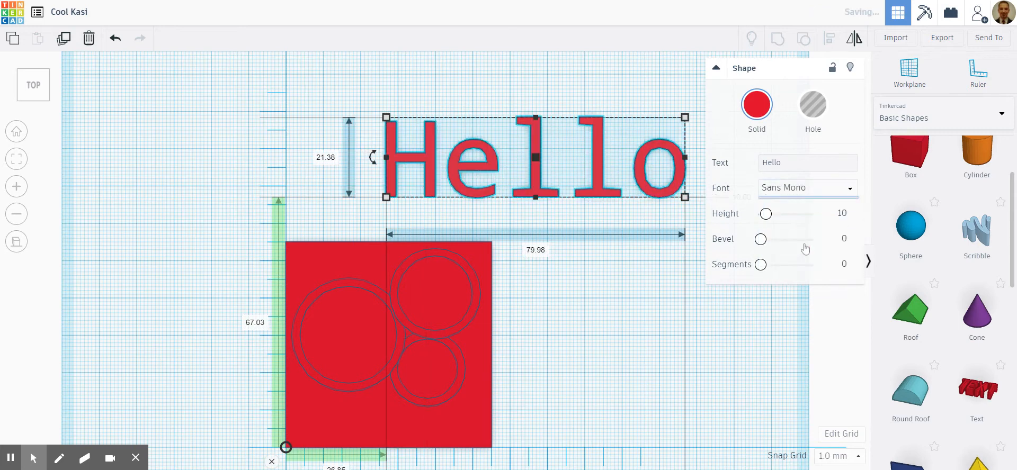
- Set the Hello text's font to Serif and its solid colour to yellow
{"action": "left_click", "coordinate": [818, 189]}
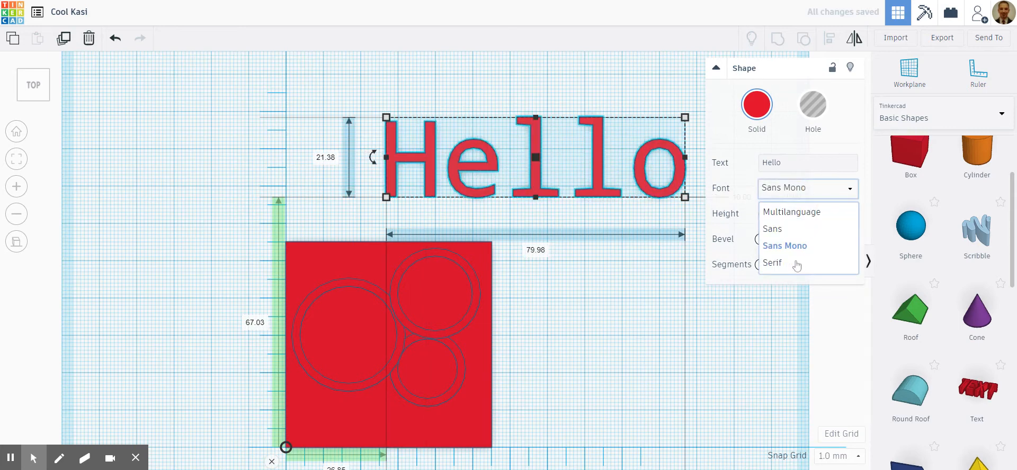
{"action": "left_click", "coordinate": [797, 264]}
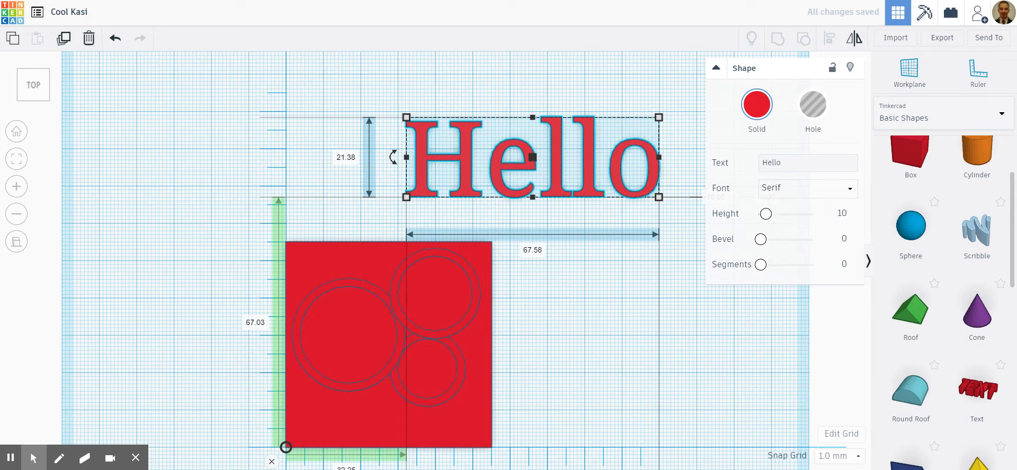
{"action": "left_click", "coordinate": [757, 109]}
{"action": "left_click", "coordinate": [783, 199]}
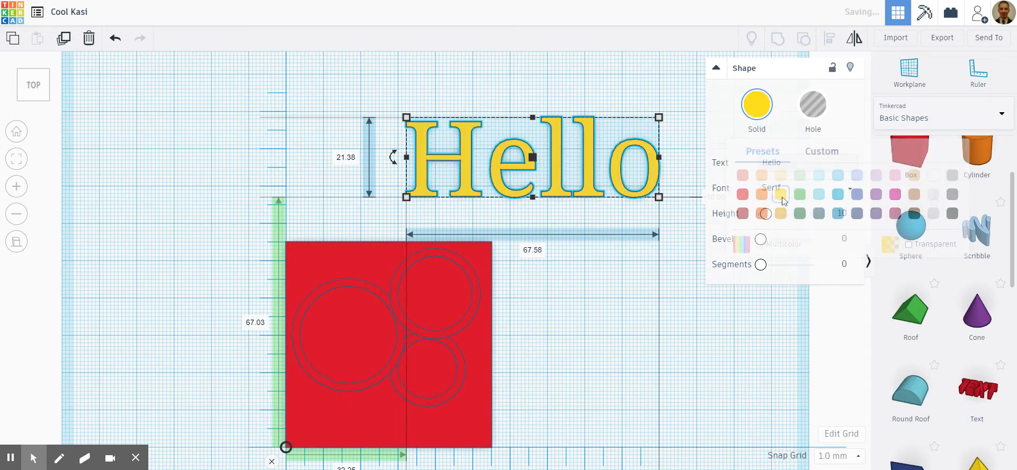
{"action": "left_click", "coordinate": [682, 299]}
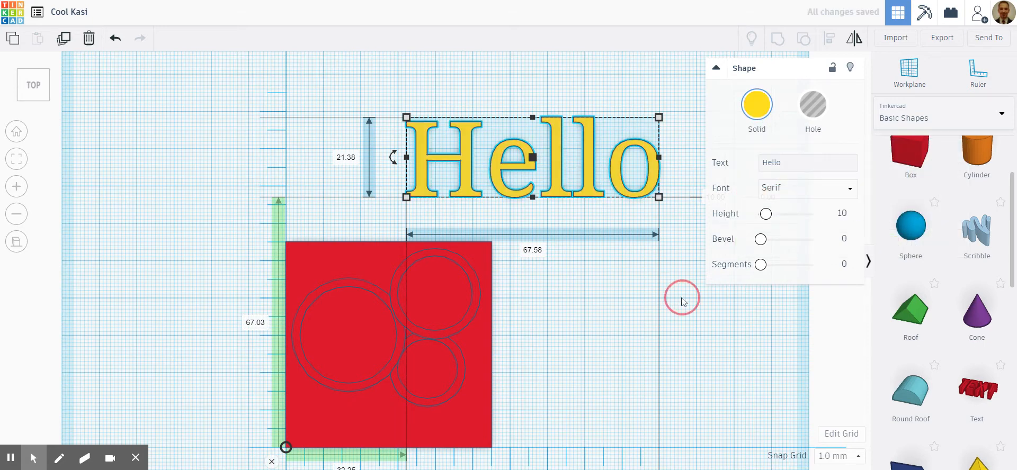
- Scale the Hello text proportionally to about 36.75 × 11.63 × 5.44 mm and move it beside the plate
{"action": "left_click", "coordinate": [588, 157]}
{"action": "left_click_drag", "start_coordinate": [659, 118], "coordinate": [576, 167]}
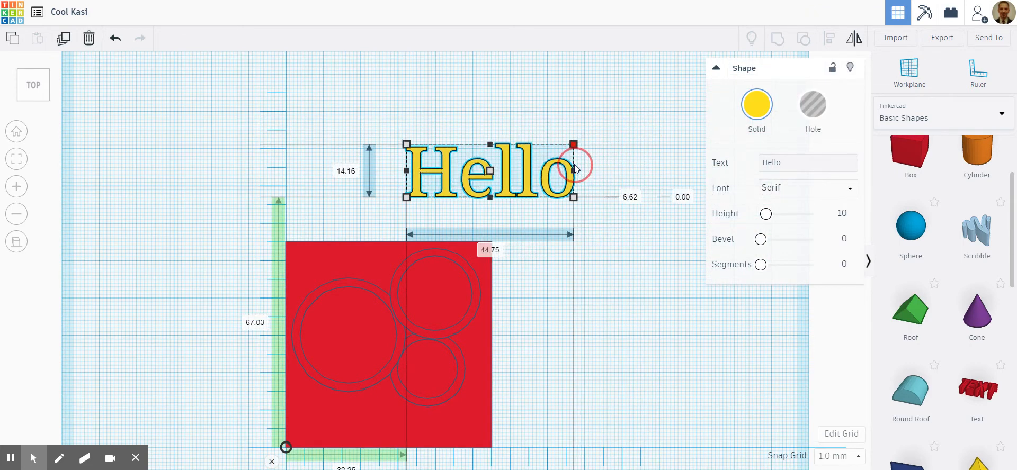
{"action": "left_click", "coordinate": [715, 68]}
{"action": "left_click_drag", "start_coordinate": [508, 180], "coordinate": [685, 249]}
{"action": "left_click_drag", "start_coordinate": [757, 218], "coordinate": [728, 226]}
{"action": "scroll", "coordinate": [783, 319], "scroll_direction": "down", "scroll_amount": 3}
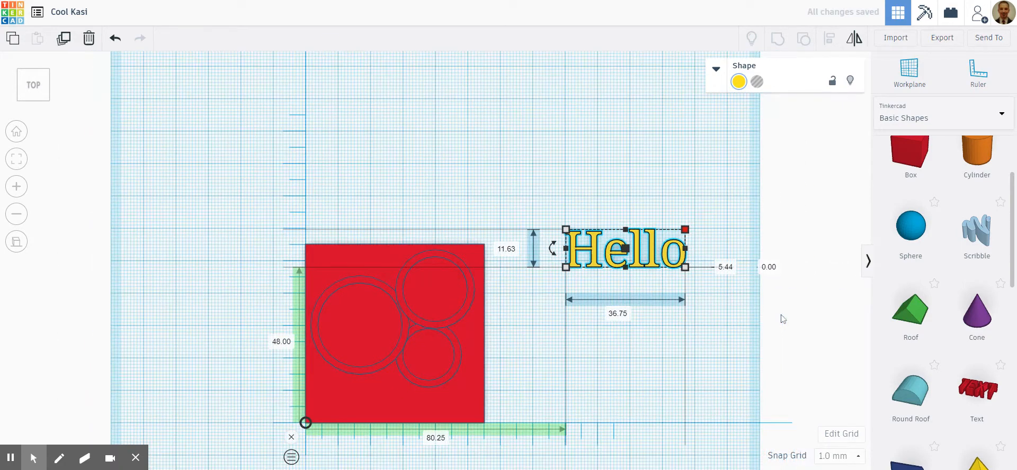
{"action": "scroll", "coordinate": [568, 441], "scroll_direction": "up", "scroll_amount": 3}
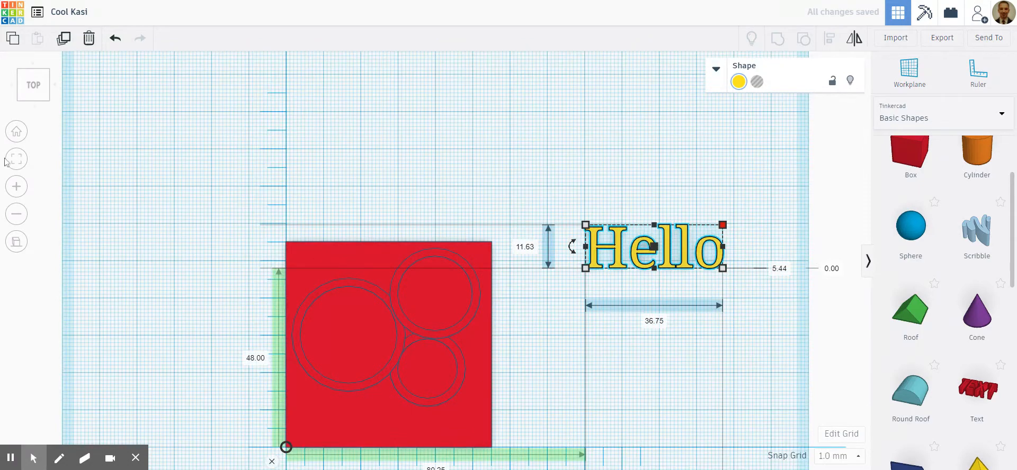
- Move the Hello text onto the plate in front of the tubes, about 2.25 mm across and 1.37 mm up from the ruler origin
{"action": "left_click", "coordinate": [12, 160]}
{"action": "scroll", "coordinate": [252, 181], "scroll_direction": "down", "scroll_amount": 4}
{"action": "scroll", "coordinate": [164, 401], "scroll_direction": "up", "scroll_amount": 2}
{"action": "scroll", "coordinate": [236, 395], "scroll_direction": "down", "scroll_amount": 2}
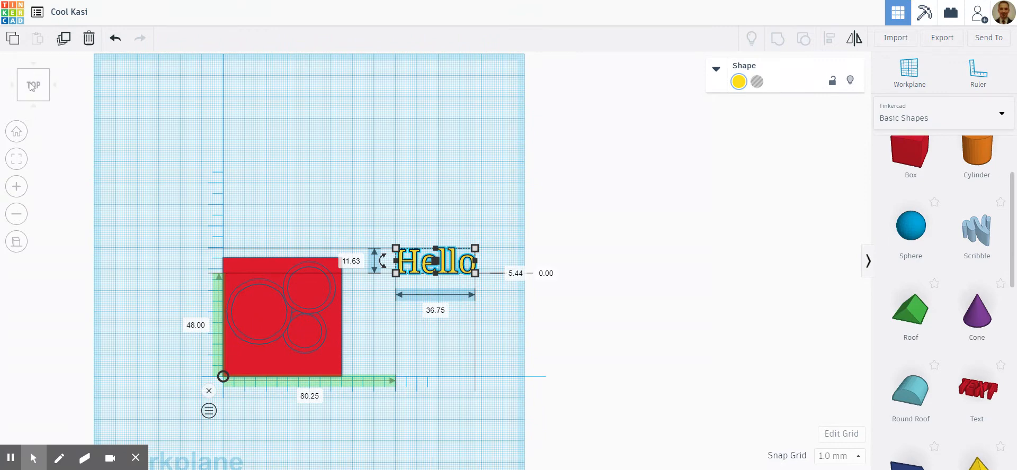
{"action": "scroll", "coordinate": [258, 167], "scroll_direction": "up", "scroll_amount": 3}
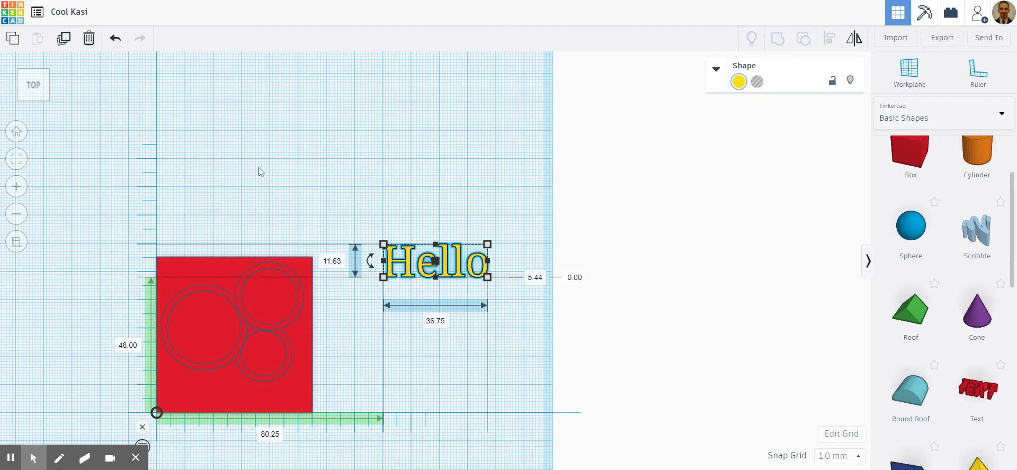
{"action": "left_click", "coordinate": [327, 155]}
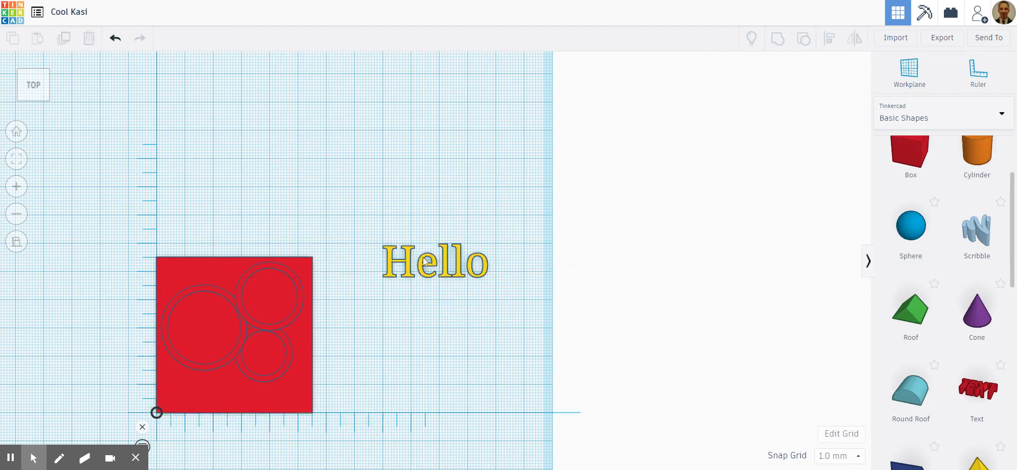
{"action": "left_click_drag", "start_coordinate": [436, 268], "coordinate": [217, 399]}
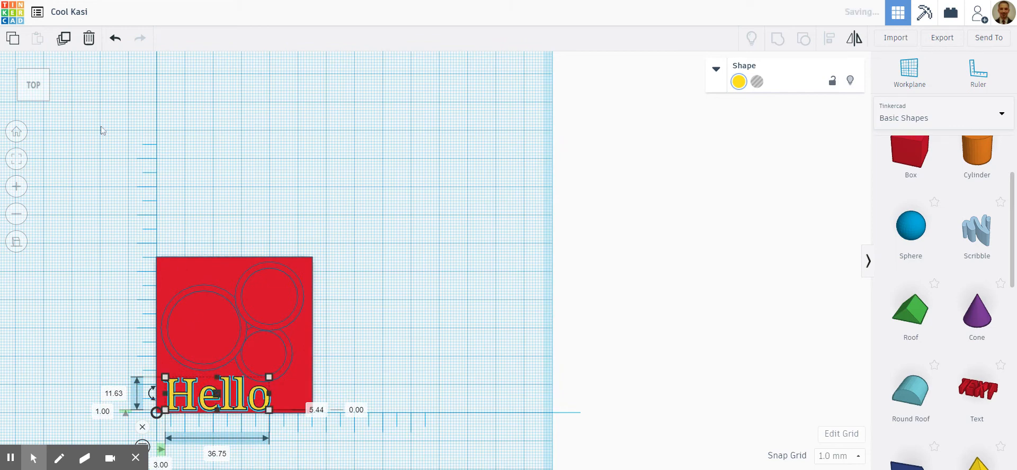
{"action": "left_click", "coordinate": [17, 158]}
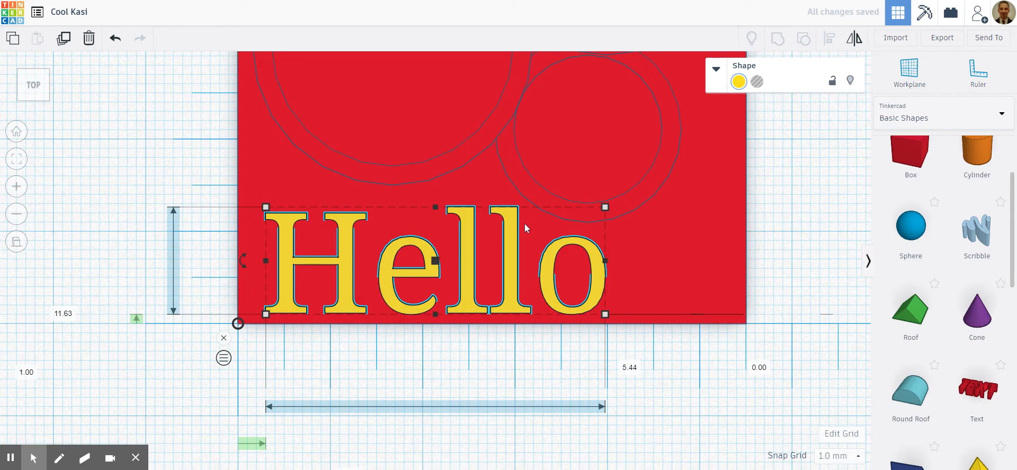
{"action": "left_click_drag", "start_coordinate": [472, 251], "coordinate": [459, 249]}
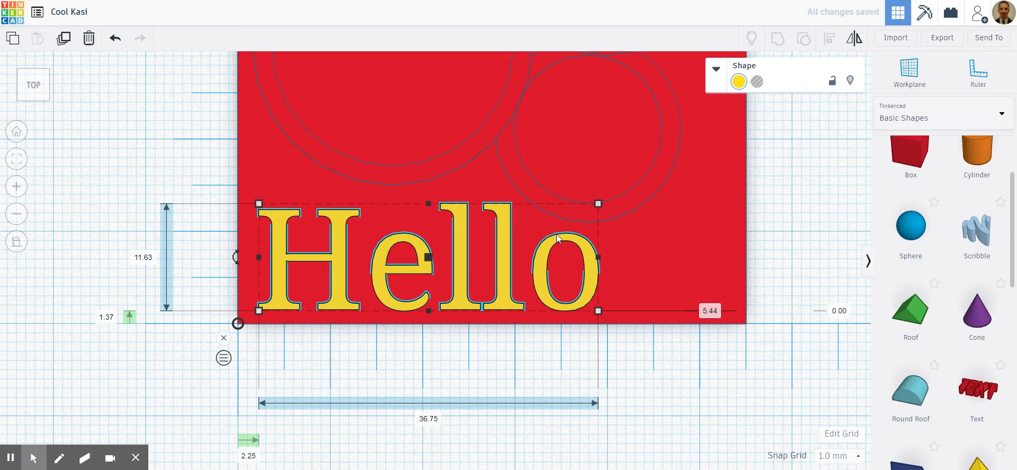
- Turn the Hello text into a hole and, in front view, lower it to 2 mm below the workplane
{"action": "right_click_drag", "start_coordinate": [788, 243], "coordinate": [769, 235]}
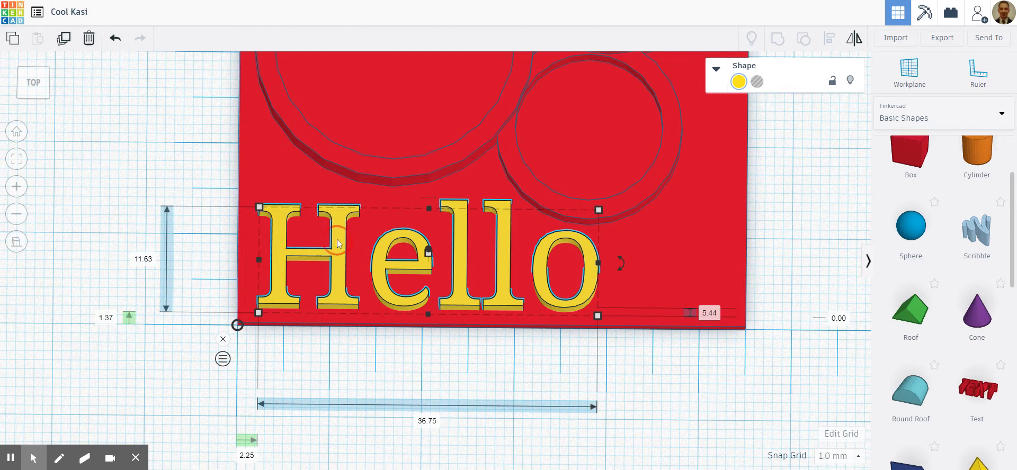
{"action": "left_click", "coordinate": [757, 81]}
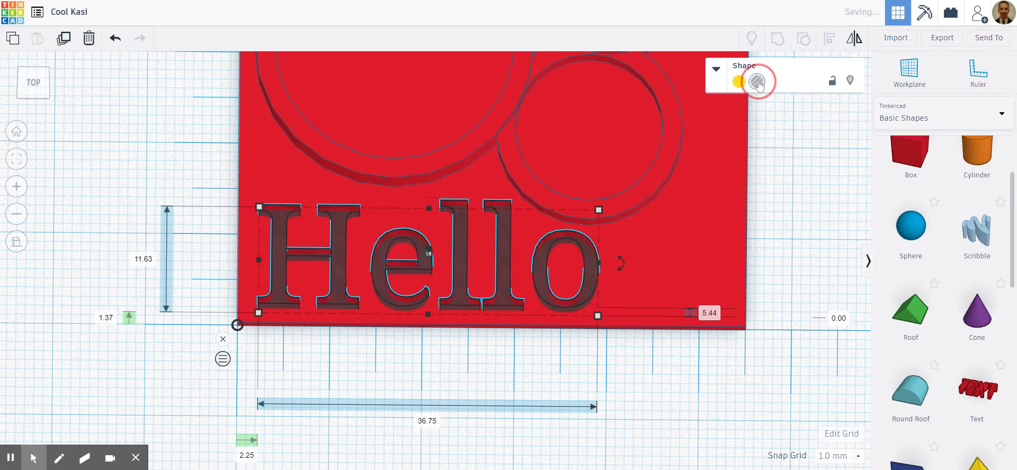
{"action": "left_click", "coordinate": [30, 99]}
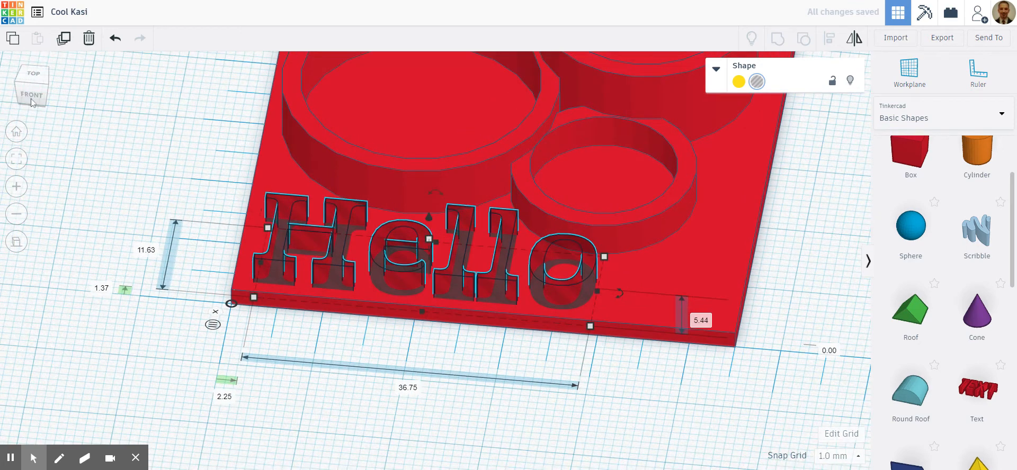
{"action": "left_click", "coordinate": [31, 98]}
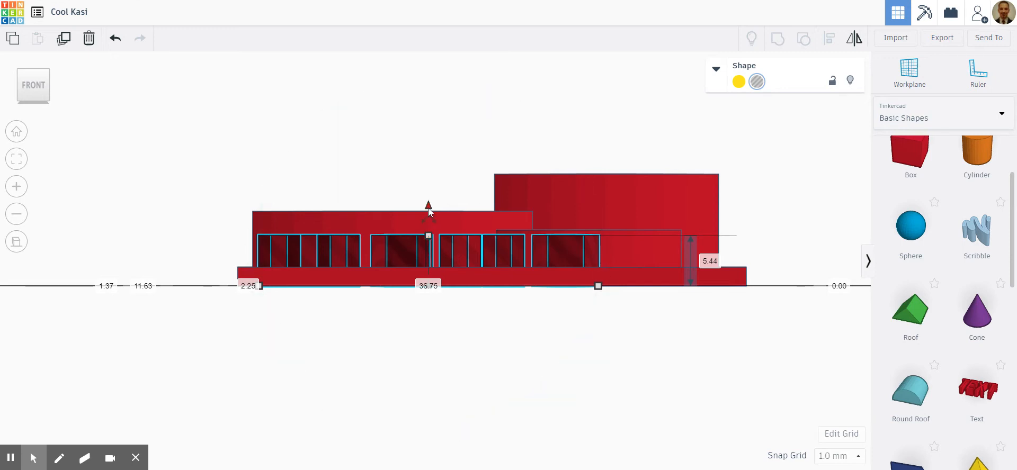
{"action": "left_click_drag", "start_coordinate": [429, 207], "coordinate": [427, 224]}
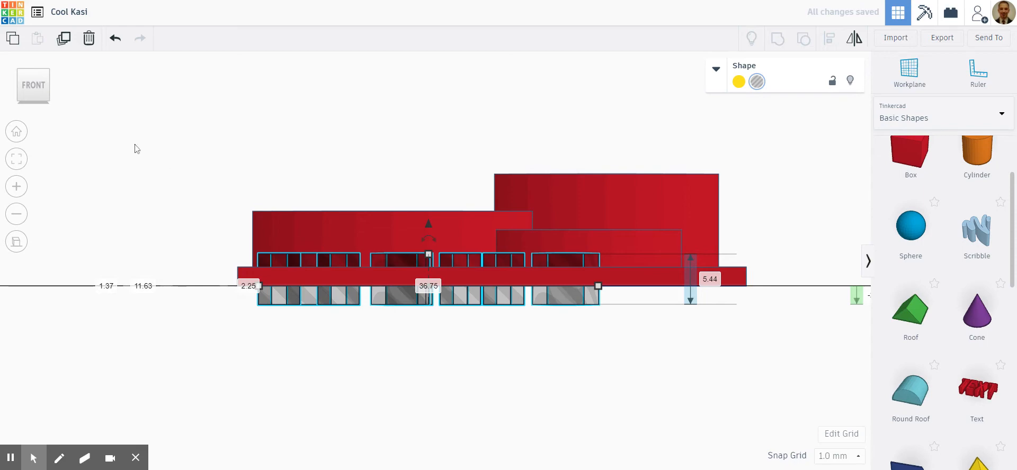
- Group the plate and tubes with the Hello hole text so the word is cut into the plate
{"action": "left_click", "coordinate": [33, 90]}
{"action": "left_click", "coordinate": [34, 77]}
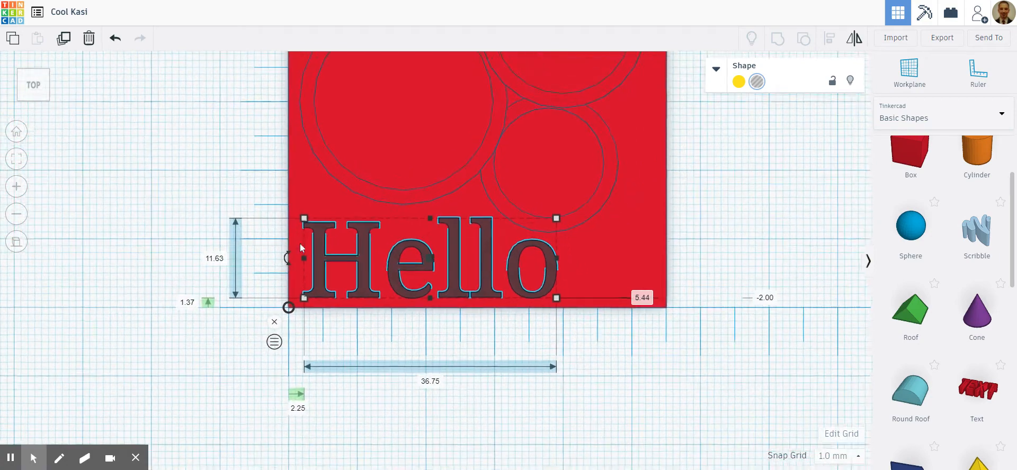
{"action": "scroll", "coordinate": [558, 112], "scroll_direction": "down", "scroll_amount": 4}
{"action": "scroll", "coordinate": [452, 164], "scroll_direction": "up", "scroll_amount": 1}
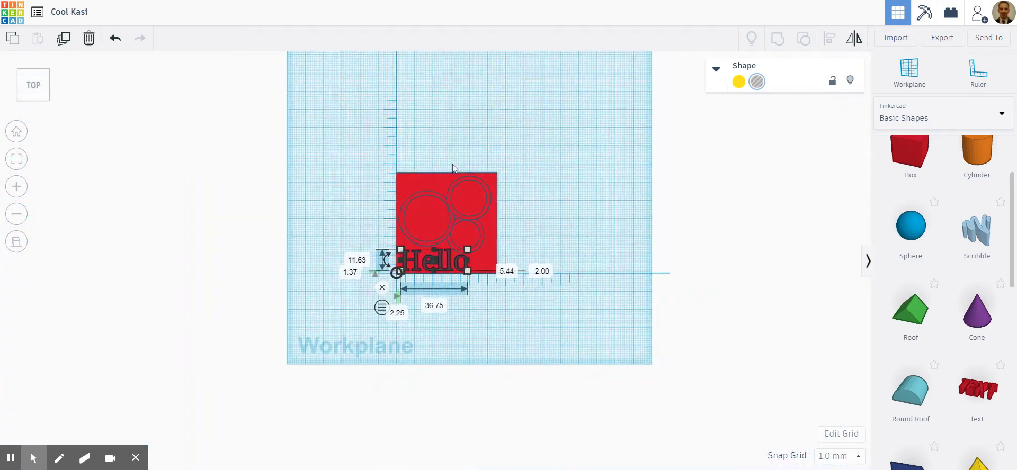
{"action": "scroll", "coordinate": [453, 164], "scroll_direction": "up", "scroll_amount": 1}
{"action": "left_click_drag", "start_coordinate": [298, 98], "coordinate": [604, 342]}
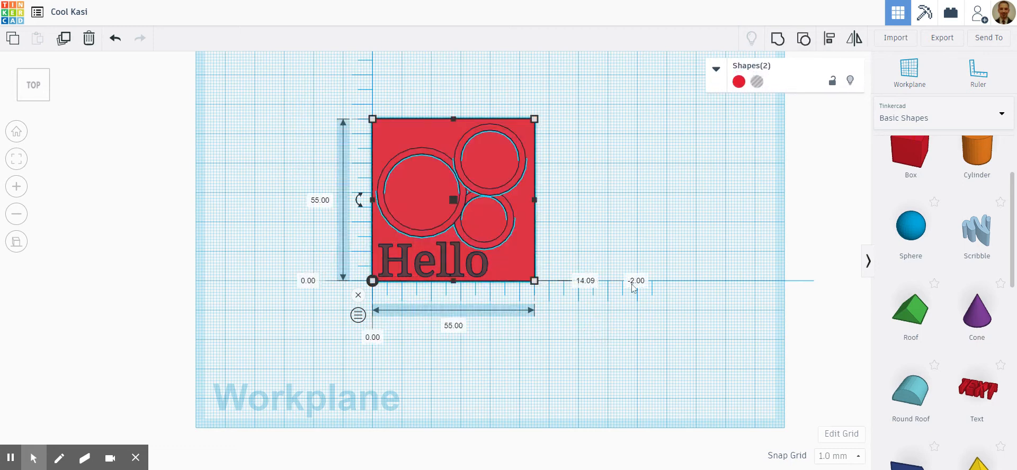
{"action": "left_click", "coordinate": [778, 38]}
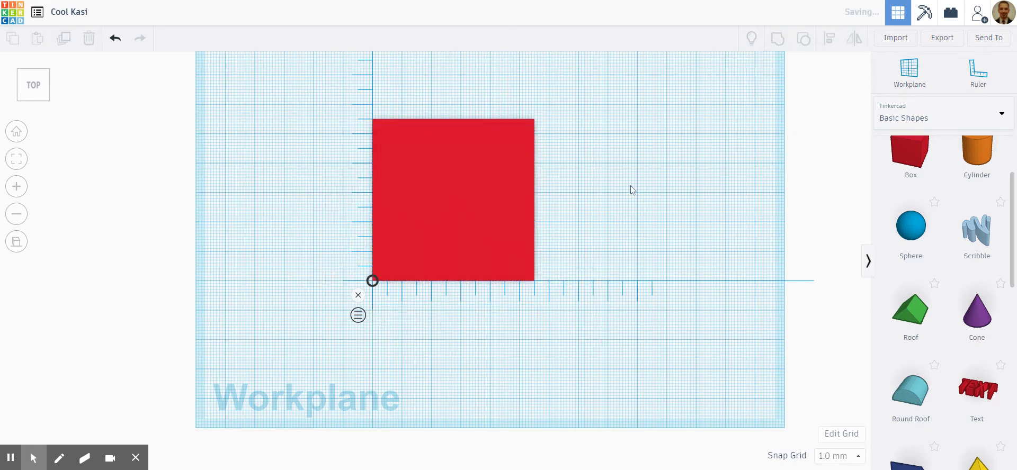
{"action": "left_click", "coordinate": [599, 222]}
- Examine the Hello cutout up close from an angle and from above, checking the enclosed parts of the letters
{"action": "scroll", "coordinate": [599, 228], "scroll_direction": "up", "scroll_amount": 5}
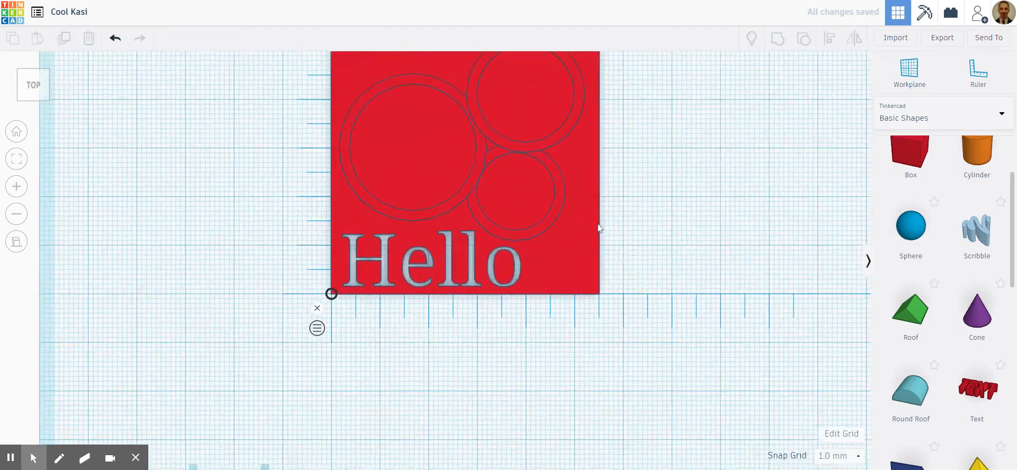
{"action": "right_click_drag", "start_coordinate": [656, 237], "coordinate": [679, 225]}
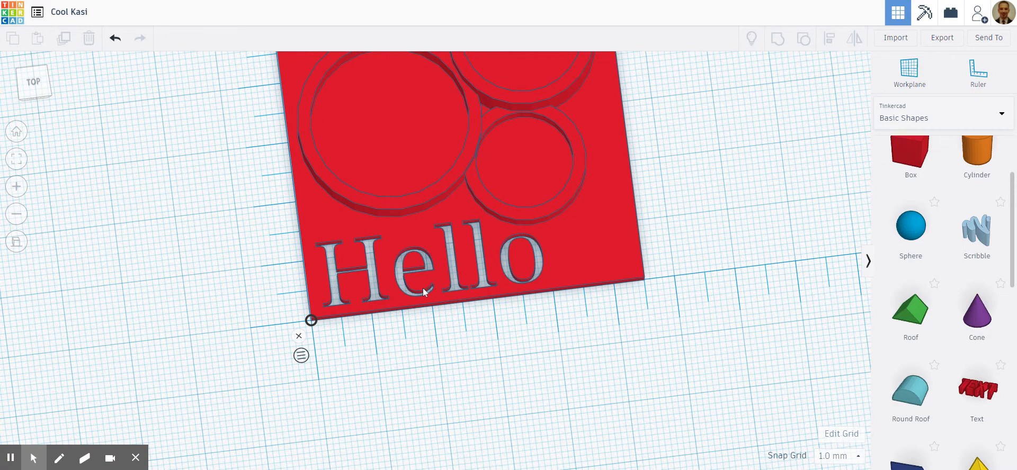
{"action": "scroll", "coordinate": [424, 289], "scroll_direction": "up", "scroll_amount": 5}
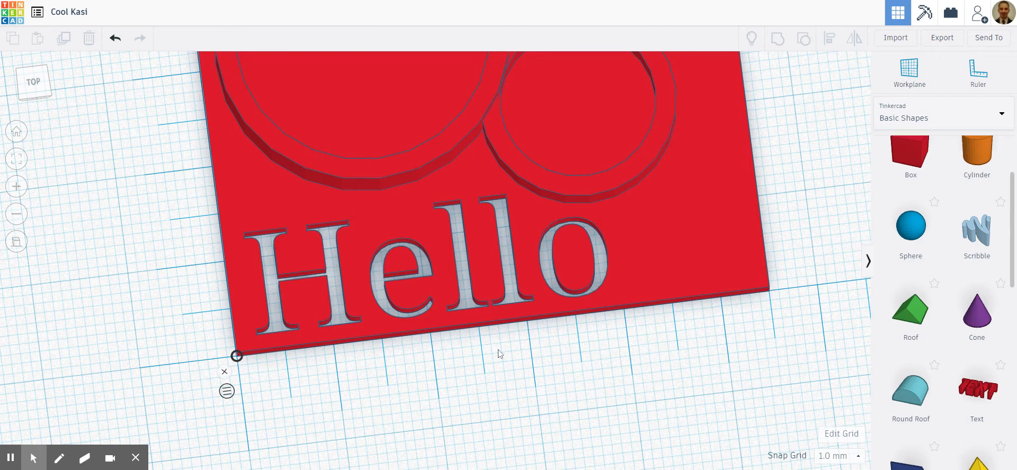
{"action": "right_click_drag", "start_coordinate": [499, 354], "coordinate": [480, 426]}
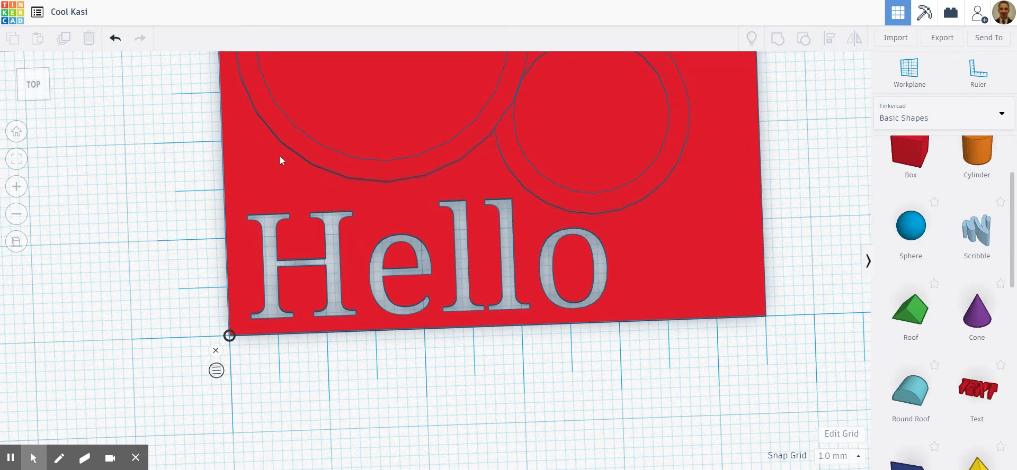
{"action": "left_click", "coordinate": [38, 86]}
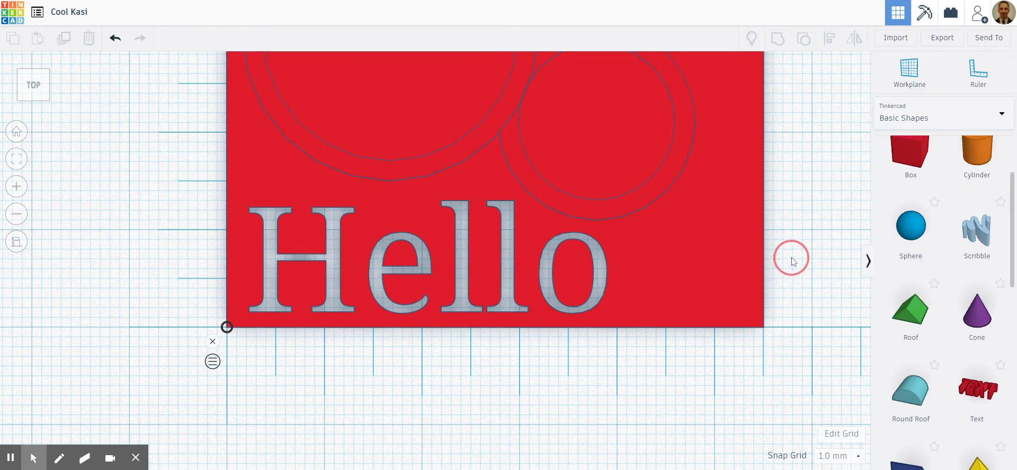
{"action": "scroll", "coordinate": [818, 238], "scroll_direction": "down", "scroll_amount": 3}
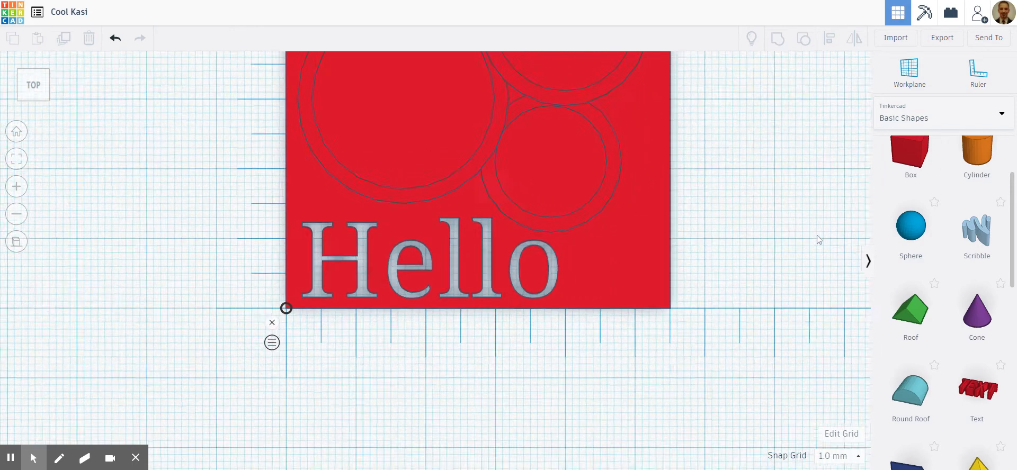
{"action": "scroll", "coordinate": [683, 226], "scroll_direction": "down", "scroll_amount": 1}
{"action": "scroll", "coordinate": [910, 231], "scroll_direction": "up", "scroll_amount": 3}
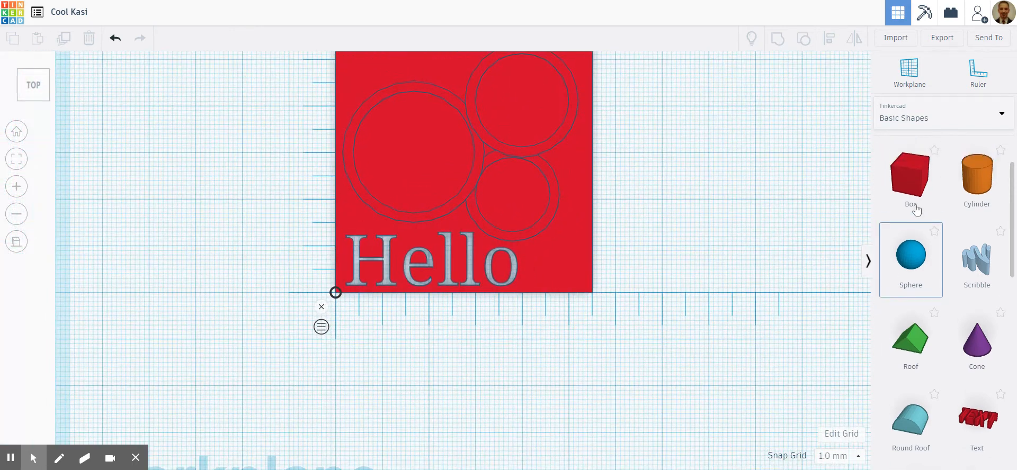
- Add a solid box beside the plate and shrink its base to 2 mm wide and 4 mm long
{"action": "left_click_drag", "start_coordinate": [910, 232], "coordinate": [724, 245]}
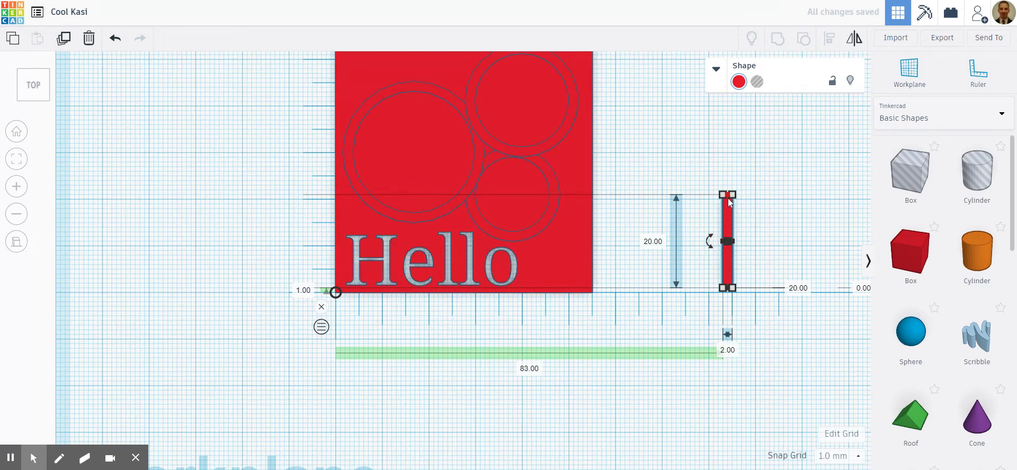
{"action": "left_click_drag", "start_coordinate": [730, 198], "coordinate": [727, 273]}
{"action": "scroll", "coordinate": [766, 290], "scroll_direction": "up", "scroll_amount": 3}
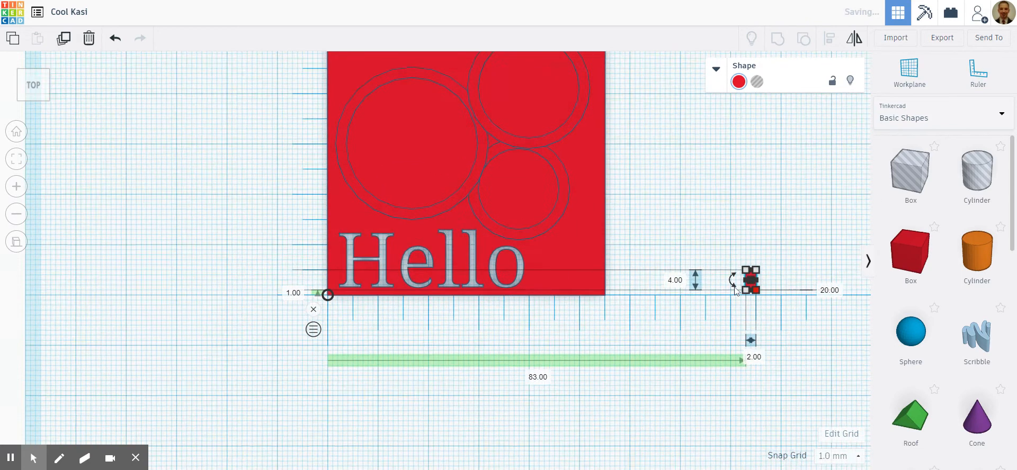
{"action": "scroll", "coordinate": [767, 290], "scroll_direction": "up", "scroll_amount": 1}
{"action": "scroll", "coordinate": [843, 297], "scroll_direction": "down", "scroll_amount": 4}
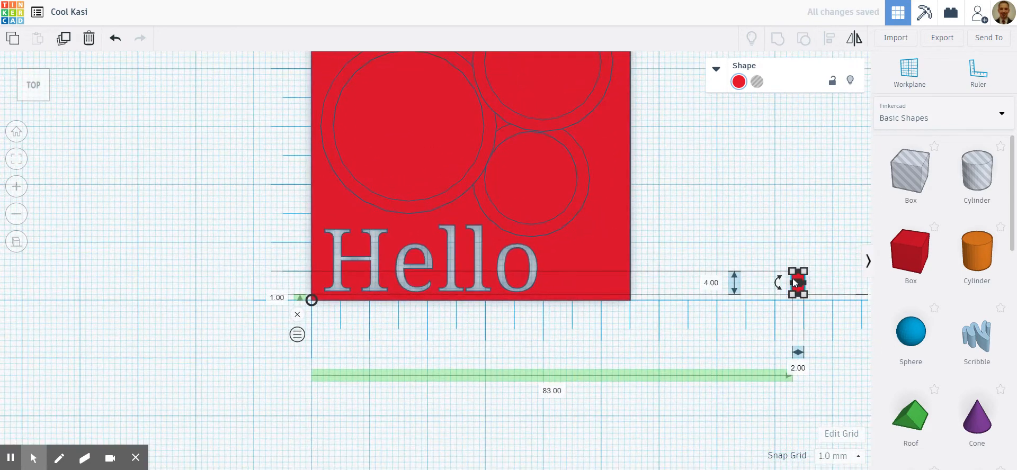
- Lengthen the small box to 17 mm and move it in front of the plate below the letter e
{"action": "left_click_drag", "start_coordinate": [799, 280], "coordinate": [461, 329]}
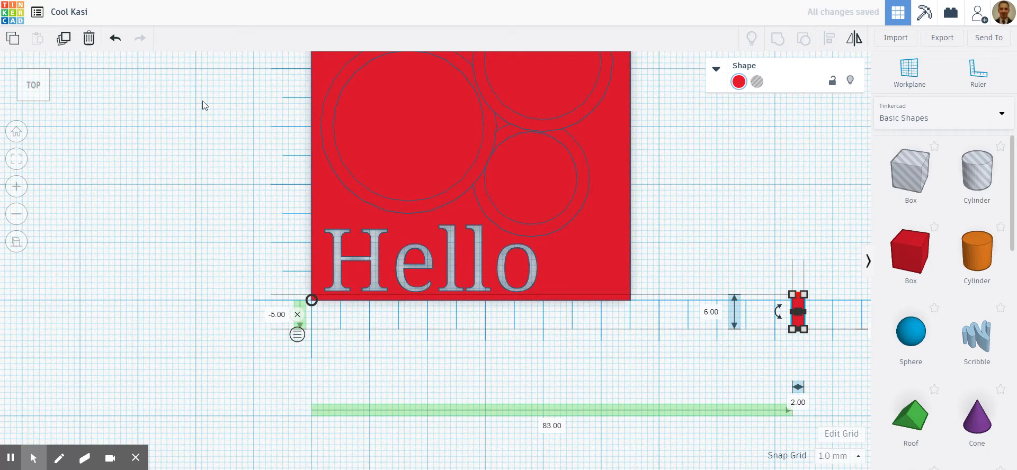
{"action": "left_click", "coordinate": [115, 37]}
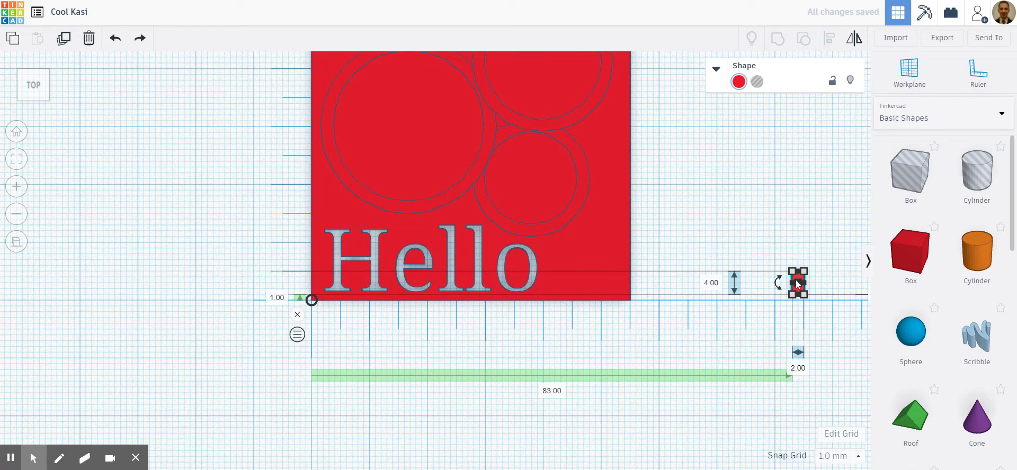
{"action": "left_click_drag", "start_coordinate": [798, 272], "coordinate": [767, 202]}
{"action": "left_click_drag", "start_coordinate": [797, 230], "coordinate": [428, 358]}
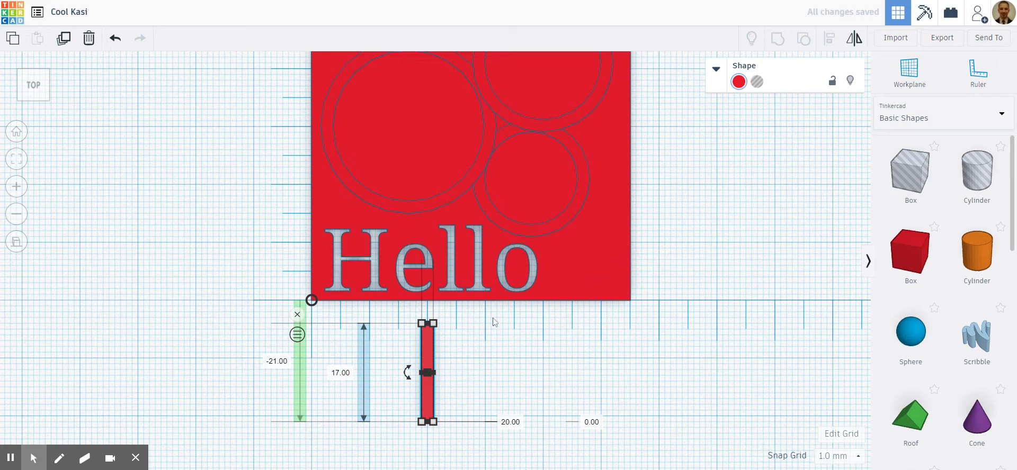
- Resize the box's base to 1 × 4 mm and set its solid colour to yellow
{"action": "left_click", "coordinate": [718, 80]}
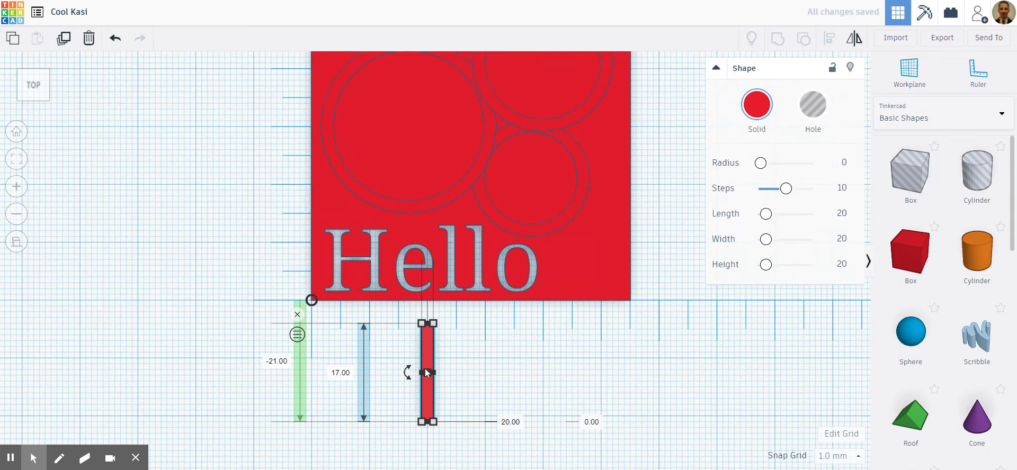
{"action": "left_click_drag", "start_coordinate": [421, 422], "coordinate": [431, 347]}
{"action": "scroll", "coordinate": [439, 407], "scroll_direction": "up", "scroll_amount": 5}
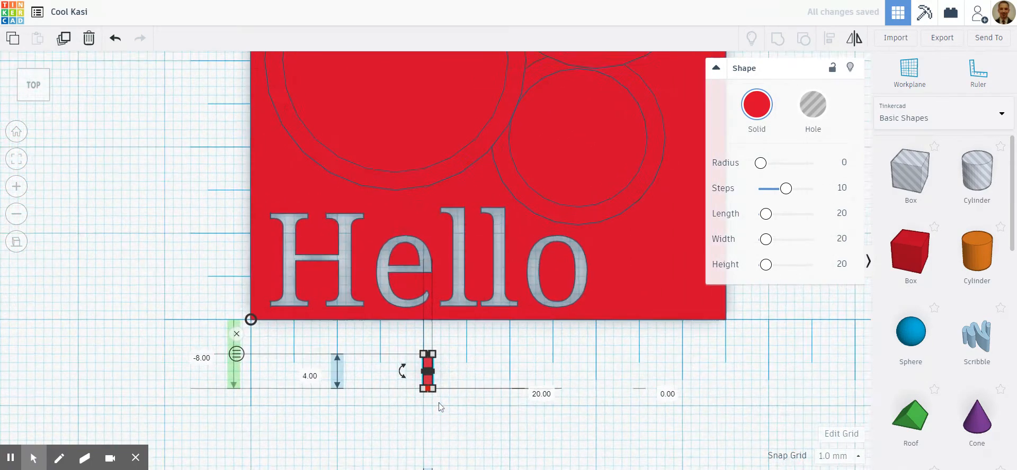
{"action": "scroll", "coordinate": [439, 407], "scroll_direction": "up", "scroll_amount": 2}
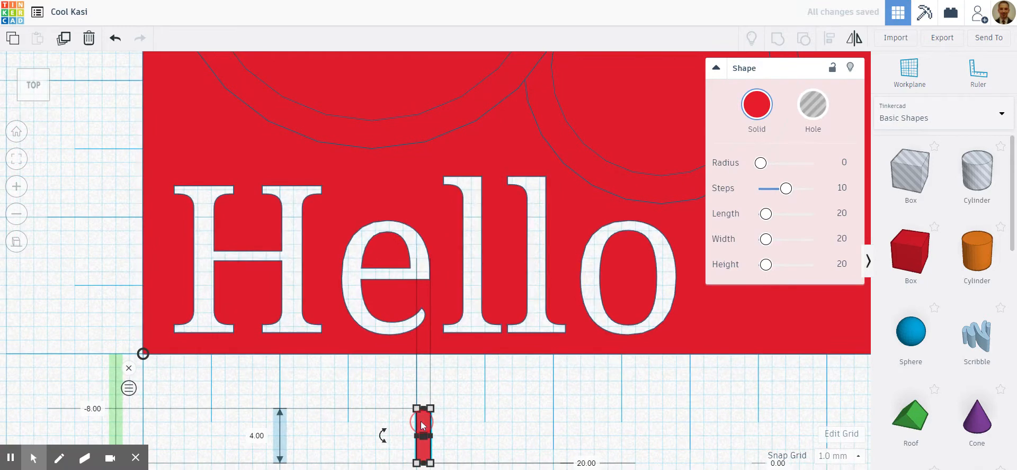
{"action": "left_click", "coordinate": [754, 110]}
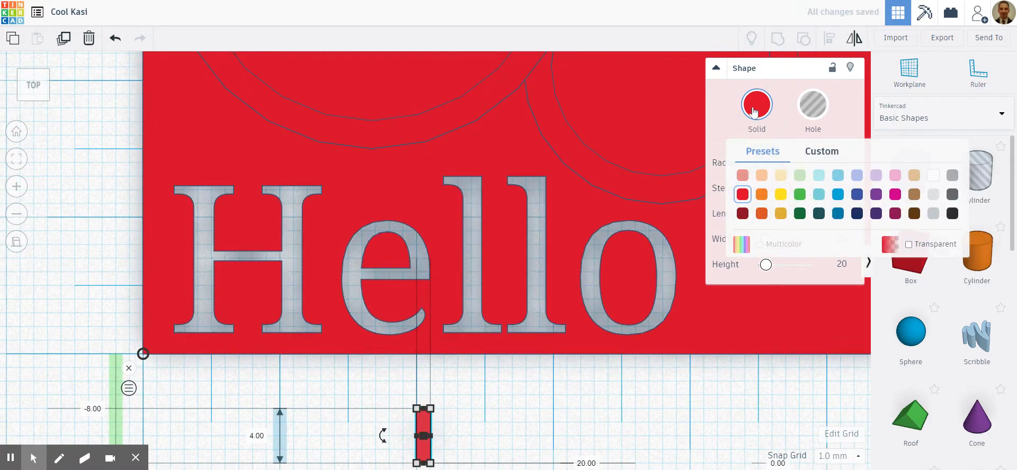
{"action": "left_click", "coordinate": [781, 195]}
{"action": "left_click", "coordinate": [492, 431]}
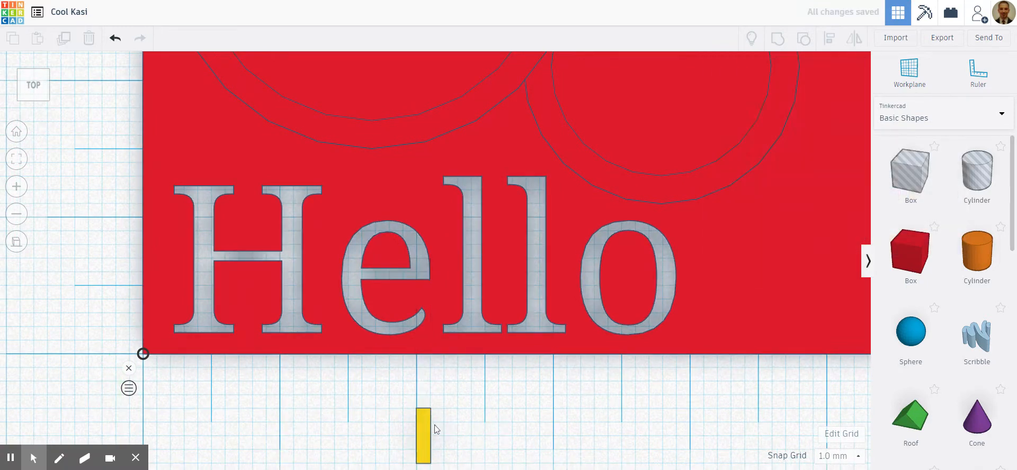
- Place the yellow box across the crossbar of the e, 17.5 mm across and 4 mm up from the ruler origin, using a 0.5 mm snap grid
{"action": "left_click_drag", "start_coordinate": [425, 429], "coordinate": [401, 286]}
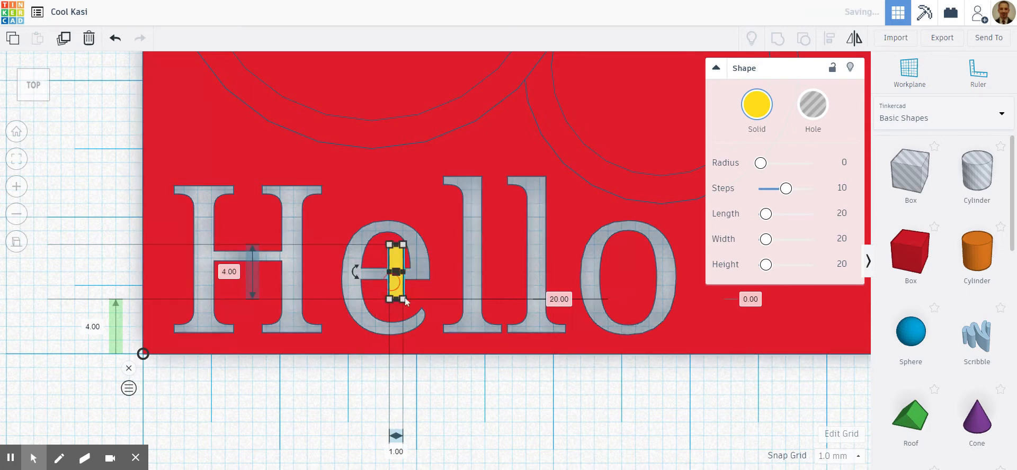
{"action": "left_click", "coordinate": [858, 457]}
{"action": "left_click", "coordinate": [844, 371]}
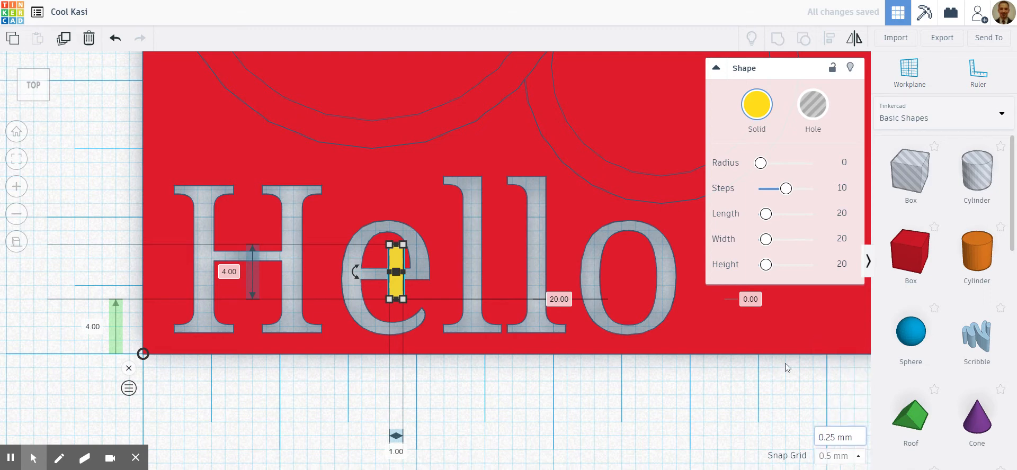
{"action": "left_click_drag", "start_coordinate": [399, 287], "coordinate": [388, 289]}
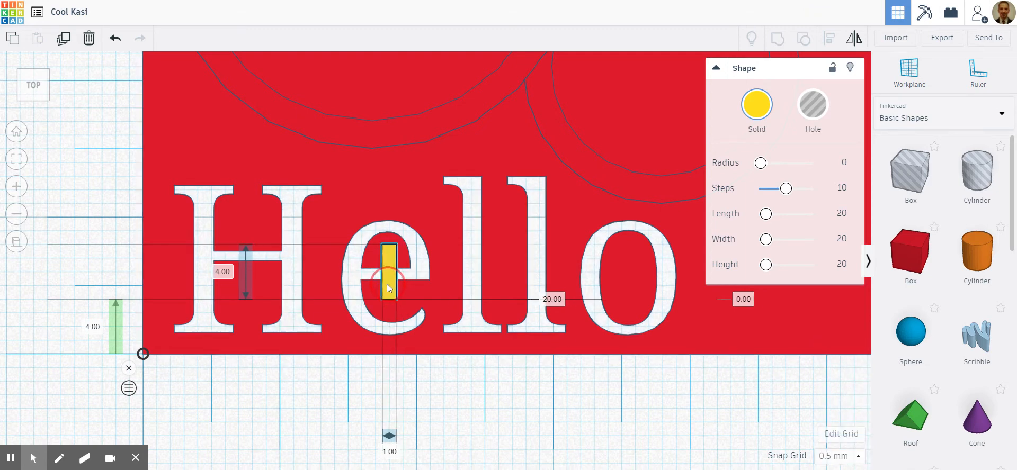
{"action": "left_click", "coordinate": [494, 402]}
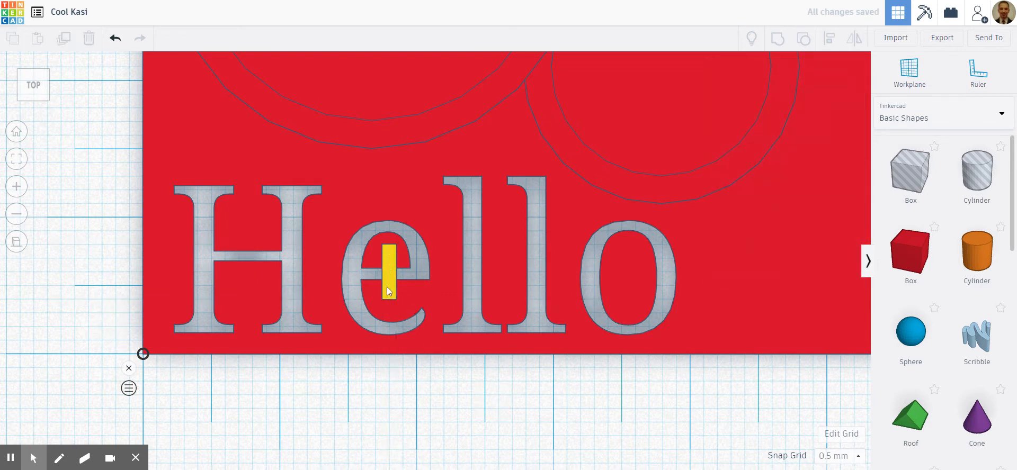
- In front view, lower the yellow box's height to 2 mm to match the plate's thickness
{"action": "scroll", "coordinate": [476, 359], "scroll_direction": "down", "scroll_amount": 5}
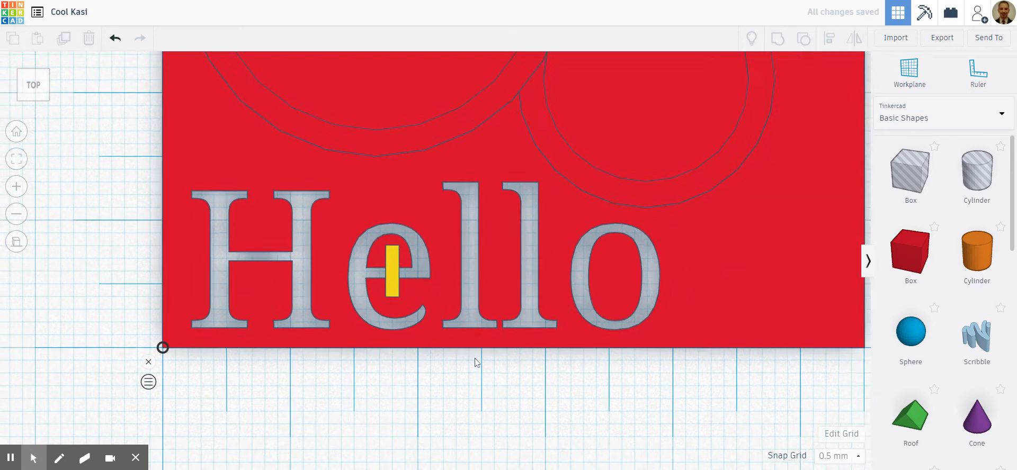
{"action": "right_click_drag", "start_coordinate": [491, 393], "coordinate": [559, 357]}
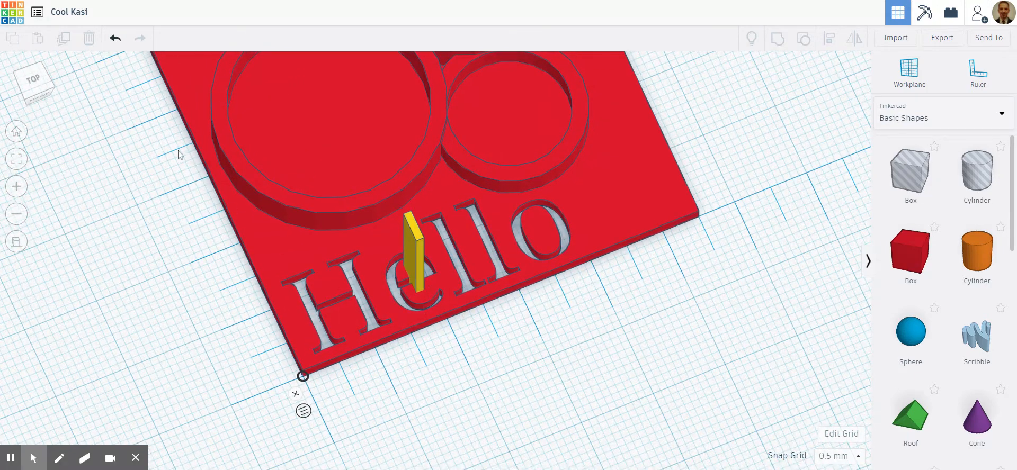
{"action": "left_click", "coordinate": [39, 101]}
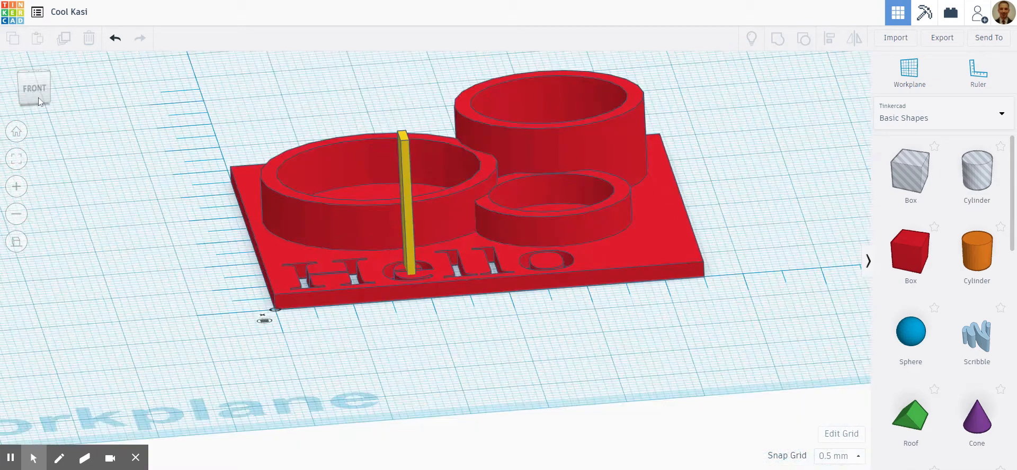
{"action": "left_click", "coordinate": [412, 149]}
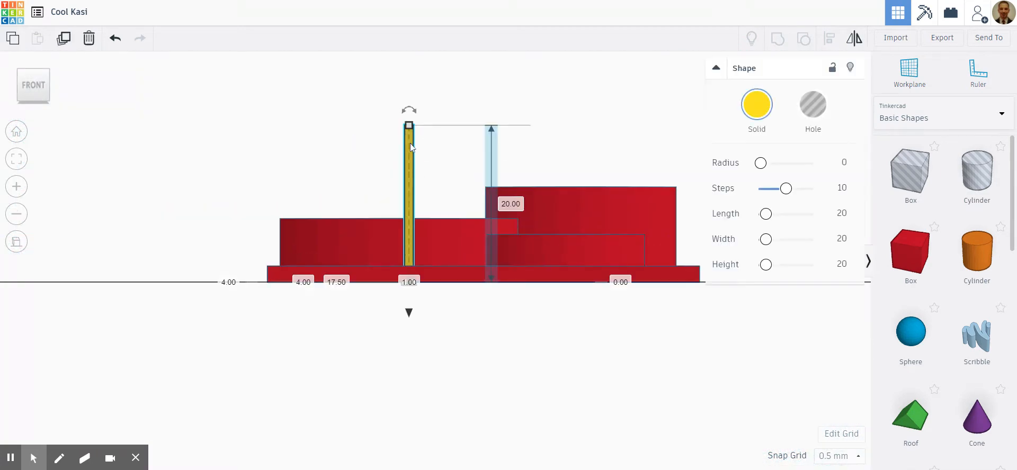
{"action": "left_click_drag", "start_coordinate": [409, 127], "coordinate": [411, 272]}
- Examine from several angles how the yellow bar bridges the inner part of the e to the plate
{"action": "right_click_drag", "start_coordinate": [414, 306], "coordinate": [641, 360]}
{"action": "scroll", "coordinate": [444, 285], "scroll_direction": "up", "scroll_amount": 3}
{"action": "scroll", "coordinate": [444, 285], "scroll_direction": "up", "scroll_amount": 5}
{"action": "right_click_drag", "start_coordinate": [700, 333], "coordinate": [627, 357]}
{"action": "scroll", "coordinate": [627, 357], "scroll_direction": "down", "scroll_amount": 10}
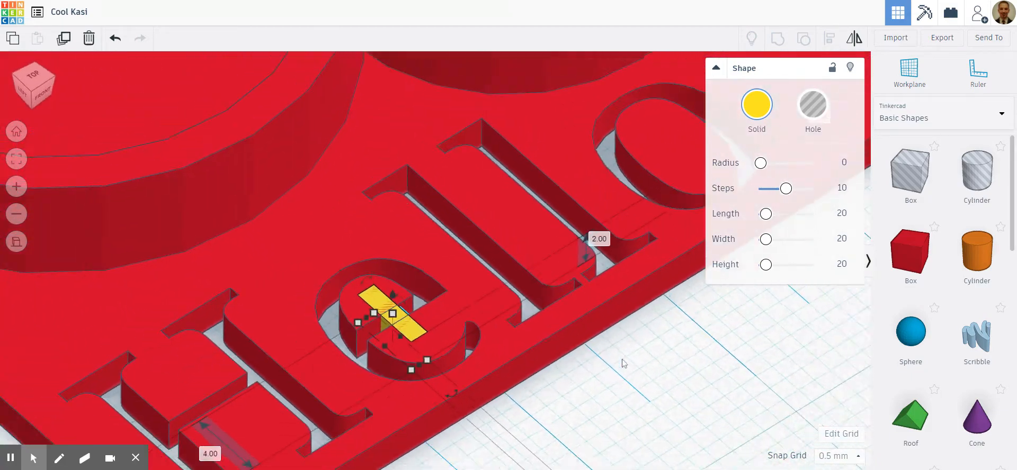
{"action": "scroll", "coordinate": [628, 360], "scroll_direction": "down", "scroll_amount": 3}
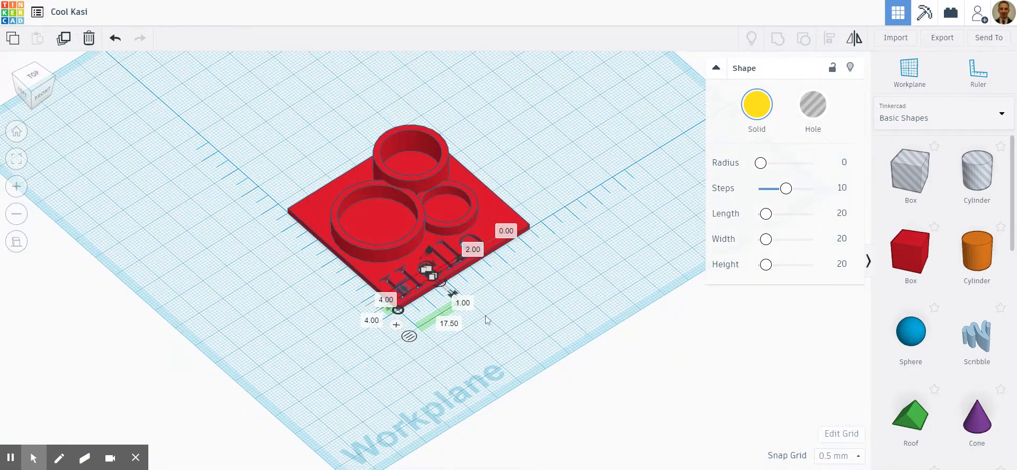
{"action": "scroll", "coordinate": [487, 320], "scroll_direction": "up", "scroll_amount": 8}
{"action": "right_click_drag", "start_coordinate": [562, 313], "coordinate": [521, 317]}
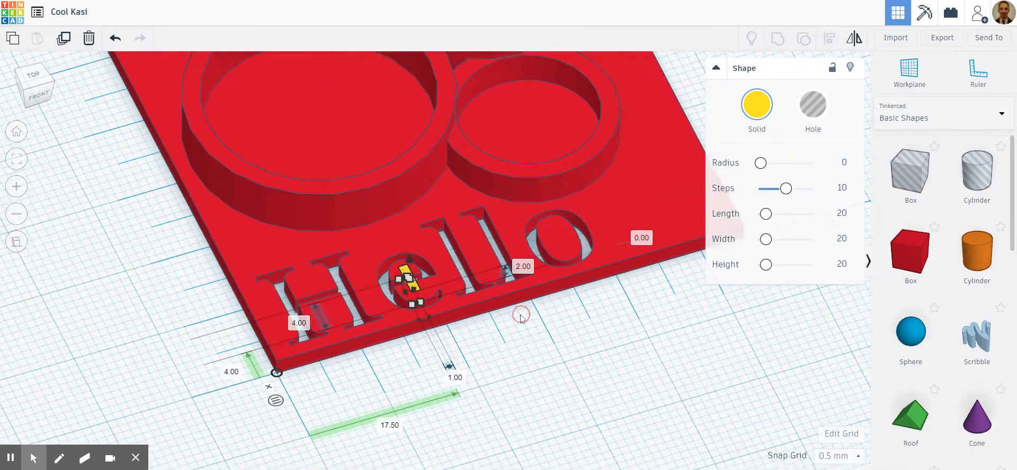
- Group the yellow bar with the plate into one solid shape
{"action": "left_click_drag", "start_coordinate": [82, 213], "coordinate": [582, 366]}
{"action": "left_click", "coordinate": [775, 40]}
{"action": "left_click", "coordinate": [655, 389]}
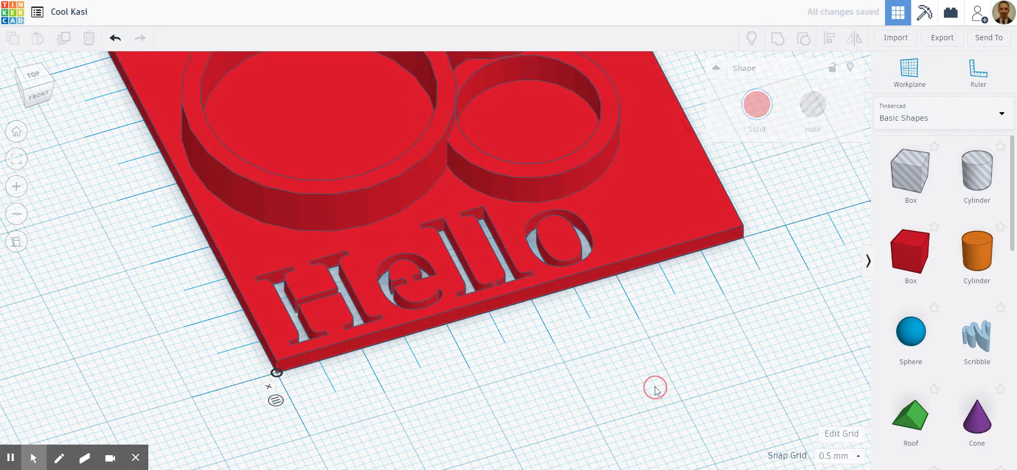
{"action": "scroll", "coordinate": [650, 382], "scroll_direction": "down", "scroll_amount": 2}
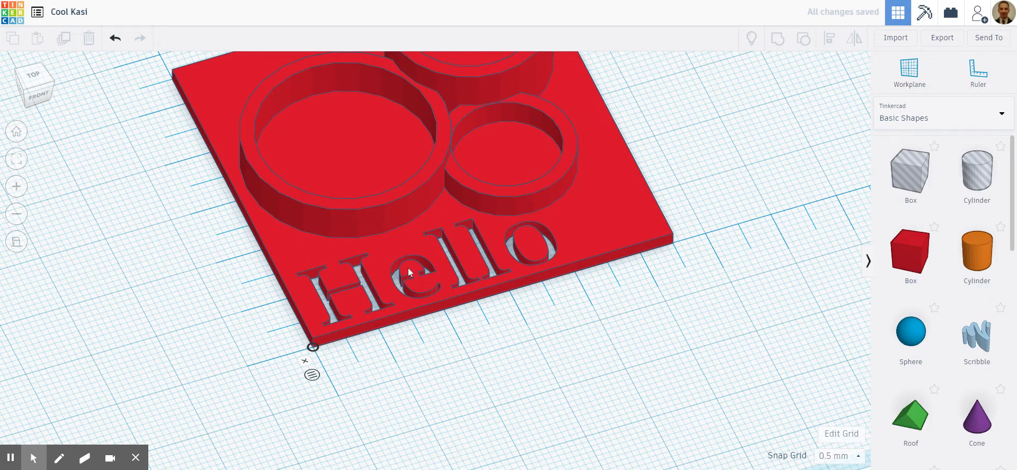
- In top view, place a 20 mm orange cylinder inside the largest tube, 7 mm across and 19.5 mm up from the ruler origin
{"action": "scroll", "coordinate": [468, 314], "scroll_direction": "down", "scroll_amount": 3}
{"action": "right_click_drag", "start_coordinate": [625, 300], "coordinate": [568, 334]}
{"action": "scroll", "coordinate": [589, 325], "scroll_direction": "down", "scroll_amount": 2}
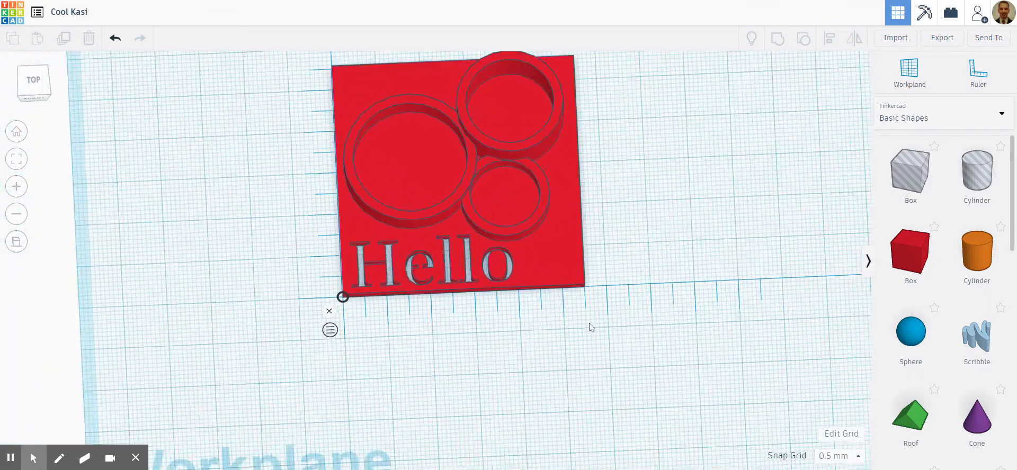
{"action": "left_click", "coordinate": [43, 84]}
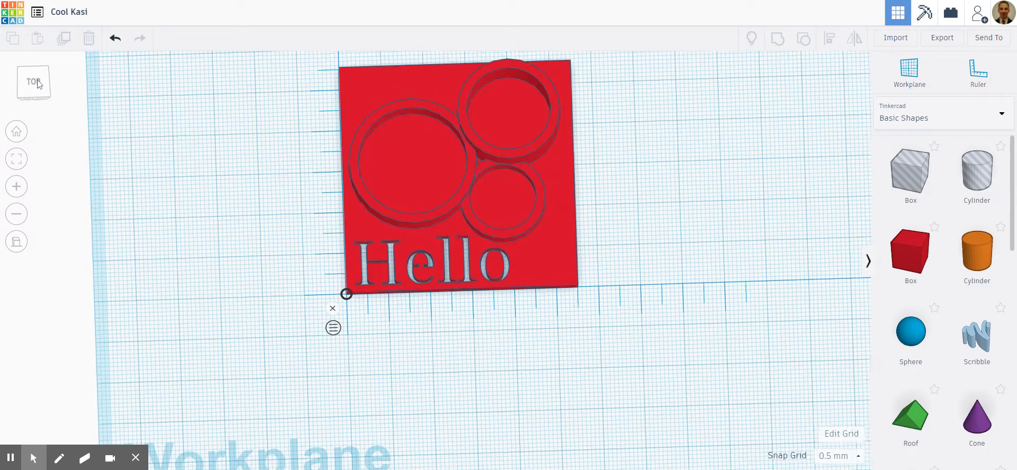
{"action": "scroll", "coordinate": [403, 177], "scroll_direction": "up", "scroll_amount": 3}
{"action": "scroll", "coordinate": [429, 145], "scroll_direction": "down", "scroll_amount": 4}
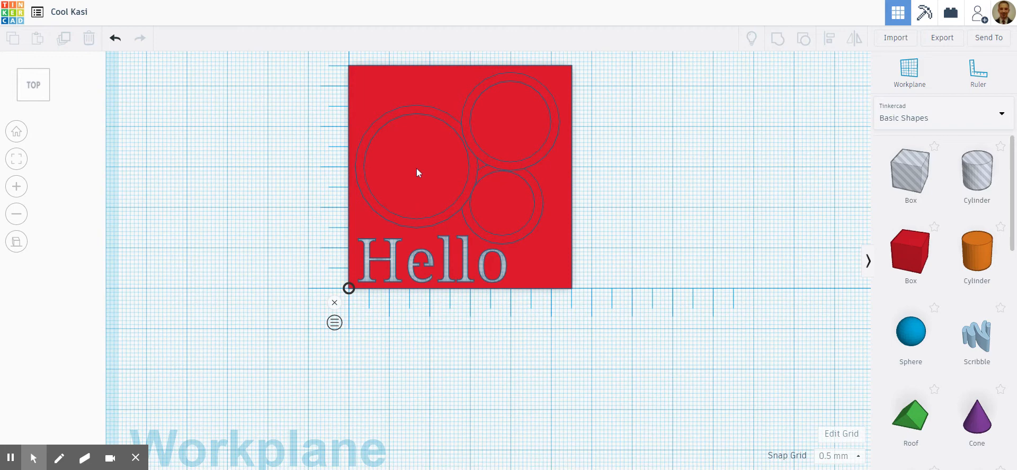
{"action": "scroll", "coordinate": [420, 169], "scroll_direction": "up", "scroll_amount": 2}
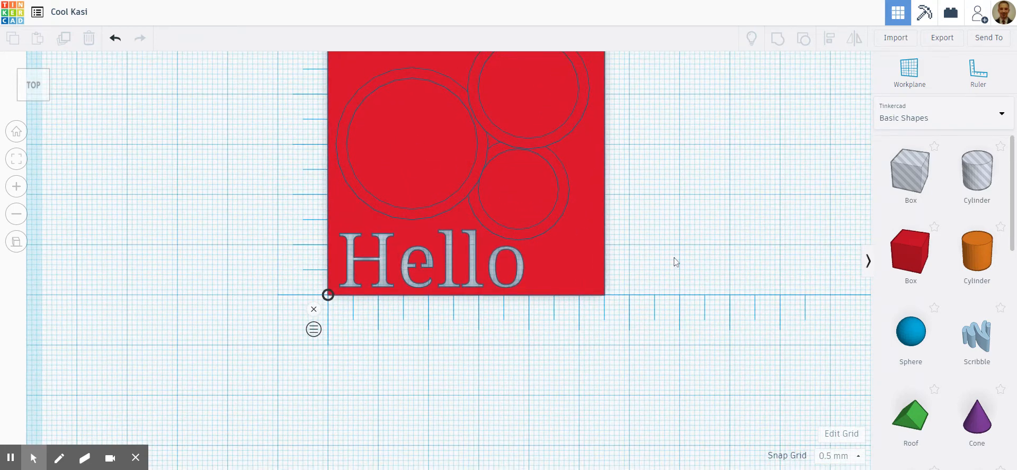
{"action": "scroll", "coordinate": [672, 261], "scroll_direction": "down", "scroll_amount": 2}
{"action": "left_click_drag", "start_coordinate": [976, 252], "coordinate": [413, 188]}
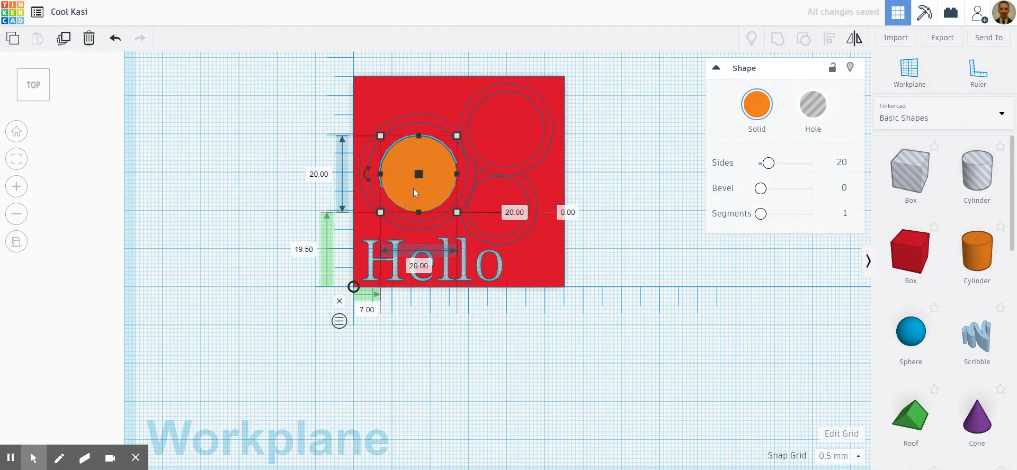
- Enlarge the orange cylinder to about 23 mm across and centre it inside the largest tube
{"action": "left_click_drag", "start_coordinate": [458, 216], "coordinate": [491, 240]}
{"action": "left_click_drag", "start_coordinate": [465, 209], "coordinate": [452, 190]}
{"action": "left_click_drag", "start_coordinate": [479, 230], "coordinate": [462, 217]}
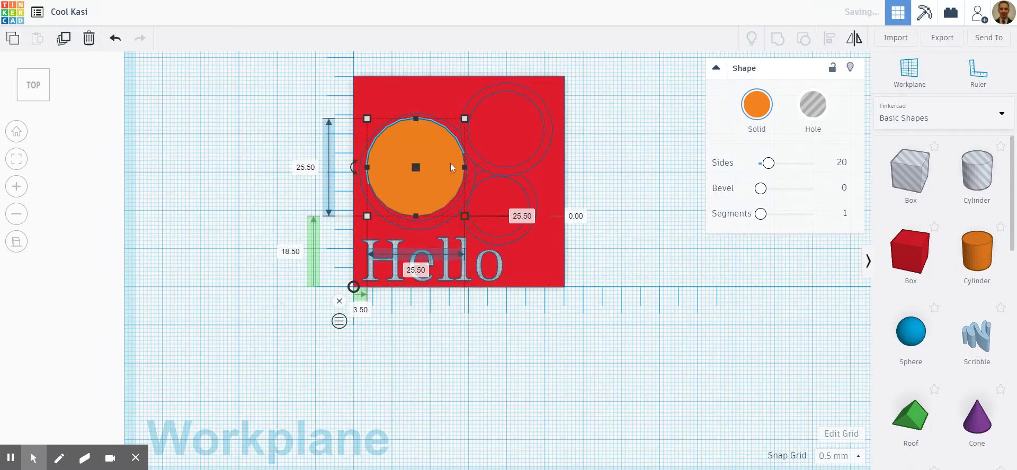
{"action": "left_click_drag", "start_coordinate": [466, 124], "coordinate": [461, 130]}
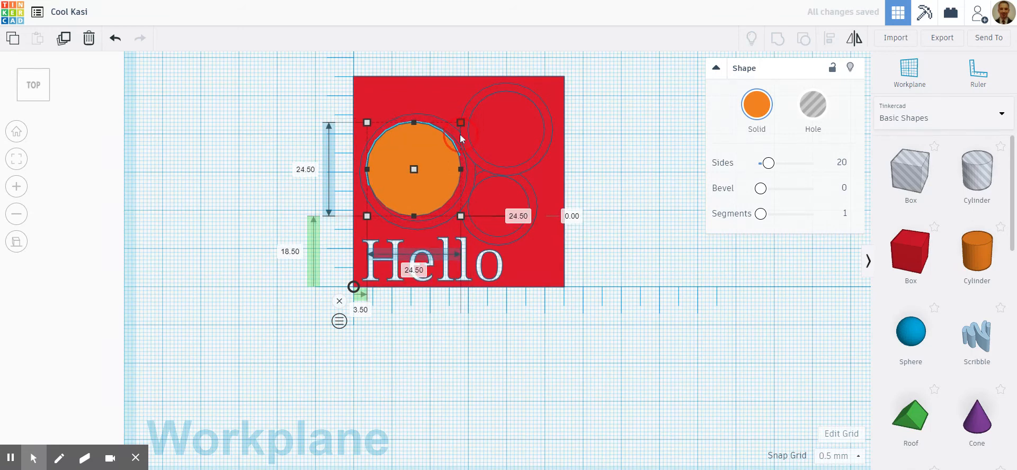
{"action": "left_click", "coordinate": [437, 161]}
{"action": "left_click_drag", "start_coordinate": [437, 161], "coordinate": [436, 157]}
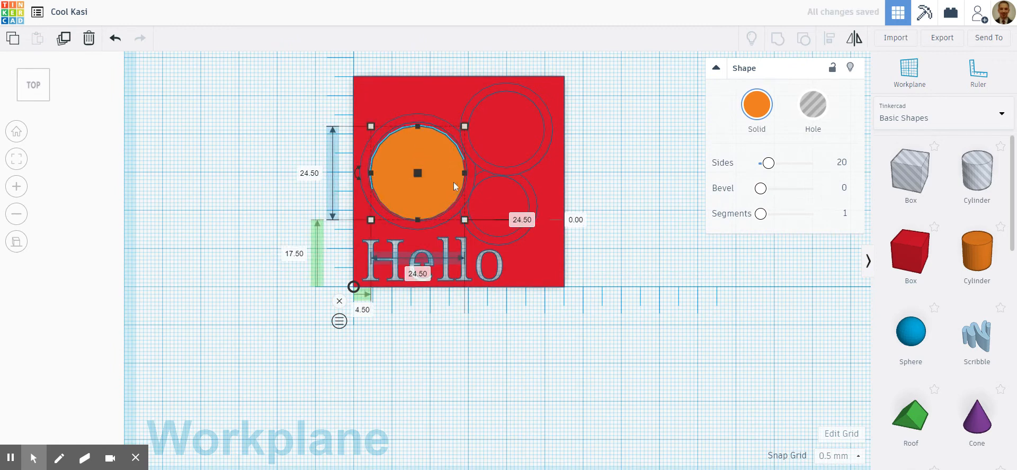
{"action": "left_click_drag", "start_coordinate": [463, 218], "coordinate": [458, 211]}
{"action": "left_click_drag", "start_coordinate": [433, 176], "coordinate": [437, 180]}
- Stretch the cylinder to 25.5 × 25.5 mm within the largest tube, 4 mm across and 17.5 mm up from the ruler origin
{"action": "scroll", "coordinate": [428, 169], "scroll_direction": "up", "scroll_amount": 3}
{"action": "scroll", "coordinate": [430, 167], "scroll_direction": "down", "scroll_amount": 3}
{"action": "scroll", "coordinate": [475, 108], "scroll_direction": "down", "scroll_amount": 1}
{"action": "left_click", "coordinate": [16, 159]}
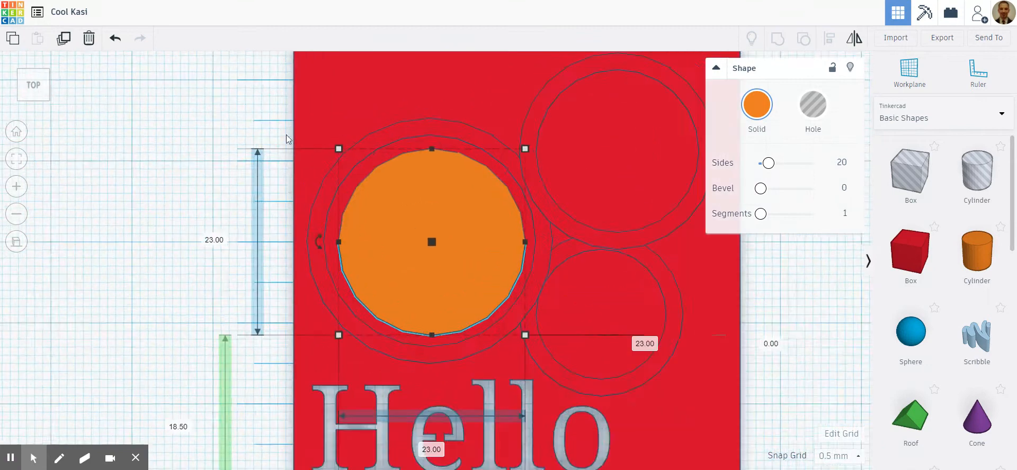
{"action": "left_click_drag", "start_coordinate": [429, 157], "coordinate": [432, 143]}
{"action": "left_click_drag", "start_coordinate": [332, 254], "coordinate": [324, 259]}
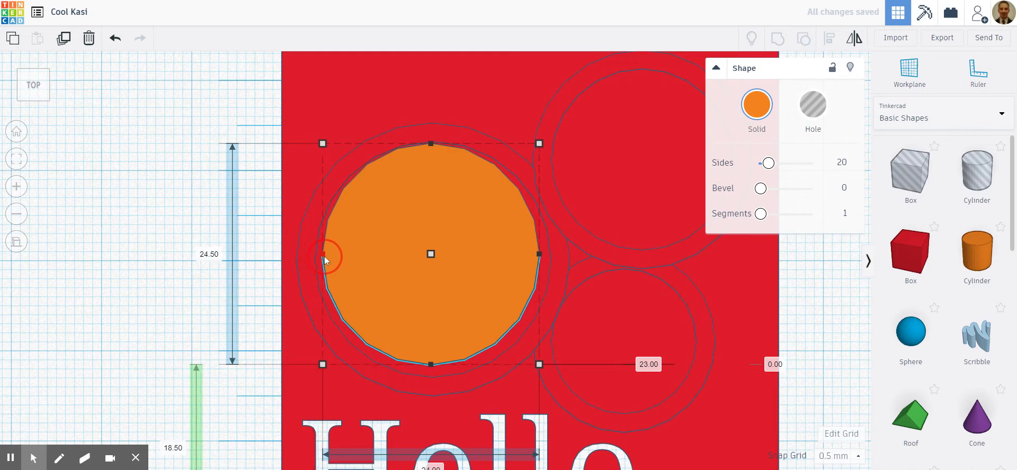
{"action": "left_click_drag", "start_coordinate": [540, 259], "coordinate": [547, 254]}
{"action": "left_click_drag", "start_coordinate": [436, 366], "coordinate": [437, 373]}
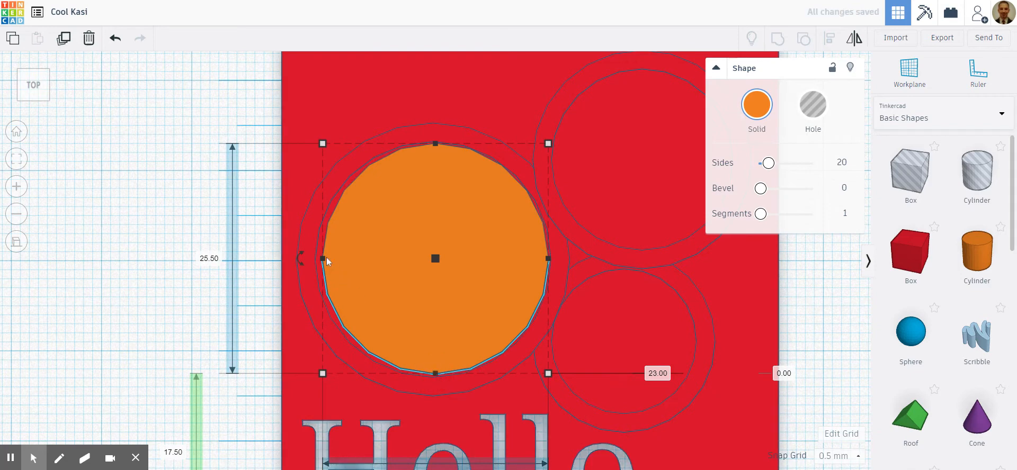
{"action": "left_click_drag", "start_coordinate": [323, 259], "coordinate": [318, 258]}
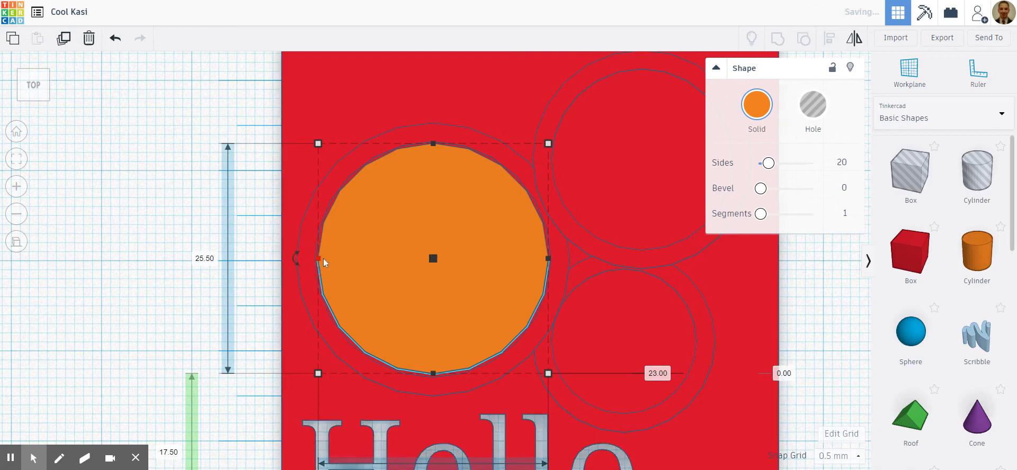
- Turn the cylinder into a hole and lower its base to 11.5 mm below the workplane so it passes through the plate
{"action": "scroll", "coordinate": [433, 261], "scroll_direction": "down", "scroll_amount": 5}
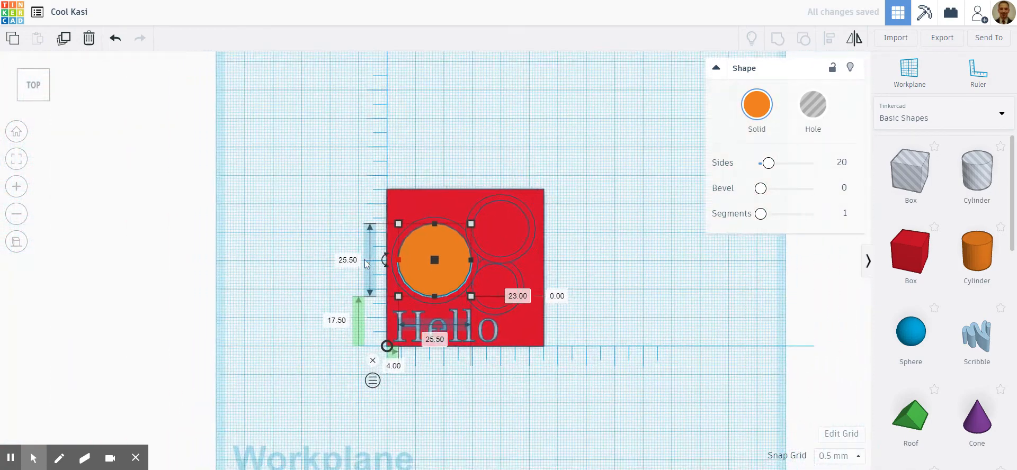
{"action": "left_click", "coordinate": [482, 407]}
{"action": "right_click_drag", "start_coordinate": [482, 407], "coordinate": [563, 343]}
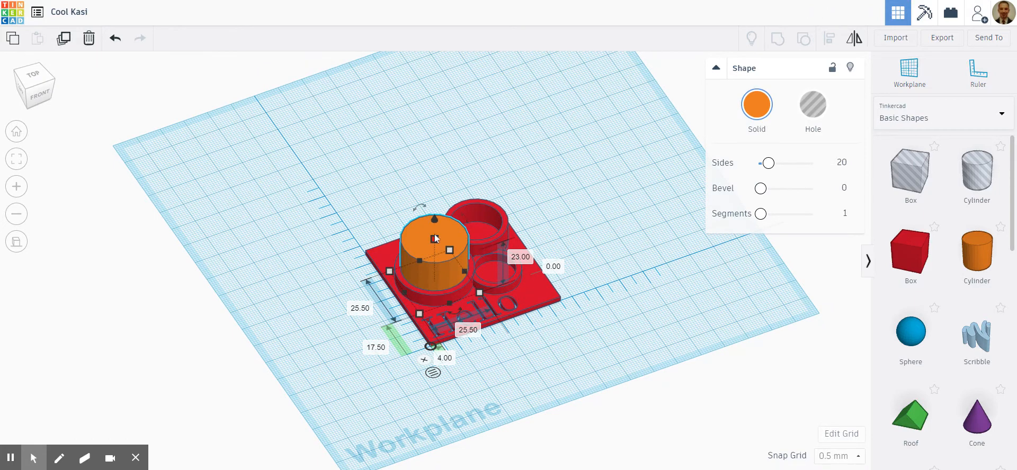
{"action": "left_click", "coordinate": [827, 109]}
{"action": "left_click_drag", "start_coordinate": [435, 222], "coordinate": [433, 240]}
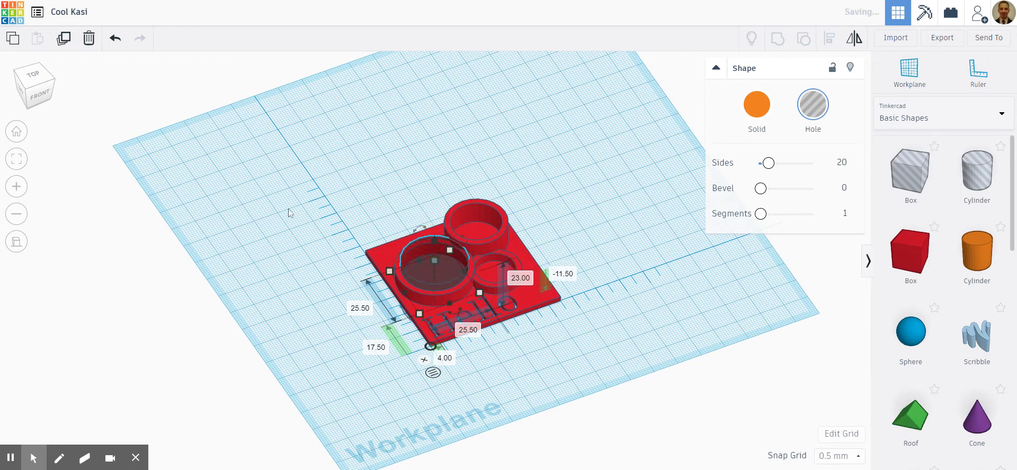
- Group the cylinder hole with the red model to cut a round opening through the plate inside the largest tube
{"action": "left_click", "coordinate": [46, 97]}
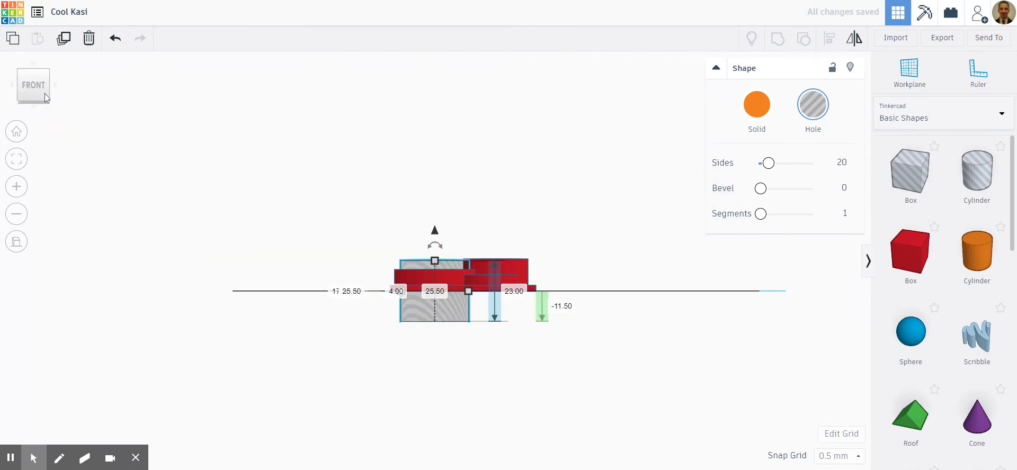
{"action": "left_click_drag", "start_coordinate": [288, 197], "coordinate": [637, 363]}
{"action": "left_click", "coordinate": [777, 38]}
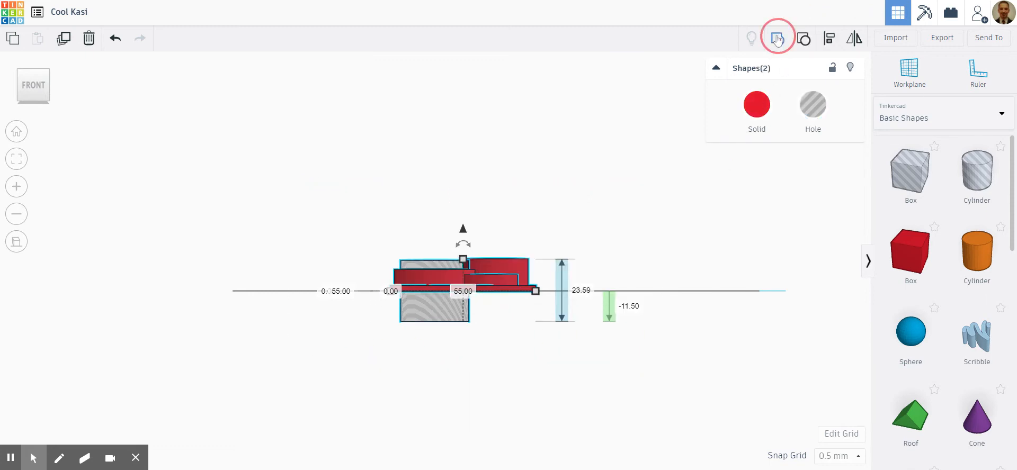
{"action": "left_click", "coordinate": [566, 177]}
{"action": "right_click_drag", "start_coordinate": [544, 177], "coordinate": [642, 248]}
{"action": "scroll", "coordinate": [467, 207], "scroll_direction": "up", "scroll_amount": 4}
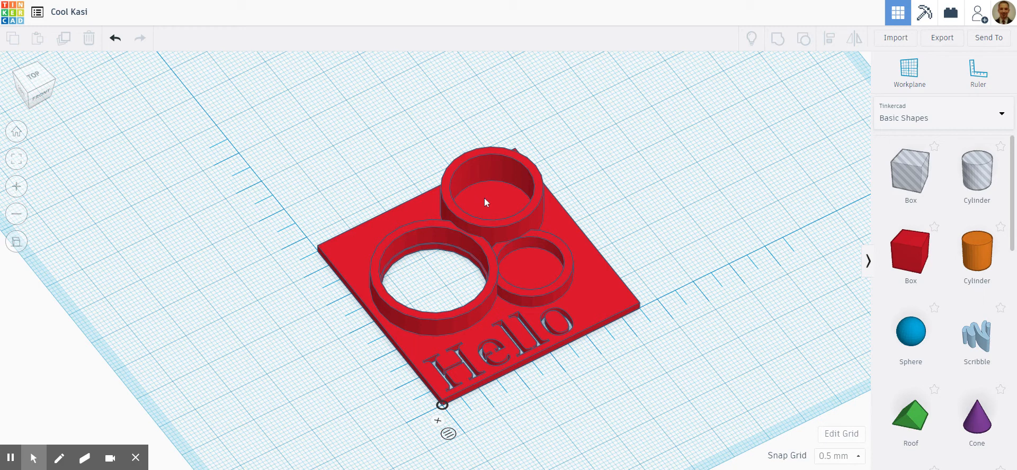
- In top view, add a 20 mm box beside the plate and colour it yellow
{"action": "right_click_drag", "start_coordinate": [656, 365], "coordinate": [555, 370]}
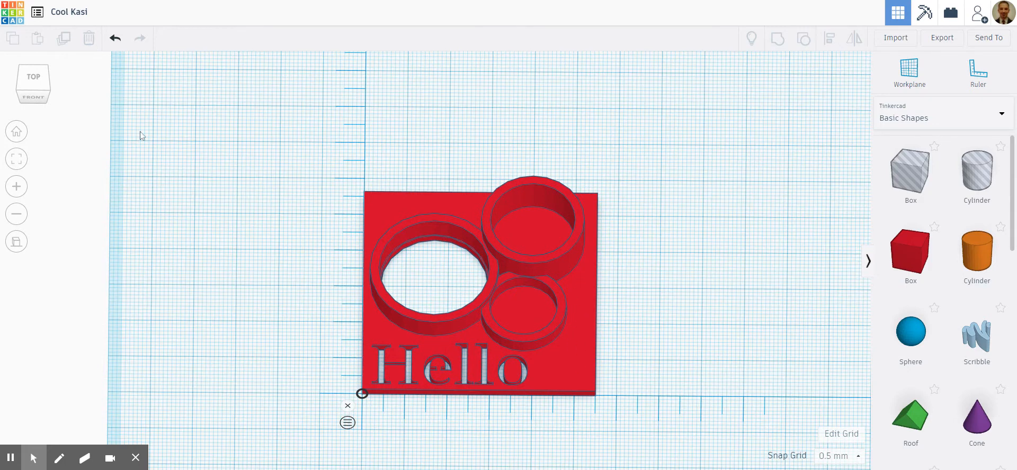
{"action": "left_click", "coordinate": [33, 79]}
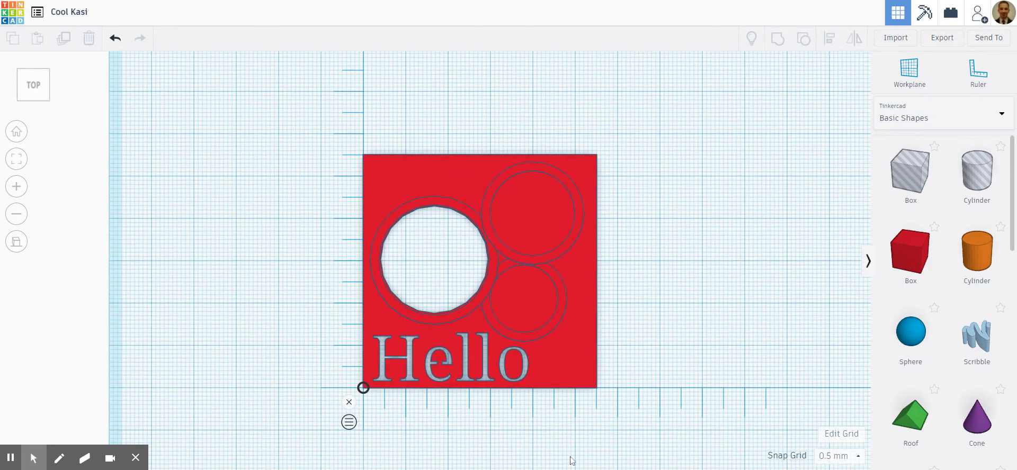
{"action": "scroll", "coordinate": [570, 461], "scroll_direction": "up", "scroll_amount": 3}
{"action": "scroll", "coordinate": [570, 461], "scroll_direction": "down", "scroll_amount": 2}
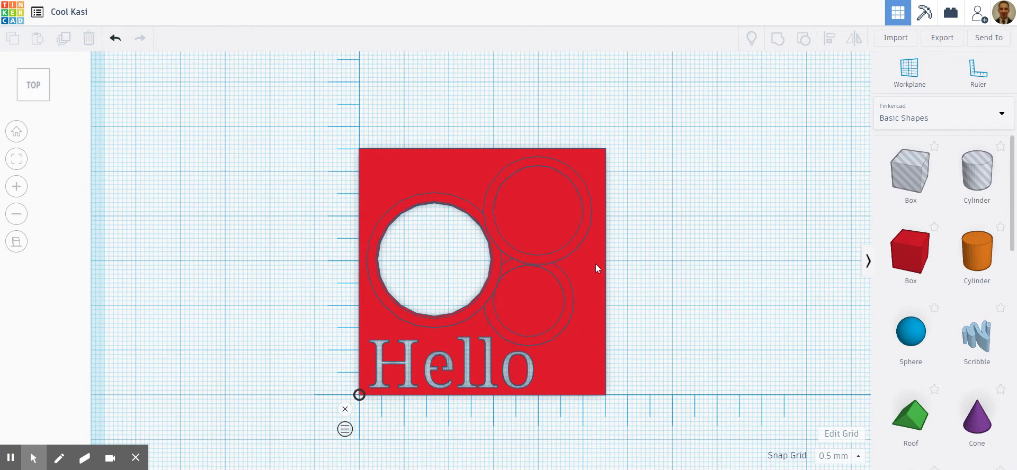
{"action": "scroll", "coordinate": [594, 361], "scroll_direction": "up", "scroll_amount": 2}
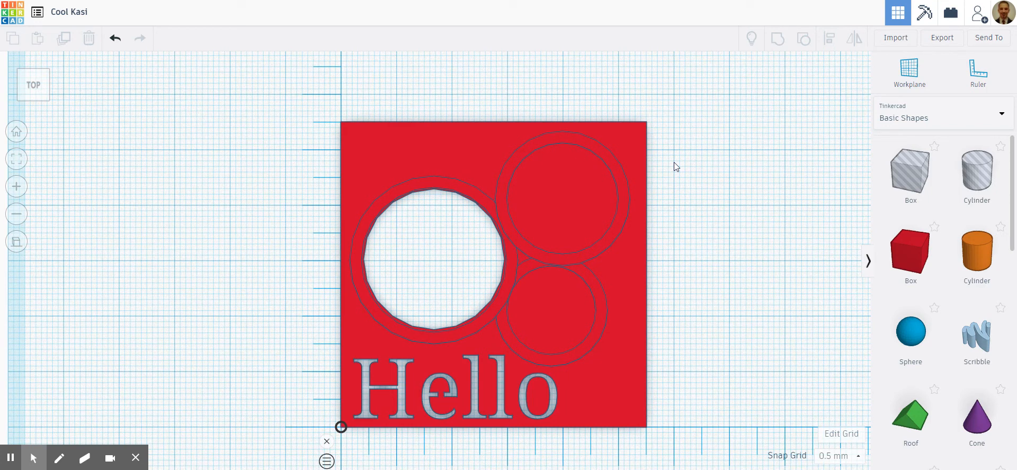
{"action": "left_click_drag", "start_coordinate": [910, 250], "coordinate": [735, 148]}
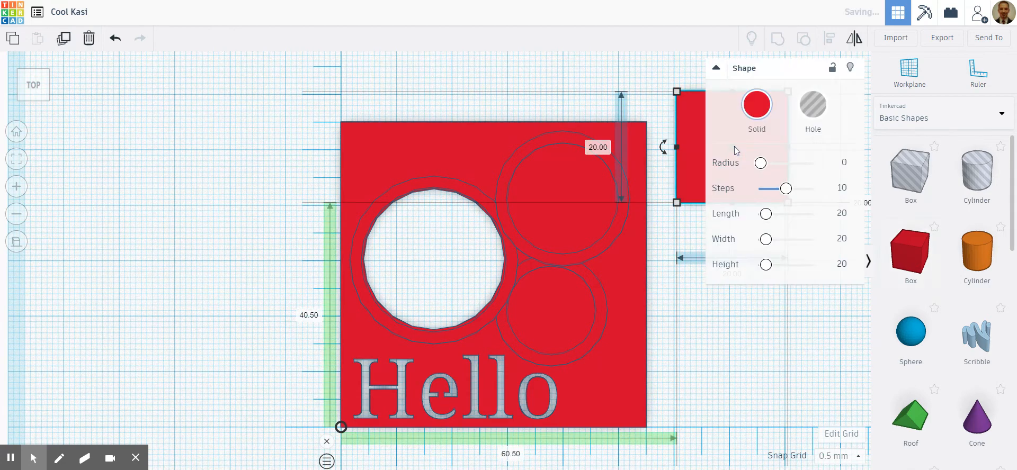
{"action": "left_click", "coordinate": [755, 103]}
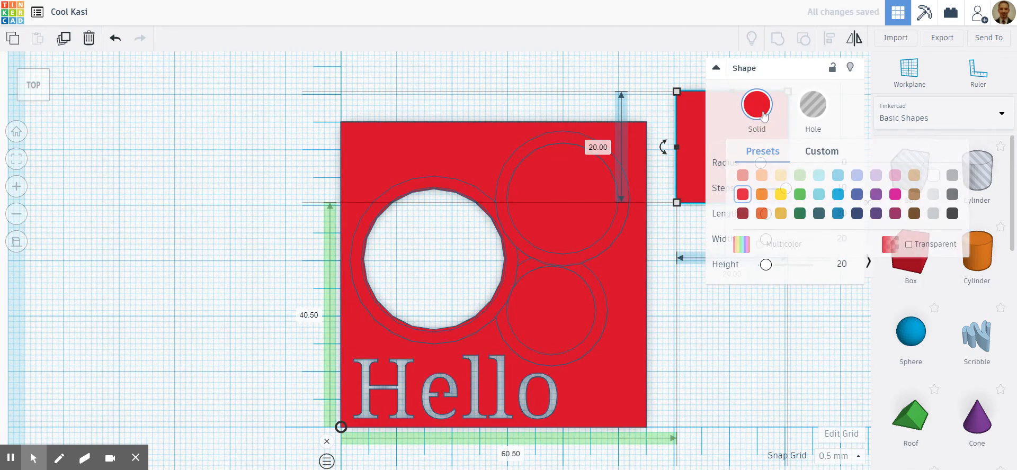
{"action": "left_click", "coordinate": [780, 195]}
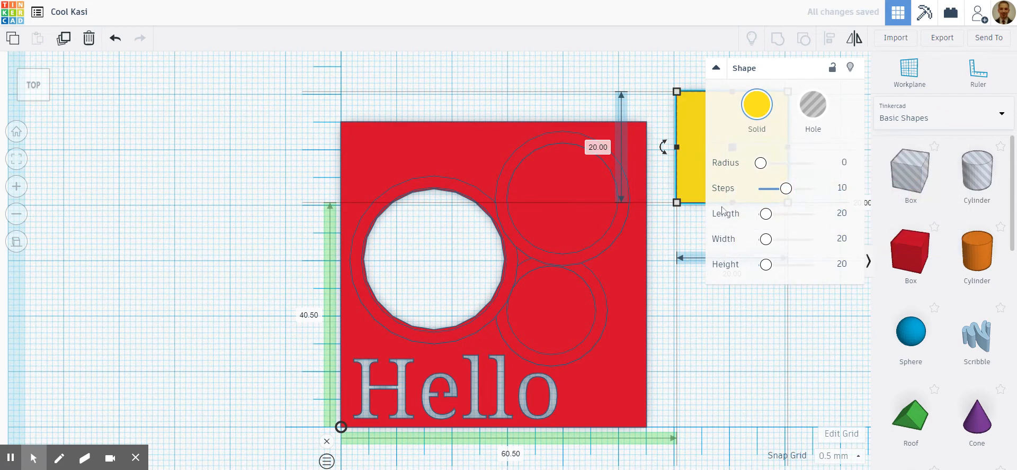
- Reshape the yellow box into a bar about 17.8 mm long and 2 mm deep beside the plate
{"action": "left_click_drag", "start_coordinate": [678, 204], "coordinate": [684, 136]}
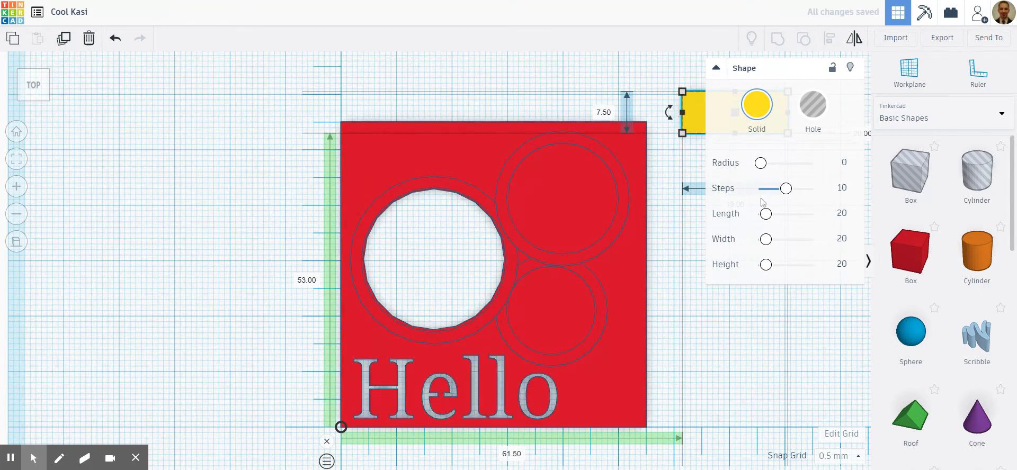
{"action": "left_click", "coordinate": [842, 240]}
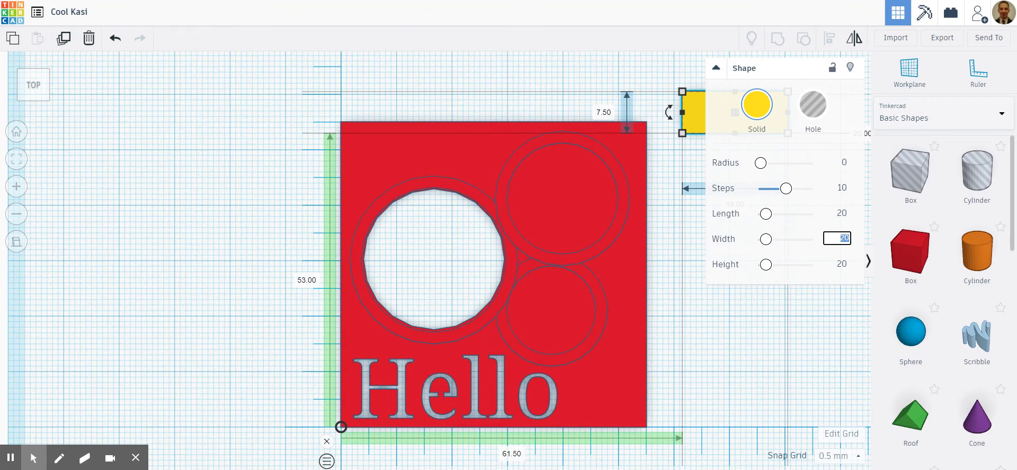
{"action": "key", "text": "Return"}
{"action": "left_click", "coordinate": [716, 68]}
{"action": "left_click_drag", "start_coordinate": [756, 112], "coordinate": [747, 167]}
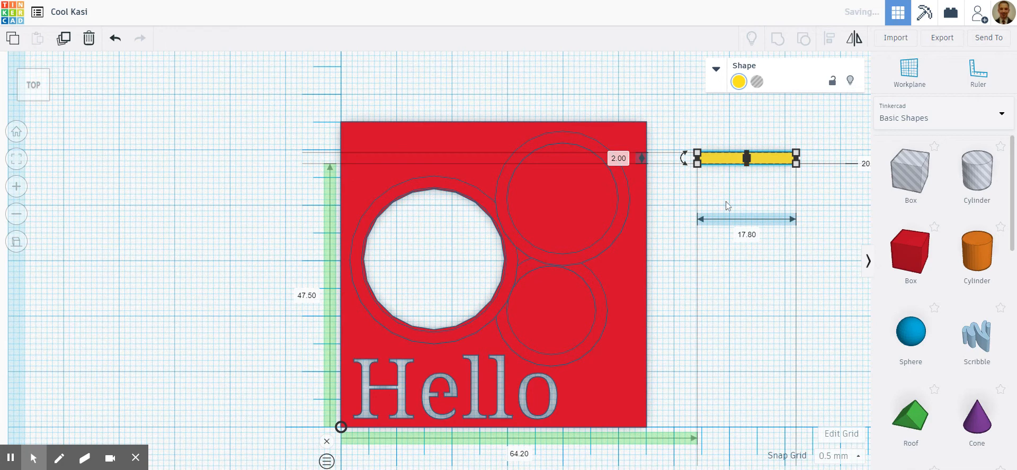
- Move the yellow bar above the largest tube, 2.5 mm across and 49.5 mm up from the ruler origin, and lengthen it to 25.5 mm
{"action": "left_click_drag", "start_coordinate": [723, 160], "coordinate": [379, 147]}
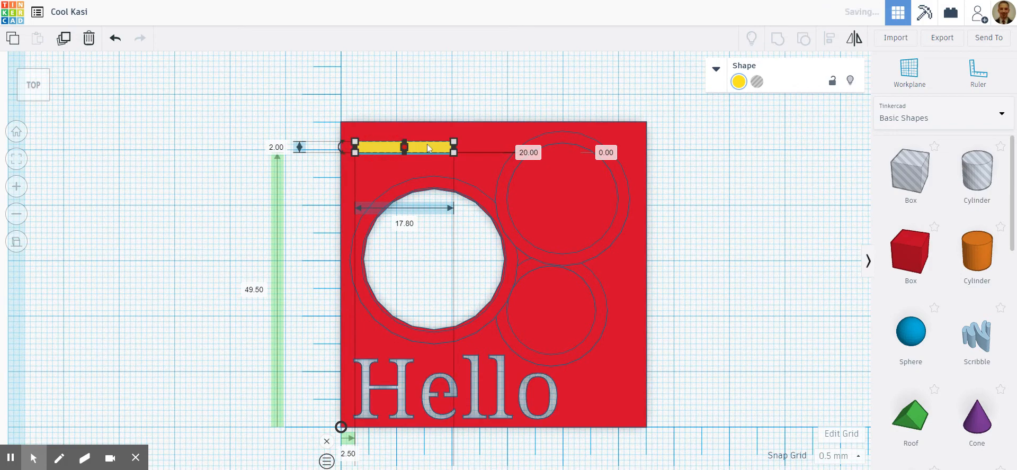
{"action": "left_click_drag", "start_coordinate": [454, 151], "coordinate": [497, 151]}
{"action": "left_click", "coordinate": [719, 251]}
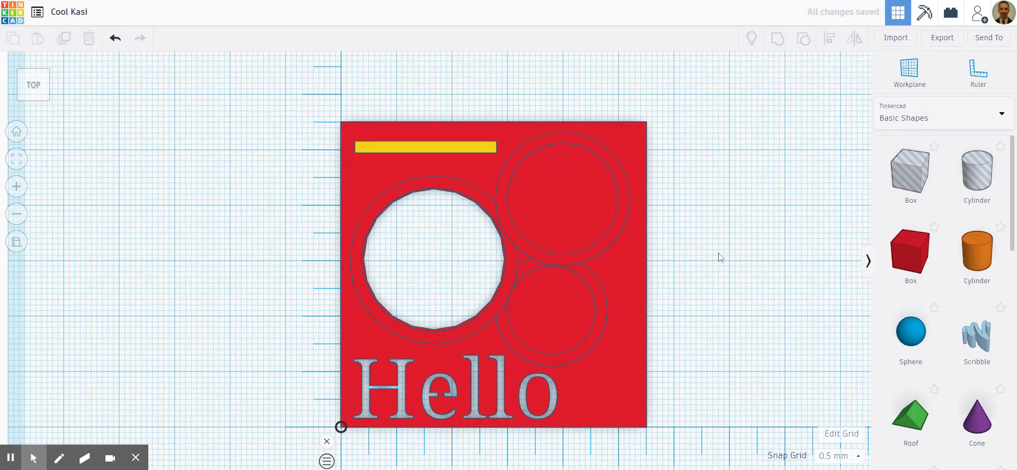
- Lower the yellow bar's base to 8 mm below the workplane so it passes through the plate
{"action": "right_click_drag", "start_coordinate": [722, 275], "coordinate": [806, 216]}
{"action": "left_click", "coordinate": [361, 186]}
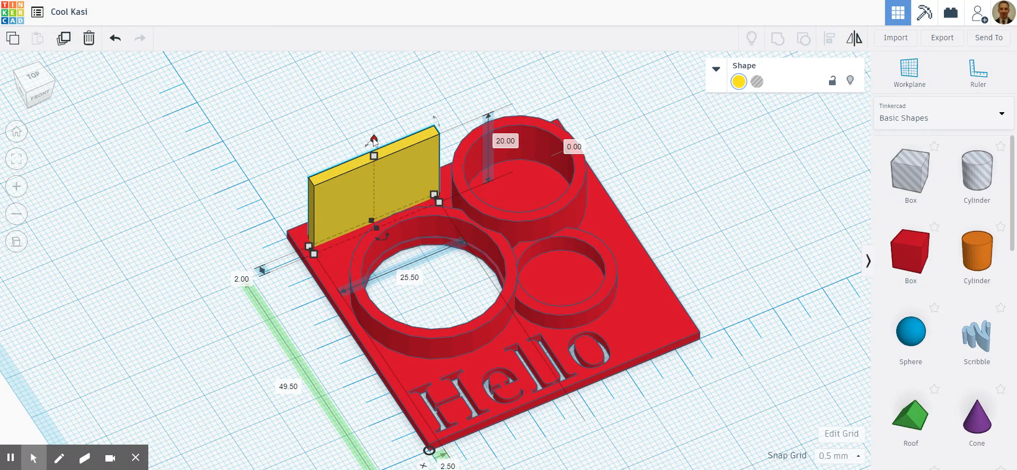
{"action": "left_click_drag", "start_coordinate": [374, 139], "coordinate": [366, 175]}
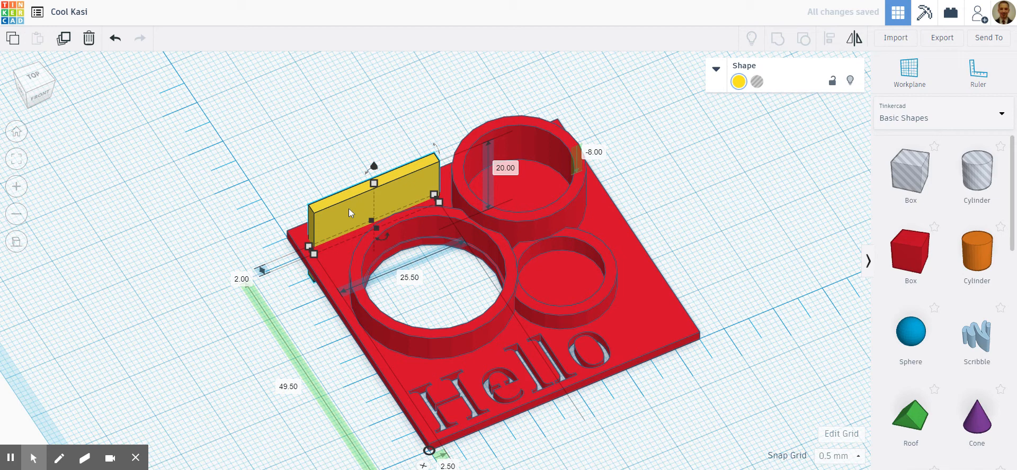
- Turn the bar into a hole and group it with the red model to cut a slot through the plate
{"action": "left_click", "coordinate": [757, 82]}
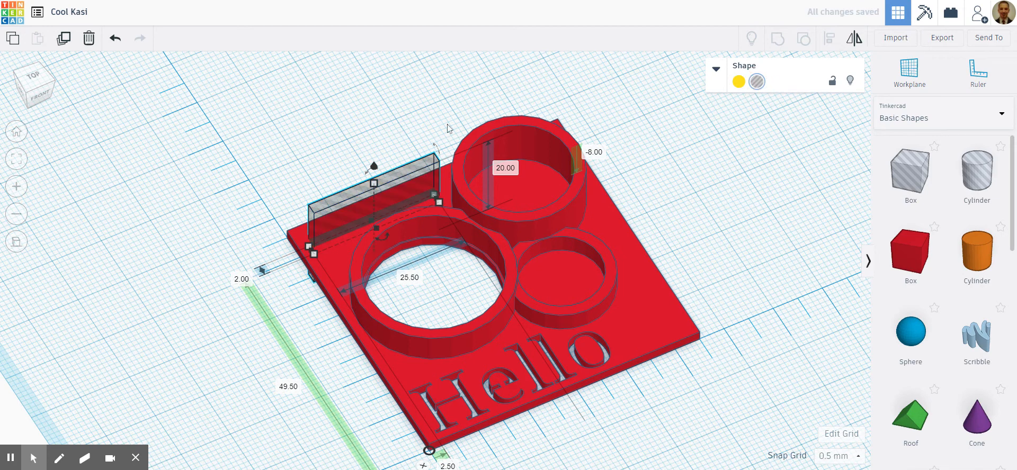
{"action": "left_click_drag", "start_coordinate": [125, 80], "coordinate": [745, 459]}
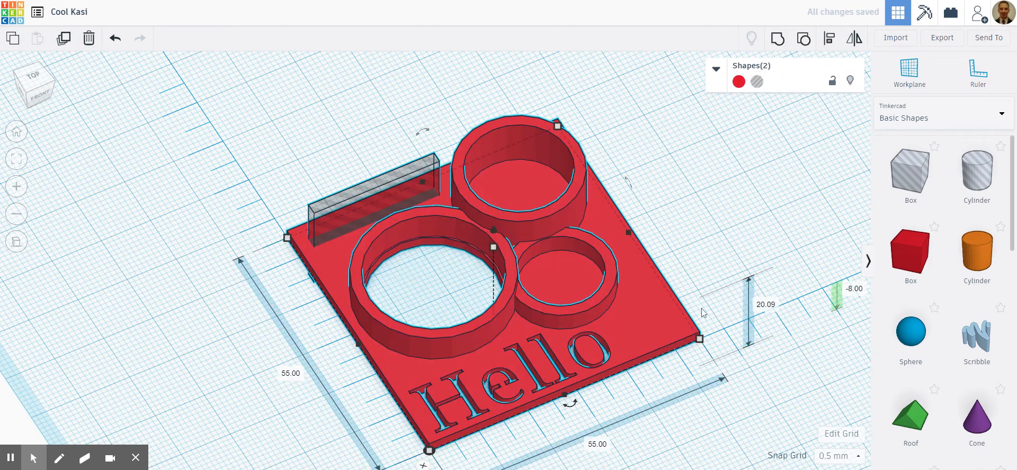
{"action": "left_click", "coordinate": [777, 38]}
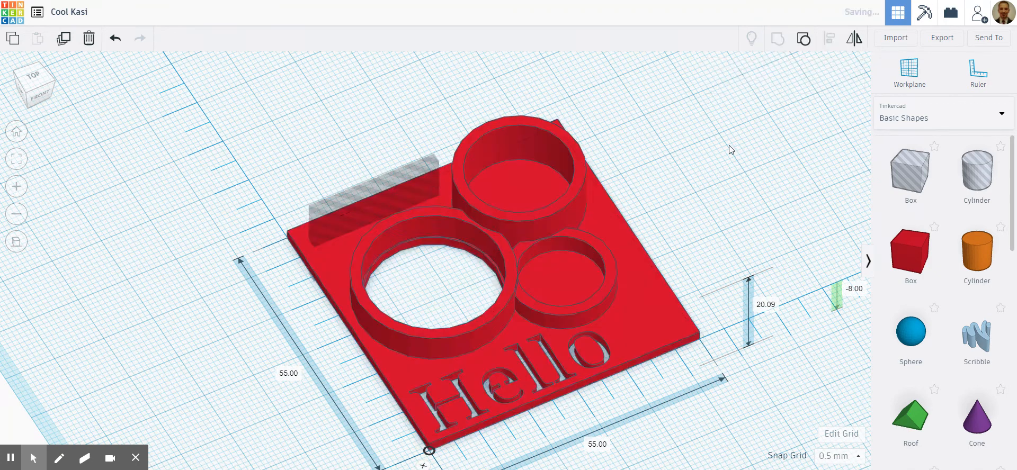
- View the model from directly above and switch the shape library to the Text and numbers collection
{"action": "left_click", "coordinate": [709, 187]}
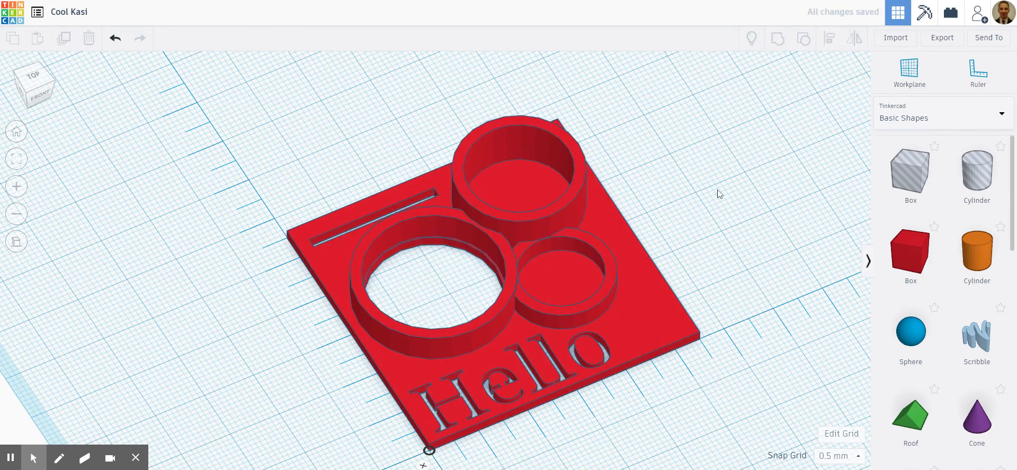
{"action": "right_click_drag", "start_coordinate": [735, 210], "coordinate": [660, 209]}
{"action": "scroll", "coordinate": [686, 212], "scroll_direction": "down", "scroll_amount": 3}
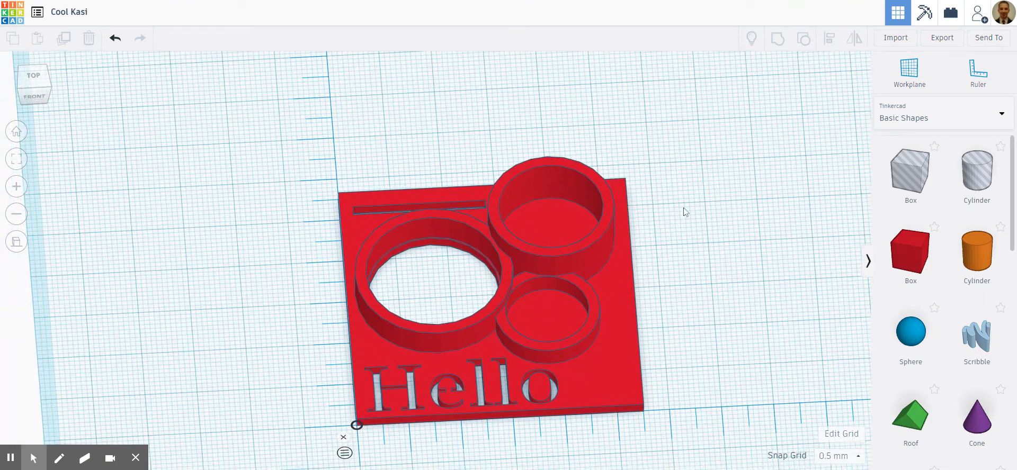
{"action": "right_click_drag", "start_coordinate": [690, 245], "coordinate": [583, 353]}
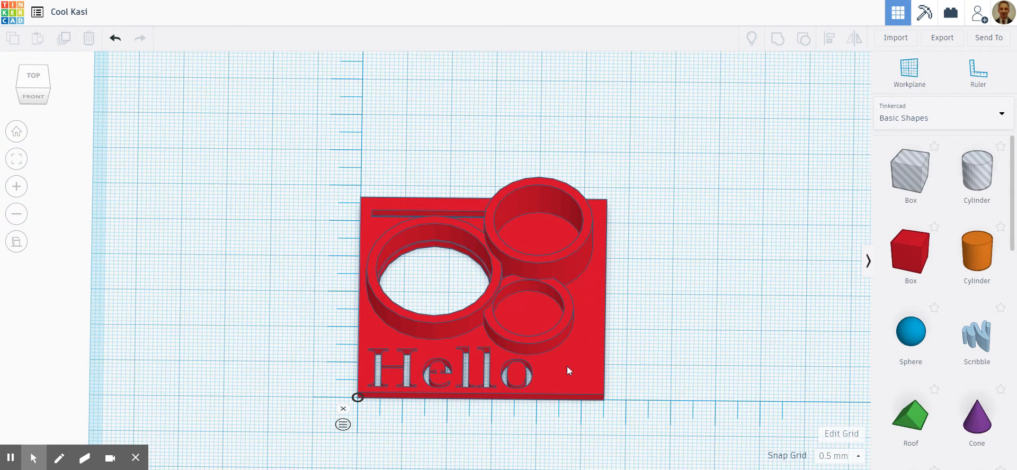
{"action": "left_click", "coordinate": [30, 78]}
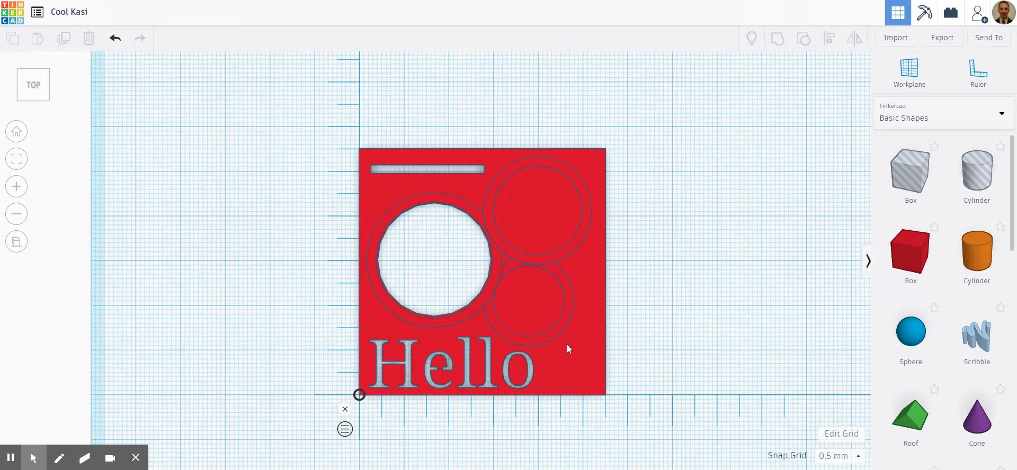
{"action": "scroll", "coordinate": [950, 279], "scroll_direction": "down", "scroll_amount": 10}
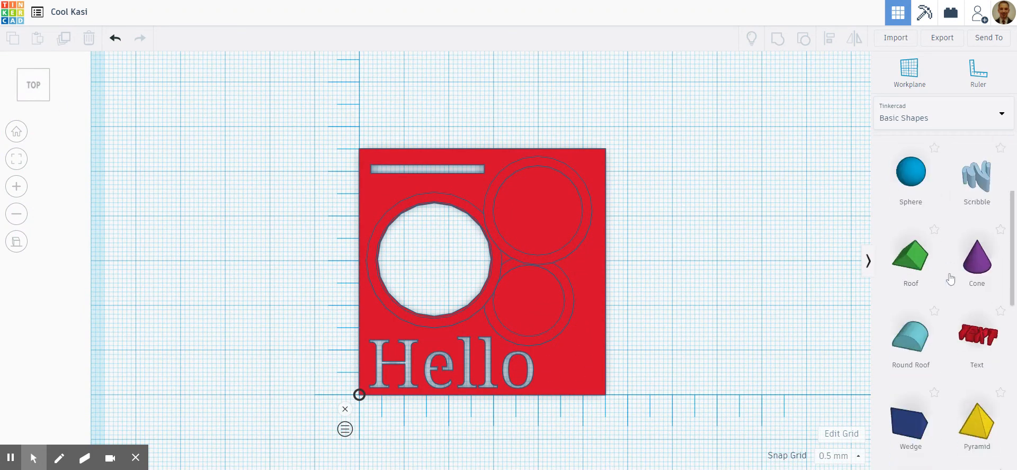
{"action": "scroll", "coordinate": [951, 279], "scroll_direction": "down", "scroll_amount": 3}
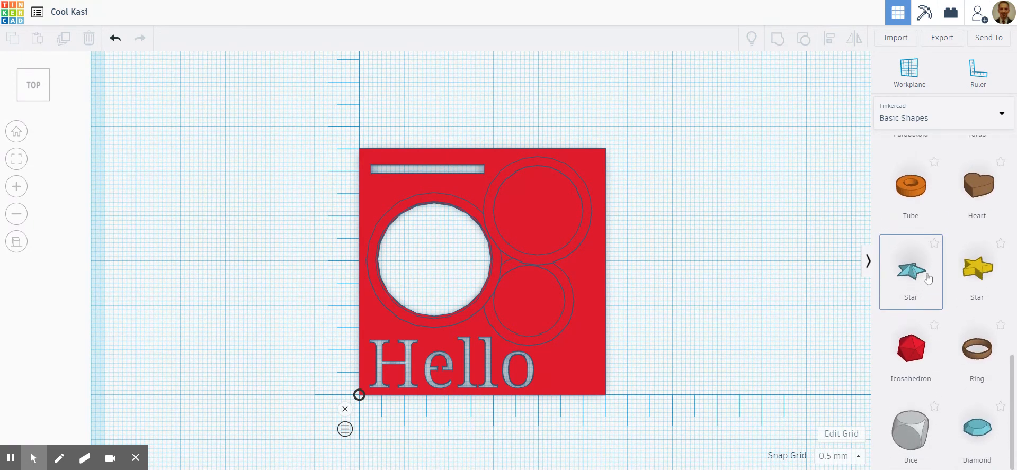
{"action": "left_click", "coordinate": [969, 120]}
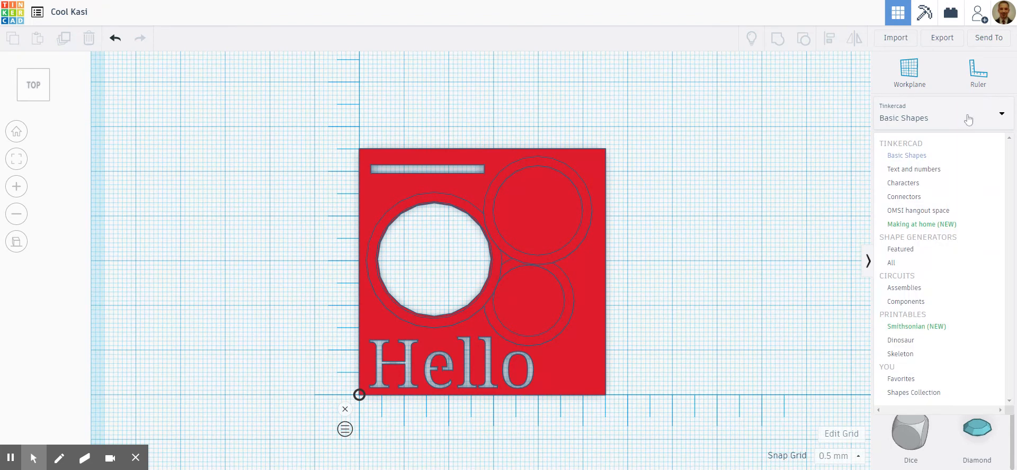
{"action": "left_click", "coordinate": [931, 170]}
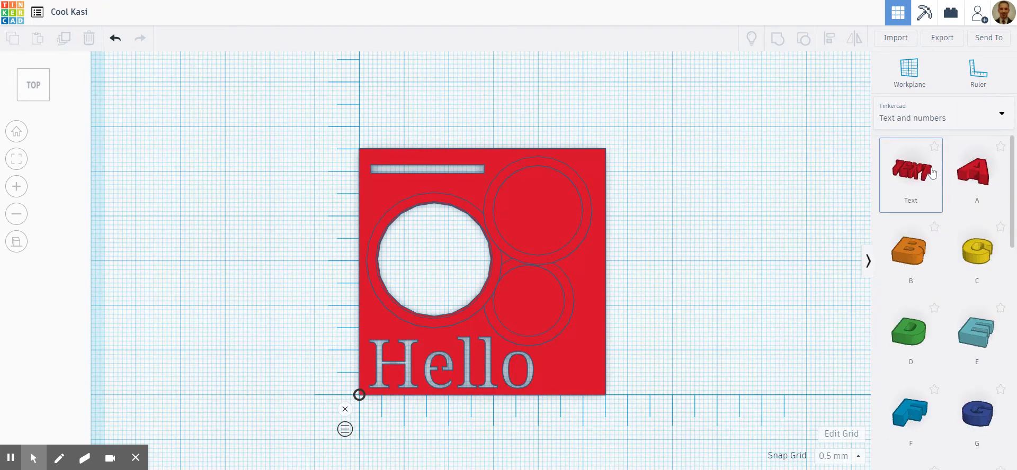
- Place the At symbol from the Text and numbers shapes beside the plate and colour it yellow
{"action": "scroll", "coordinate": [937, 223], "scroll_direction": "down", "scroll_amount": 12}
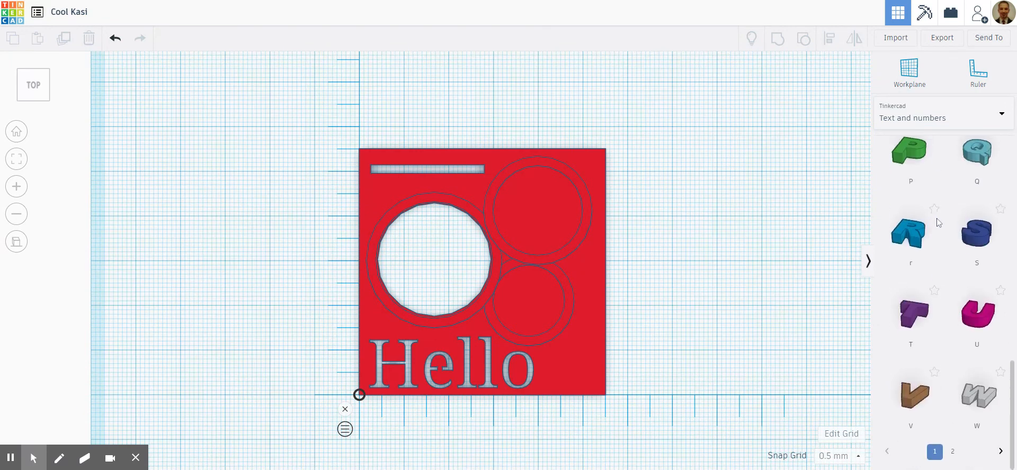
{"action": "scroll", "coordinate": [939, 222], "scroll_direction": "up", "scroll_amount": 1}
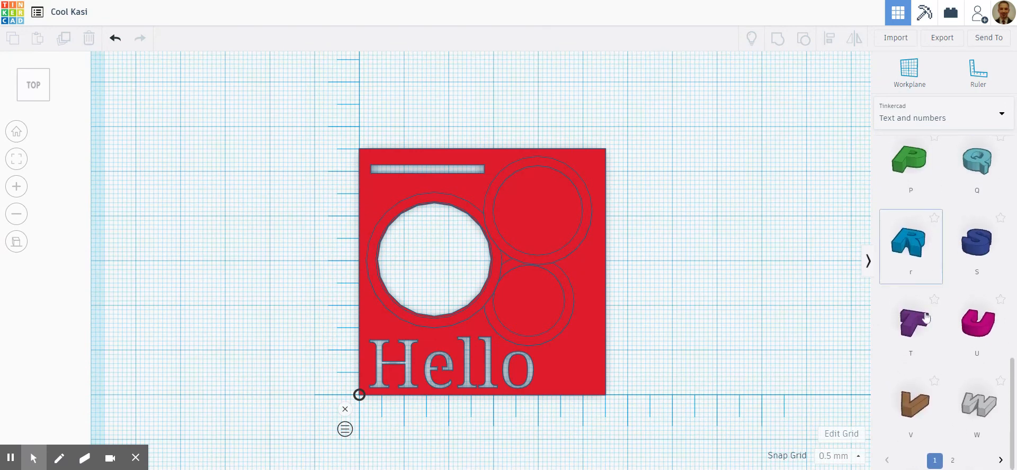
{"action": "left_click", "coordinate": [955, 462]}
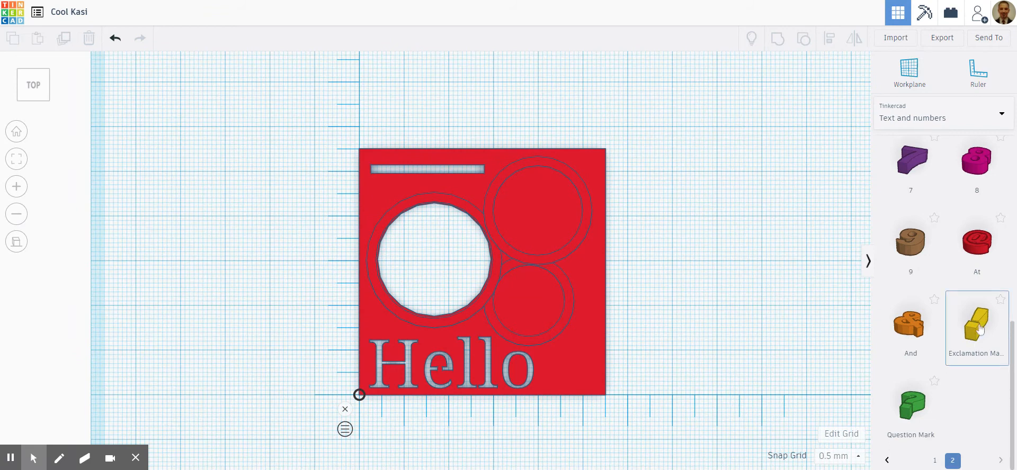
{"action": "left_click_drag", "start_coordinate": [979, 246], "coordinate": [732, 291]}
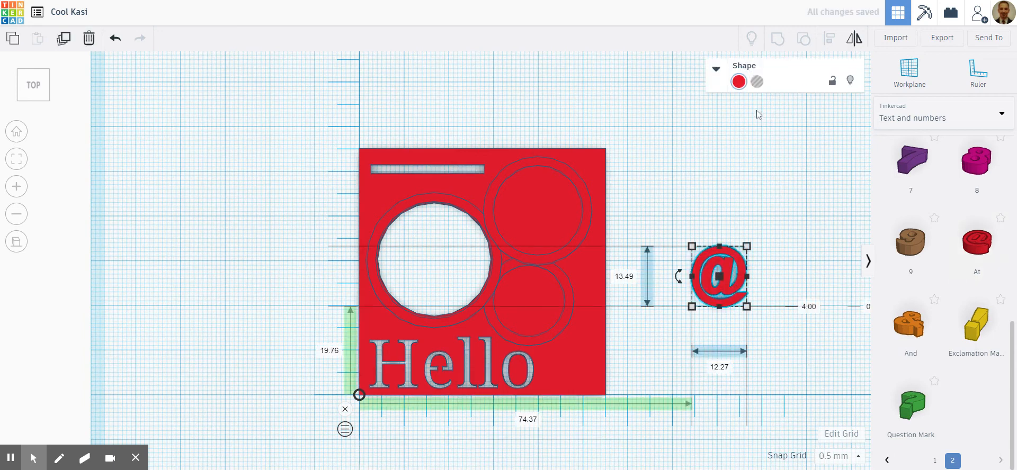
{"action": "left_click", "coordinate": [739, 82]}
{"action": "left_click", "coordinate": [782, 148]}
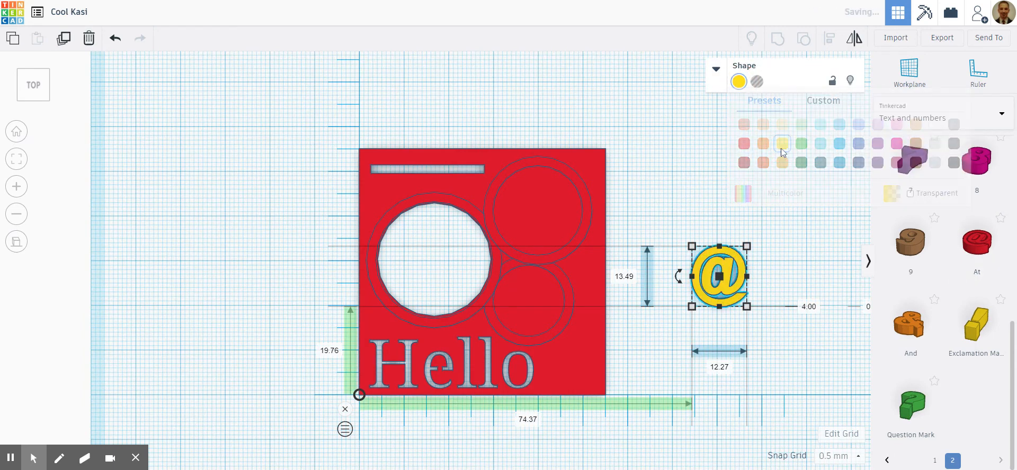
{"action": "left_click", "coordinate": [680, 227]}
- Scale the yellow @ to about 9.8 × 10.7 mm and place it after "Hello", about 42.2 mm across and 1.3 mm up from the ruler origin
{"action": "mouse_move", "coordinate": [783, 296]}
{"action": "right_mouse_down"}
{"action": "mouse_move", "coordinate": [786, 268]}
{"action": "mouse_move", "coordinate": [775, 294]}
{"action": "right_mouse_up"}
{"action": "left_click", "coordinate": [34, 78]}
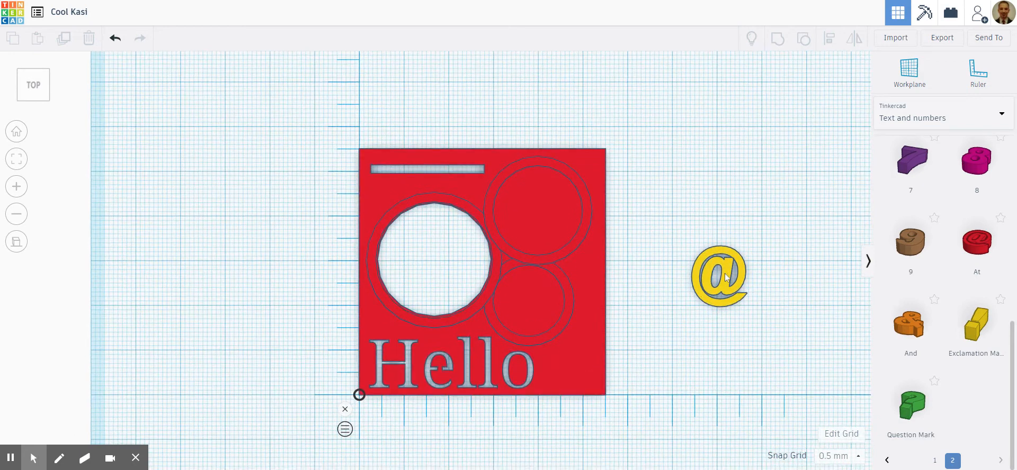
{"action": "left_click_drag", "start_coordinate": [725, 277], "coordinate": [711, 305]}
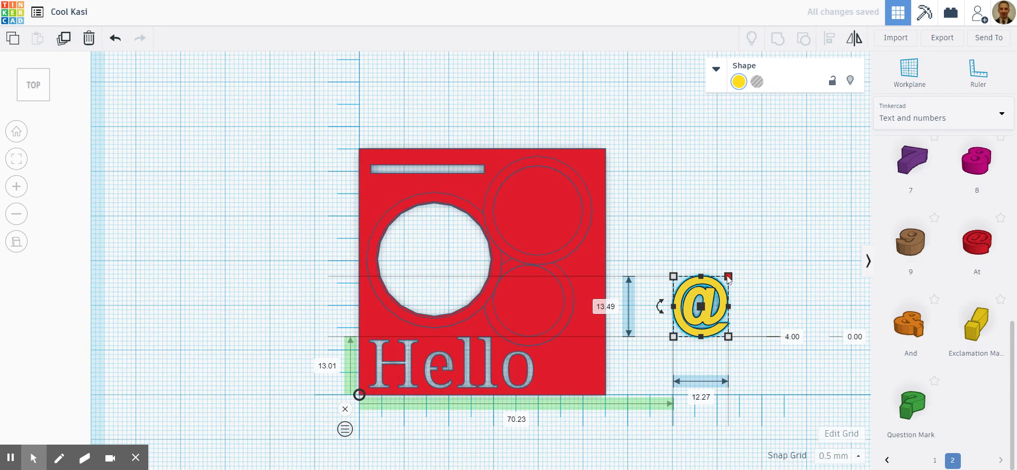
{"action": "left_click_drag", "start_coordinate": [729, 280], "coordinate": [716, 293]}
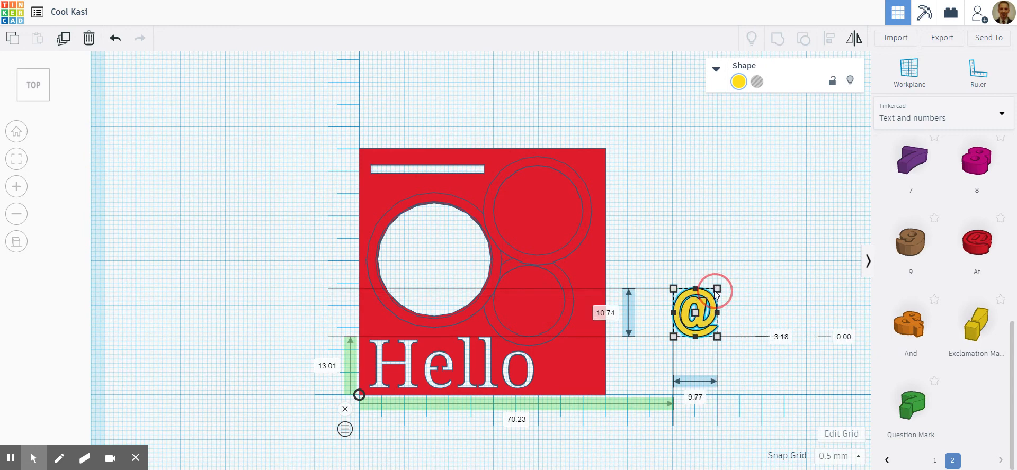
{"action": "left_click_drag", "start_coordinate": [703, 310], "coordinate": [580, 364]}
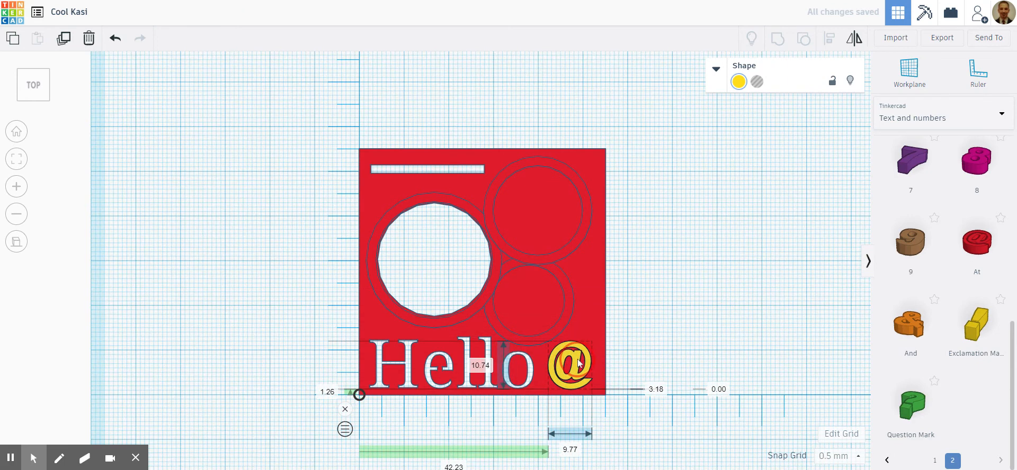
{"action": "left_click", "coordinate": [684, 332]}
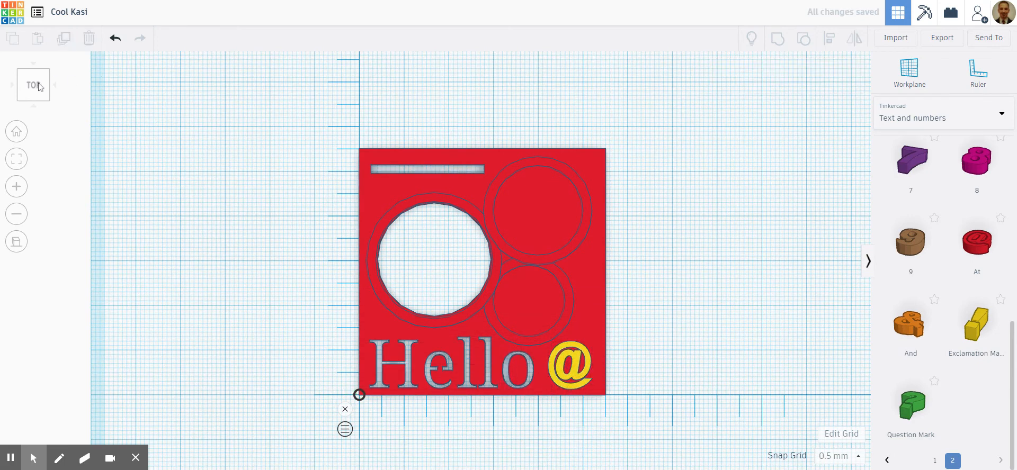
- Reduce the yellow @ symbol's height to 2.5 mm so it rises only slightly above the plate
{"action": "left_click_drag", "start_coordinate": [39, 90], "coordinate": [32, 104]}
{"action": "left_click", "coordinate": [31, 98]}
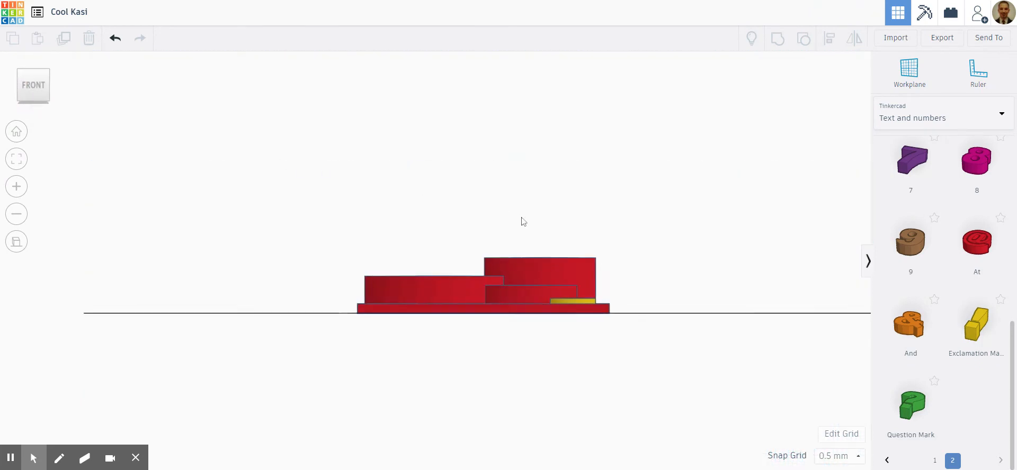
{"action": "scroll", "coordinate": [522, 222], "scroll_direction": "up", "scroll_amount": 5}
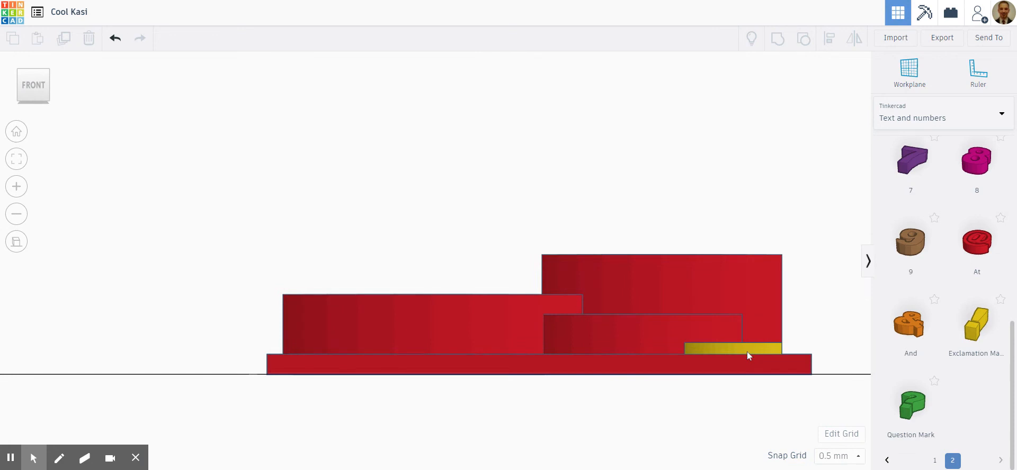
{"action": "left_click", "coordinate": [747, 352]}
{"action": "scroll", "coordinate": [743, 381], "scroll_direction": "down", "scroll_amount": 2}
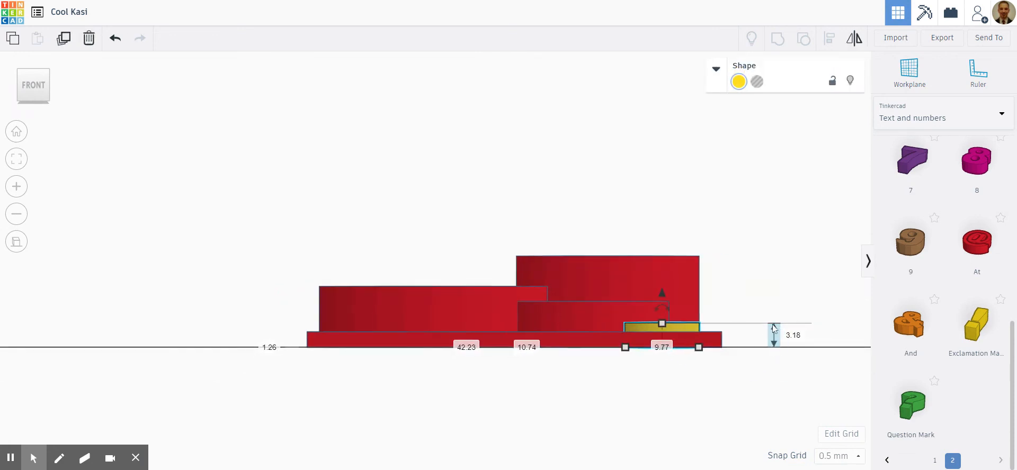
{"action": "left_click", "coordinate": [663, 325]}
{"action": "left_click_drag", "start_coordinate": [665, 330], "coordinate": [664, 333]}
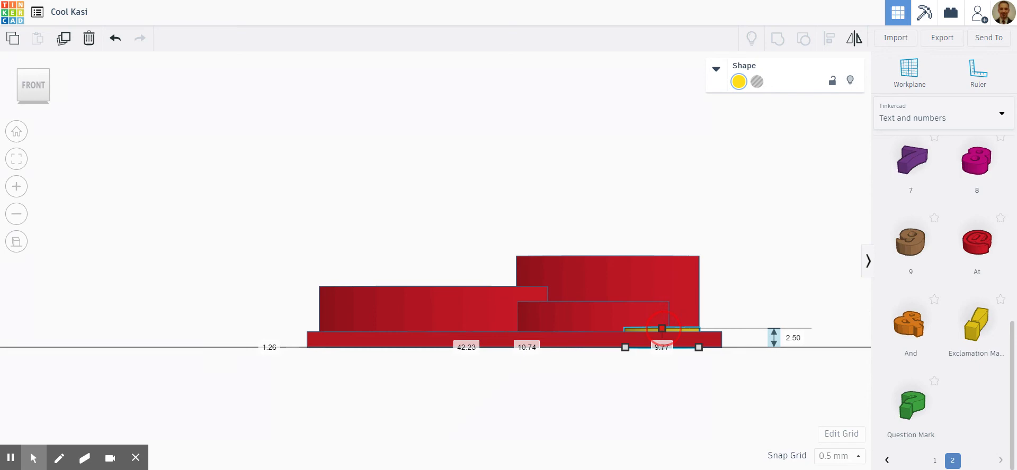
{"action": "scroll", "coordinate": [684, 364], "scroll_direction": "up", "scroll_amount": 3}
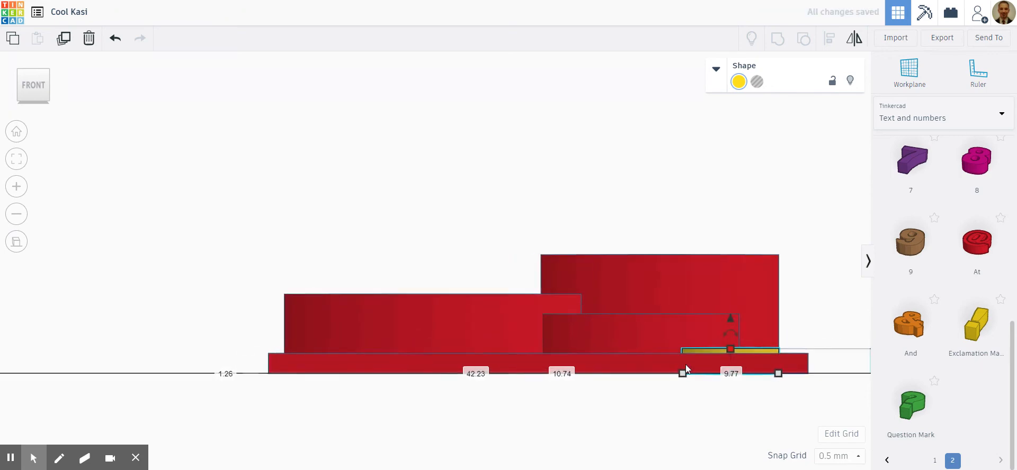
{"action": "scroll", "coordinate": [695, 392], "scroll_direction": "down", "scroll_amount": 3}
{"action": "right_click_drag", "start_coordinate": [635, 381], "coordinate": [651, 405]}
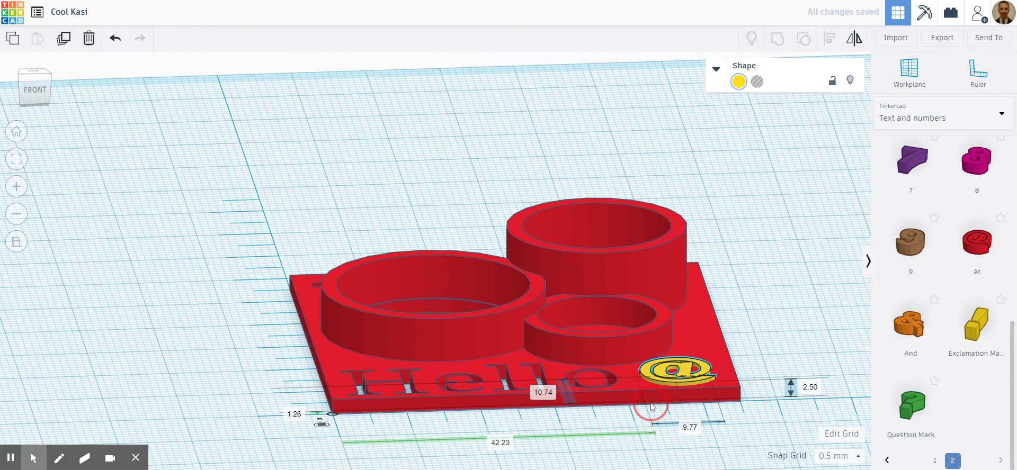
{"action": "left_click", "coordinate": [651, 404]}
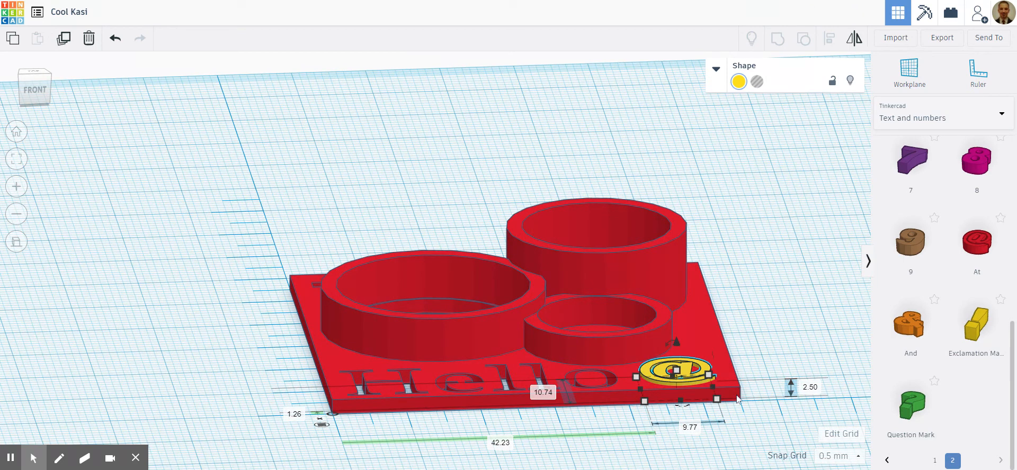
- Try a height of 3 mm for the yellow @ symbol, and set it back to 2.5 mm
{"action": "left_click", "coordinate": [808, 388]}
{"action": "type", "text": "3"}
{"action": "key", "text": "Return"}
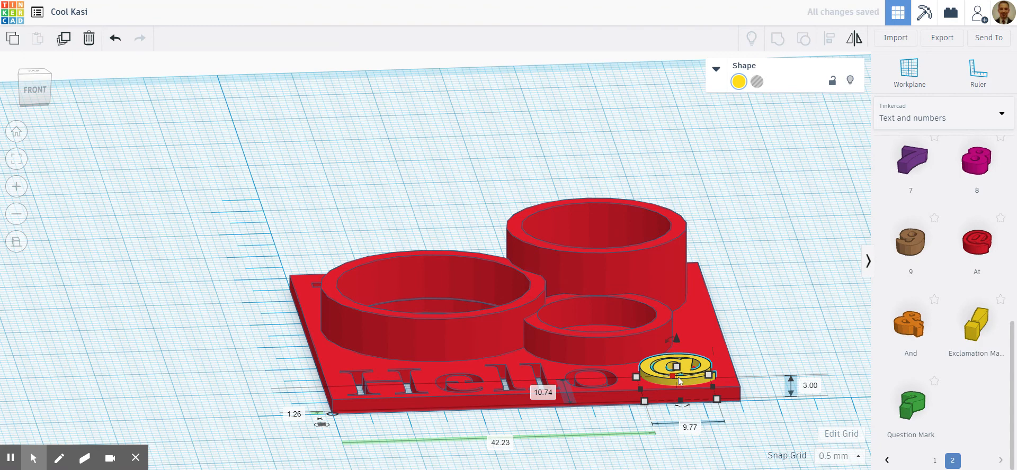
{"action": "left_click", "coordinate": [809, 389]}
{"action": "type", "text": "2.5"}
{"action": "key", "text": "Return"}
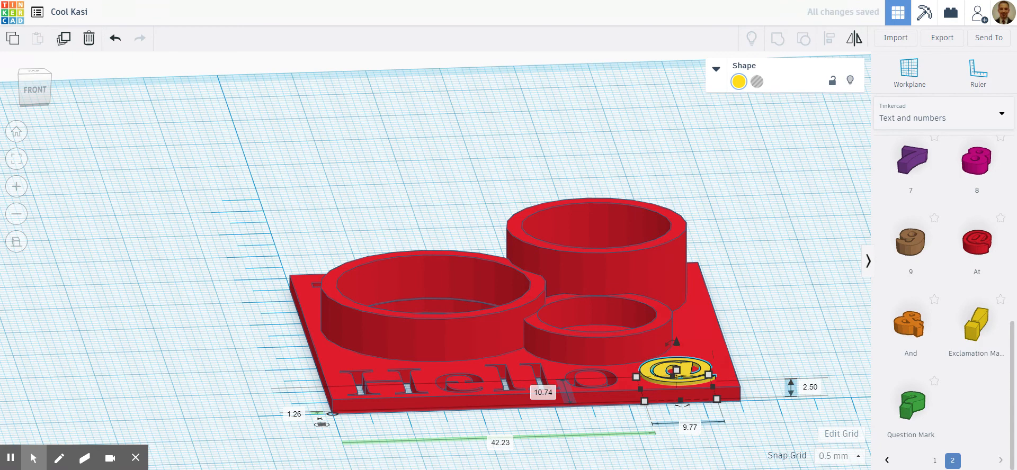
- Select the yellow @ together with the red model and group them into one solid
{"action": "left_click", "coordinate": [758, 332]}
{"action": "right_click_drag", "start_coordinate": [748, 294], "coordinate": [449, 291]}
{"action": "left_click_drag", "start_coordinate": [263, 183], "coordinate": [701, 425]}
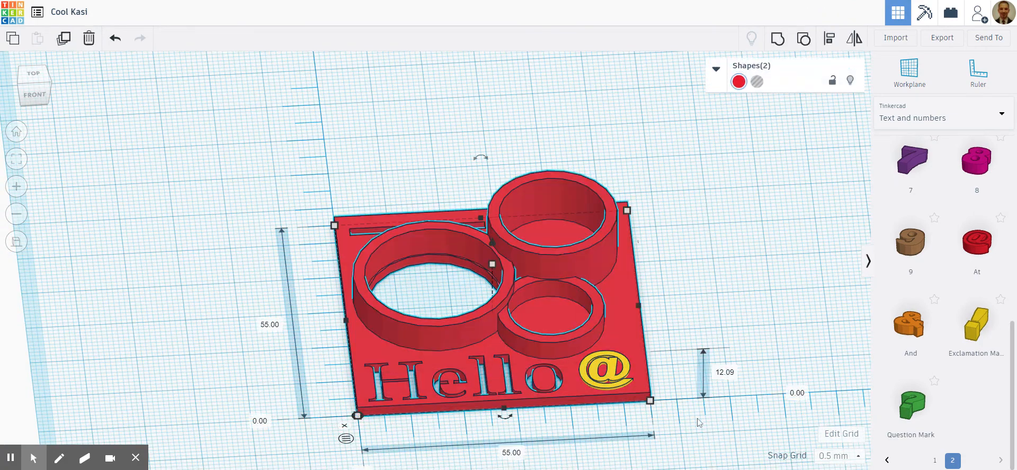
{"action": "left_click", "coordinate": [777, 38]}
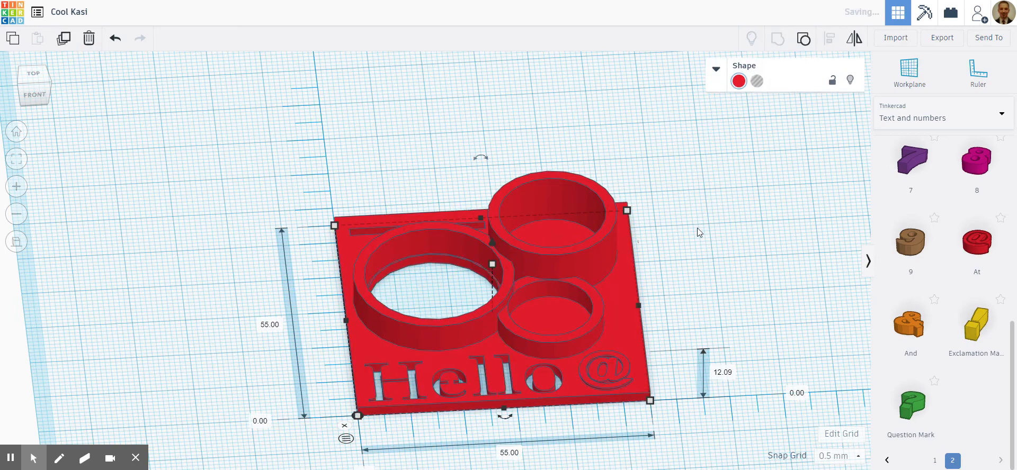
{"action": "left_click", "coordinate": [689, 242]}
- Examine the grouped model from above and from several angles, checking the raised @, the lettering, the slot and the tubes
{"action": "right_click_drag", "start_coordinate": [710, 258], "coordinate": [736, 238]}
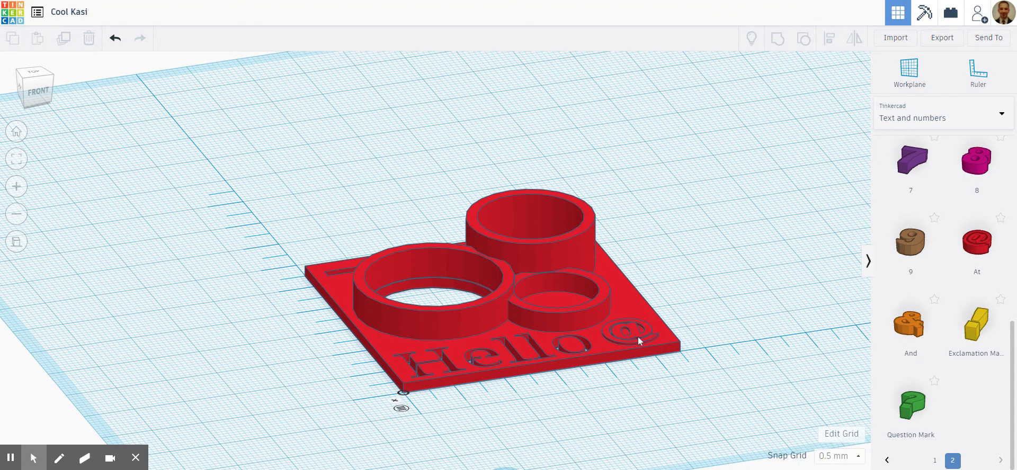
{"action": "right_click_drag", "start_coordinate": [720, 294], "coordinate": [690, 334]}
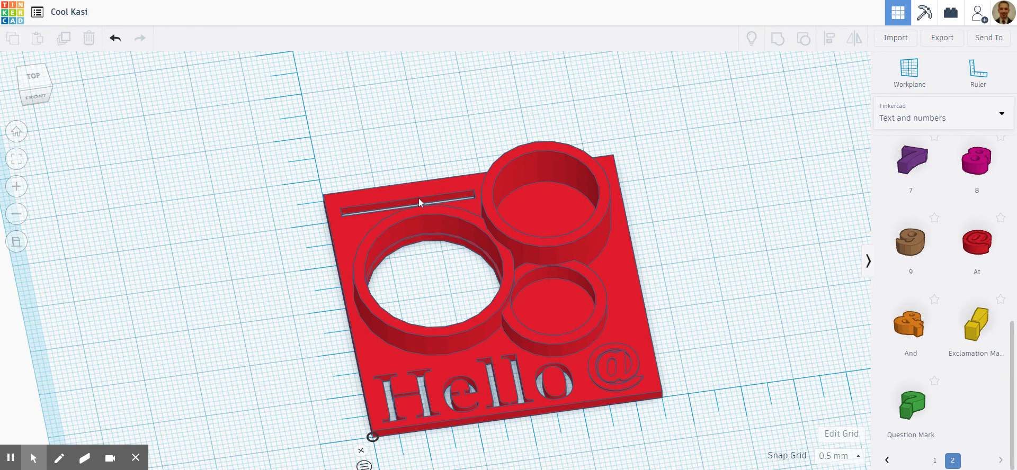
{"action": "right_click_drag", "start_coordinate": [721, 314], "coordinate": [728, 339]}
{"action": "left_click", "coordinate": [27, 81]}
{"action": "left_click", "coordinate": [625, 330]}
{"action": "right_click_drag", "start_coordinate": [625, 330], "coordinate": [624, 287]}
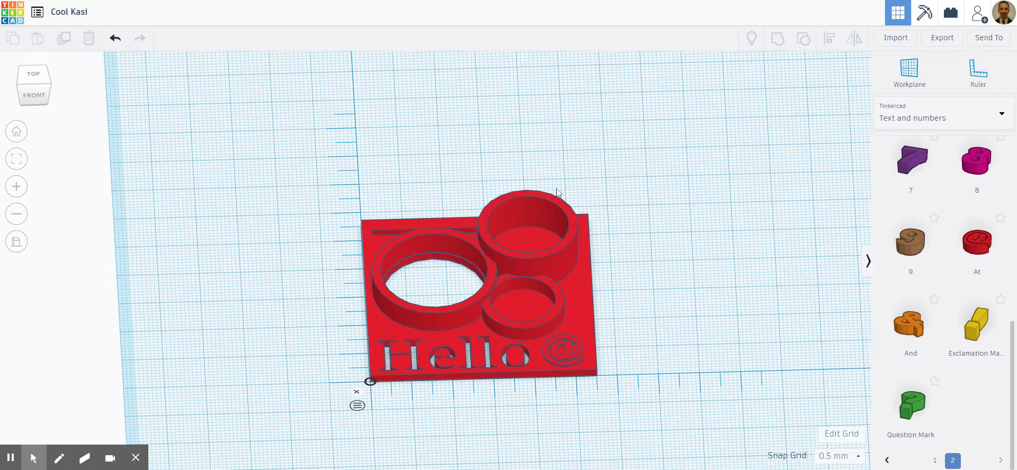
{"action": "left_click", "coordinate": [30, 75]}
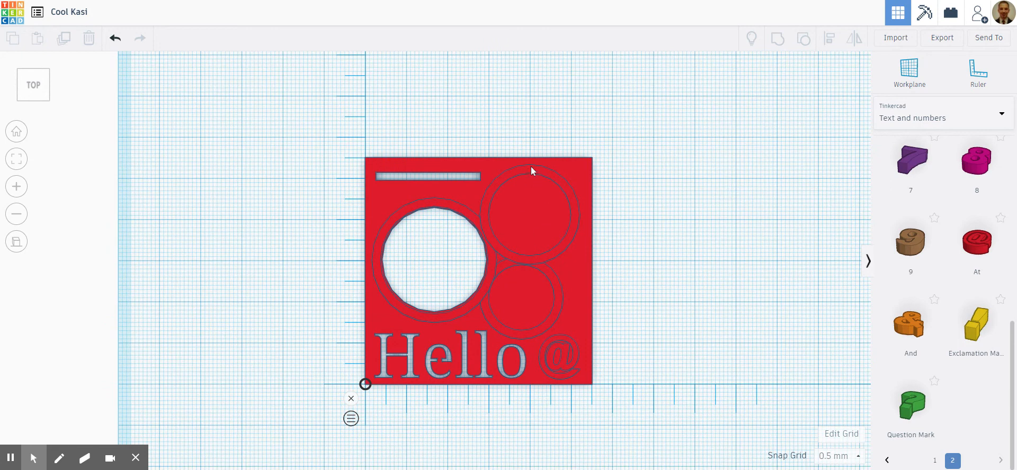
{"action": "right_click_drag", "start_coordinate": [685, 291], "coordinate": [697, 224]}
{"action": "scroll", "coordinate": [566, 329], "scroll_direction": "down", "scroll_amount": 2}
{"action": "mouse_move", "coordinate": [482, 392]}
{"action": "right_mouse_down"}
{"action": "mouse_move", "coordinate": [476, 411]}
{"action": "mouse_move", "coordinate": [527, 405]}
{"action": "right_mouse_up"}
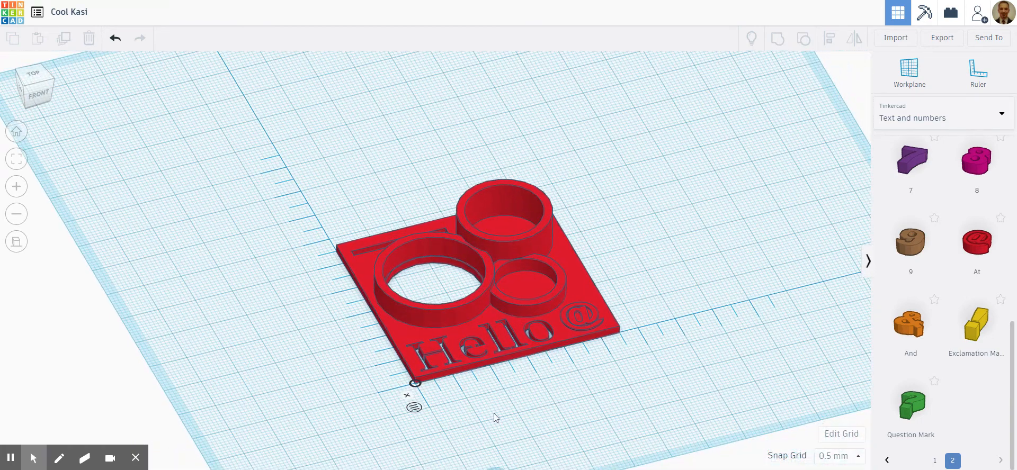
{"action": "scroll", "coordinate": [495, 418], "scroll_direction": "up", "scroll_amount": 3}
{"action": "scroll", "coordinate": [495, 418], "scroll_direction": "down", "scroll_amount": 3}
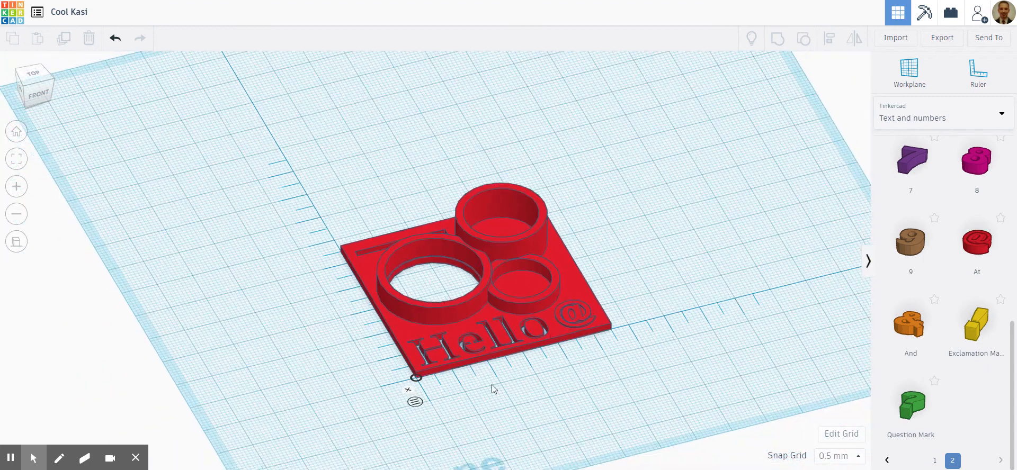